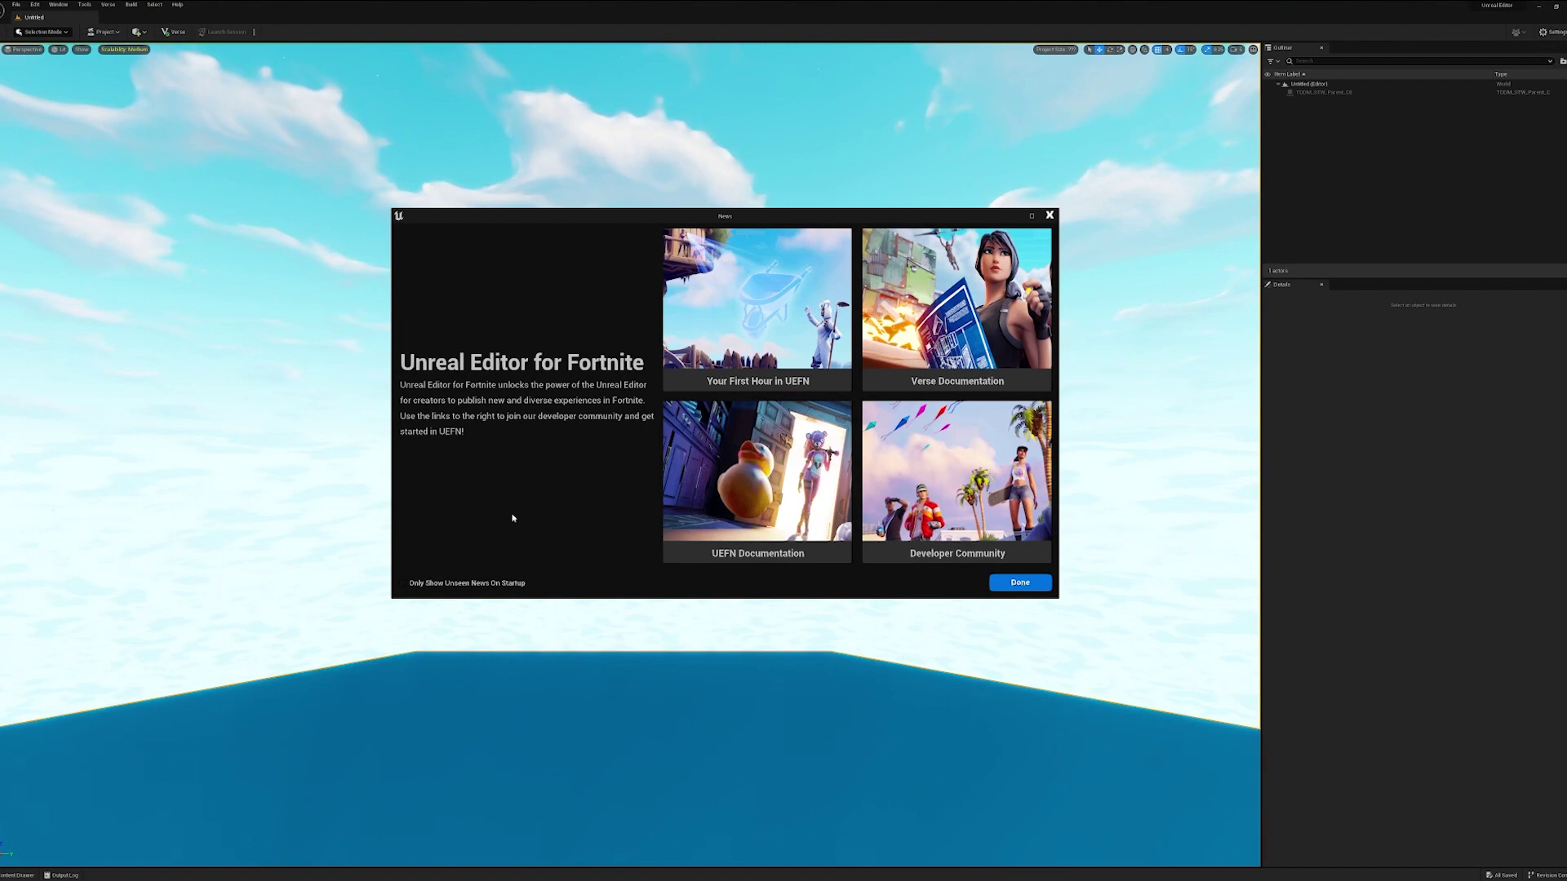
- Dismiss the news window and create a new project from the Blank island template
{"action": "left_click", "coordinate": [1020, 583]}
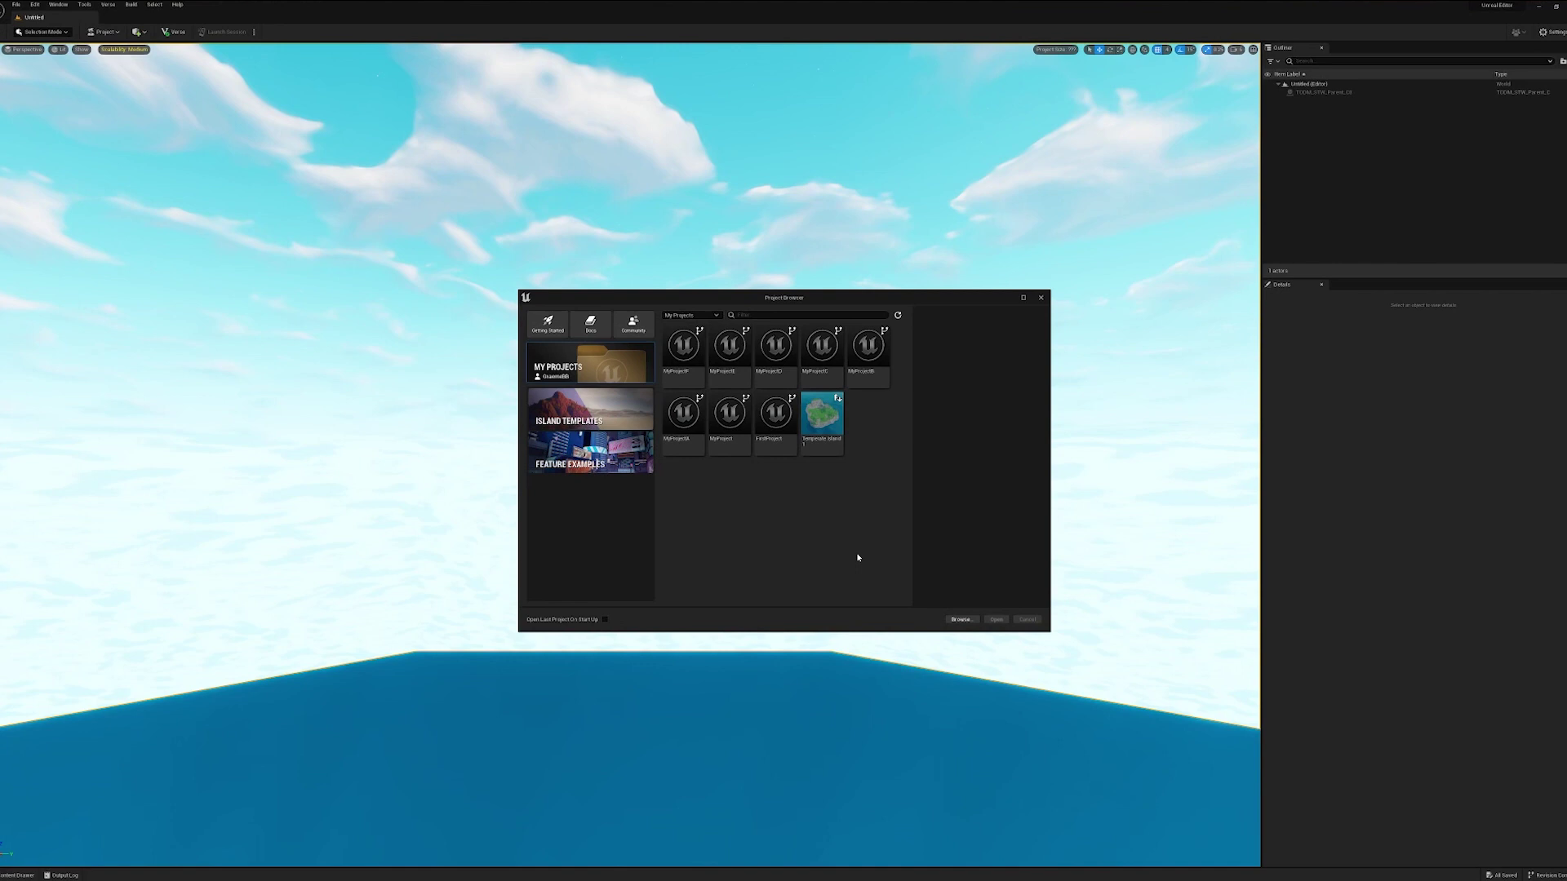
{"action": "left_click", "coordinate": [566, 412]}
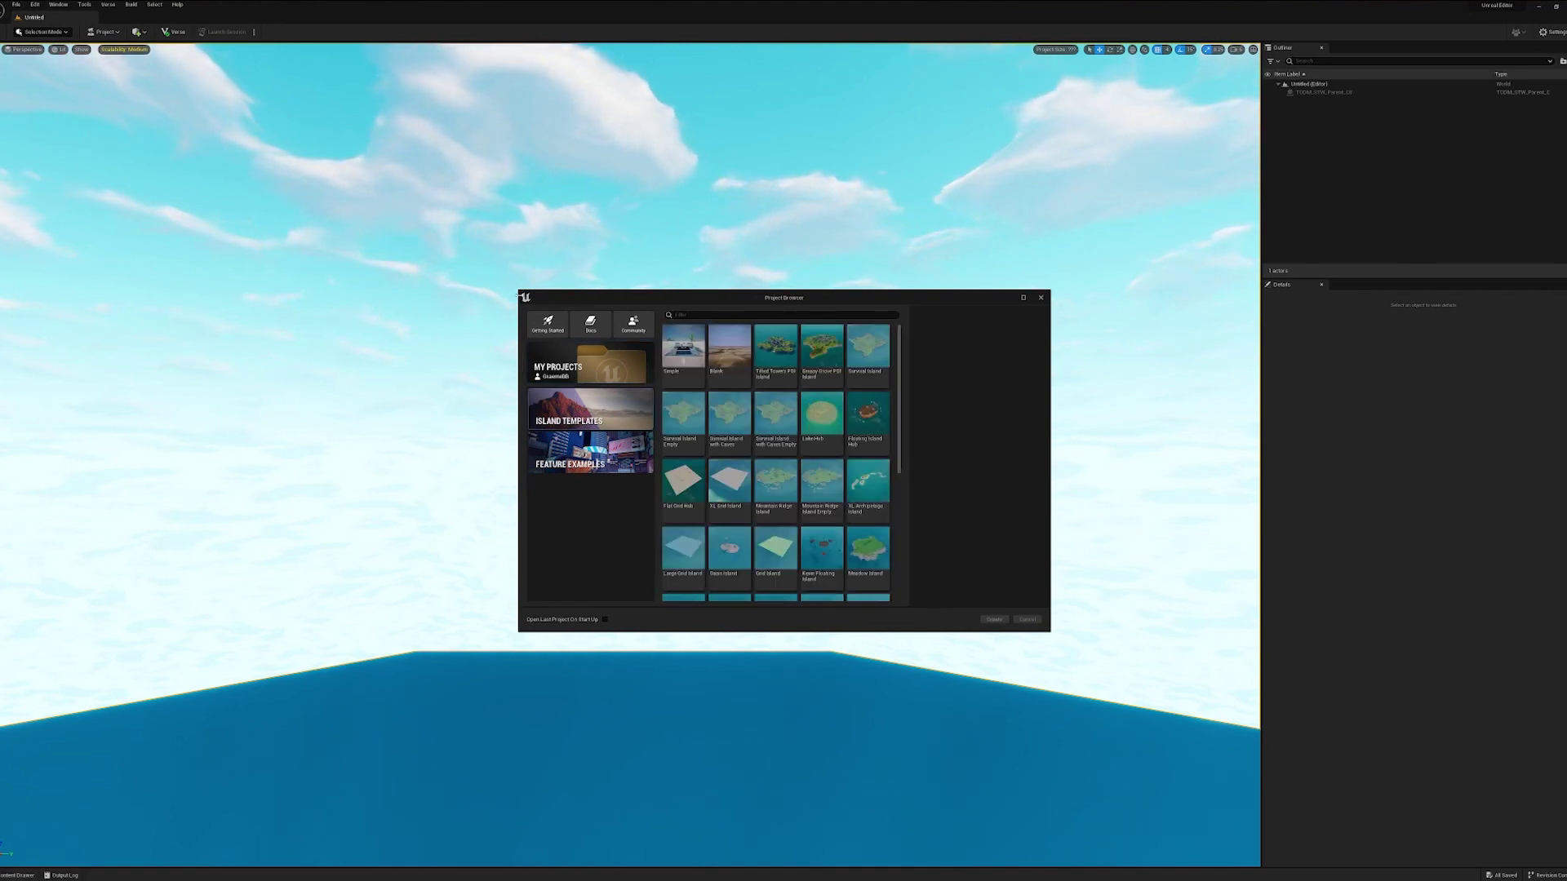
{"action": "left_click_drag", "start_coordinate": [517, 289], "coordinate": [266, 175]}
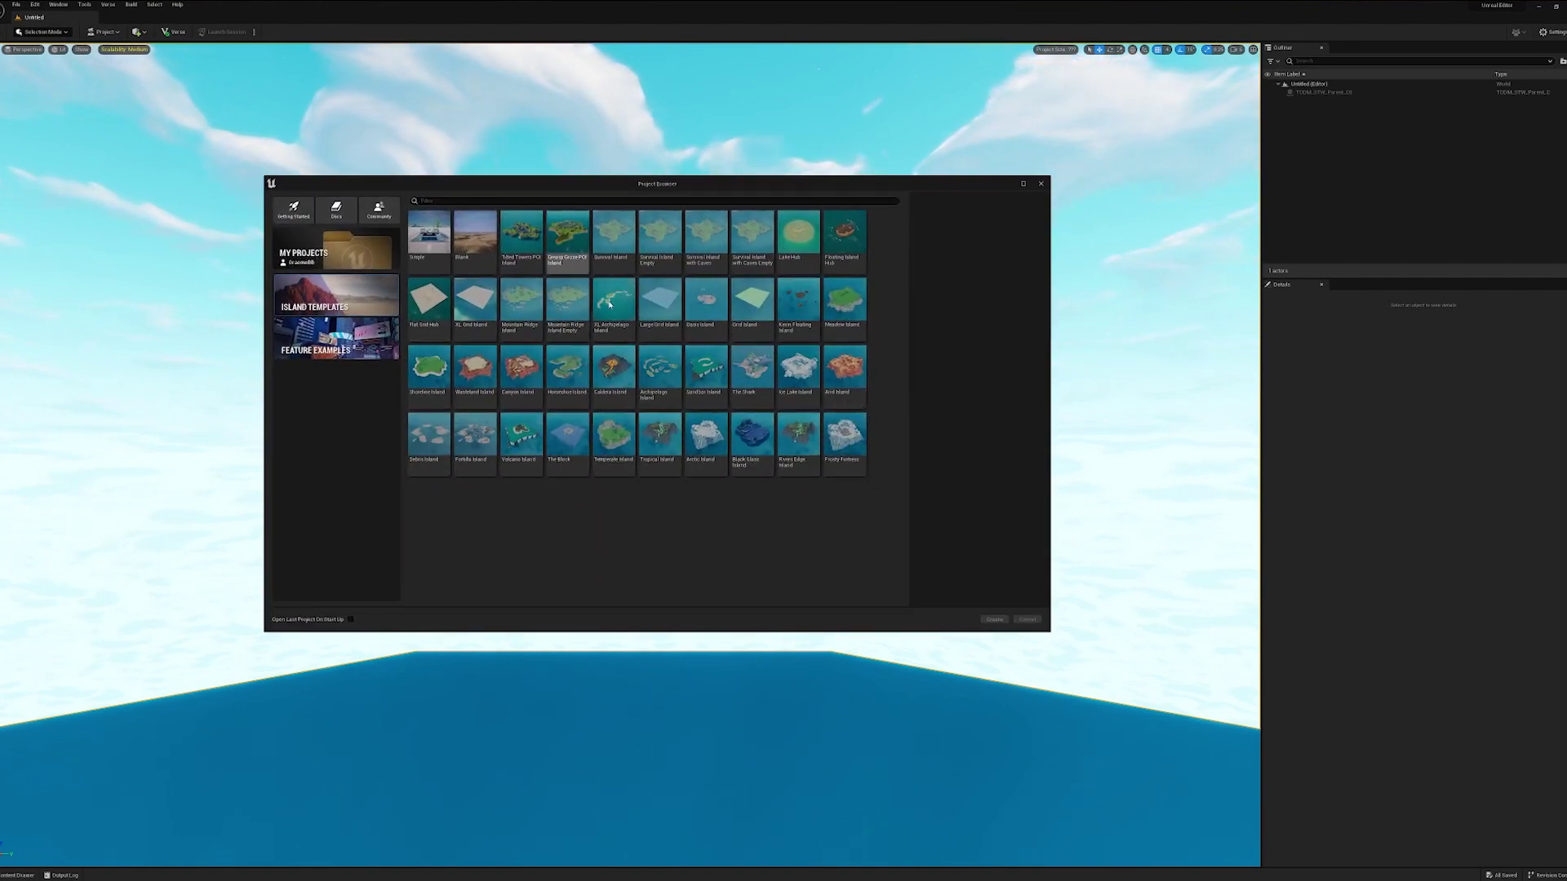
{"action": "left_click", "coordinate": [462, 243]}
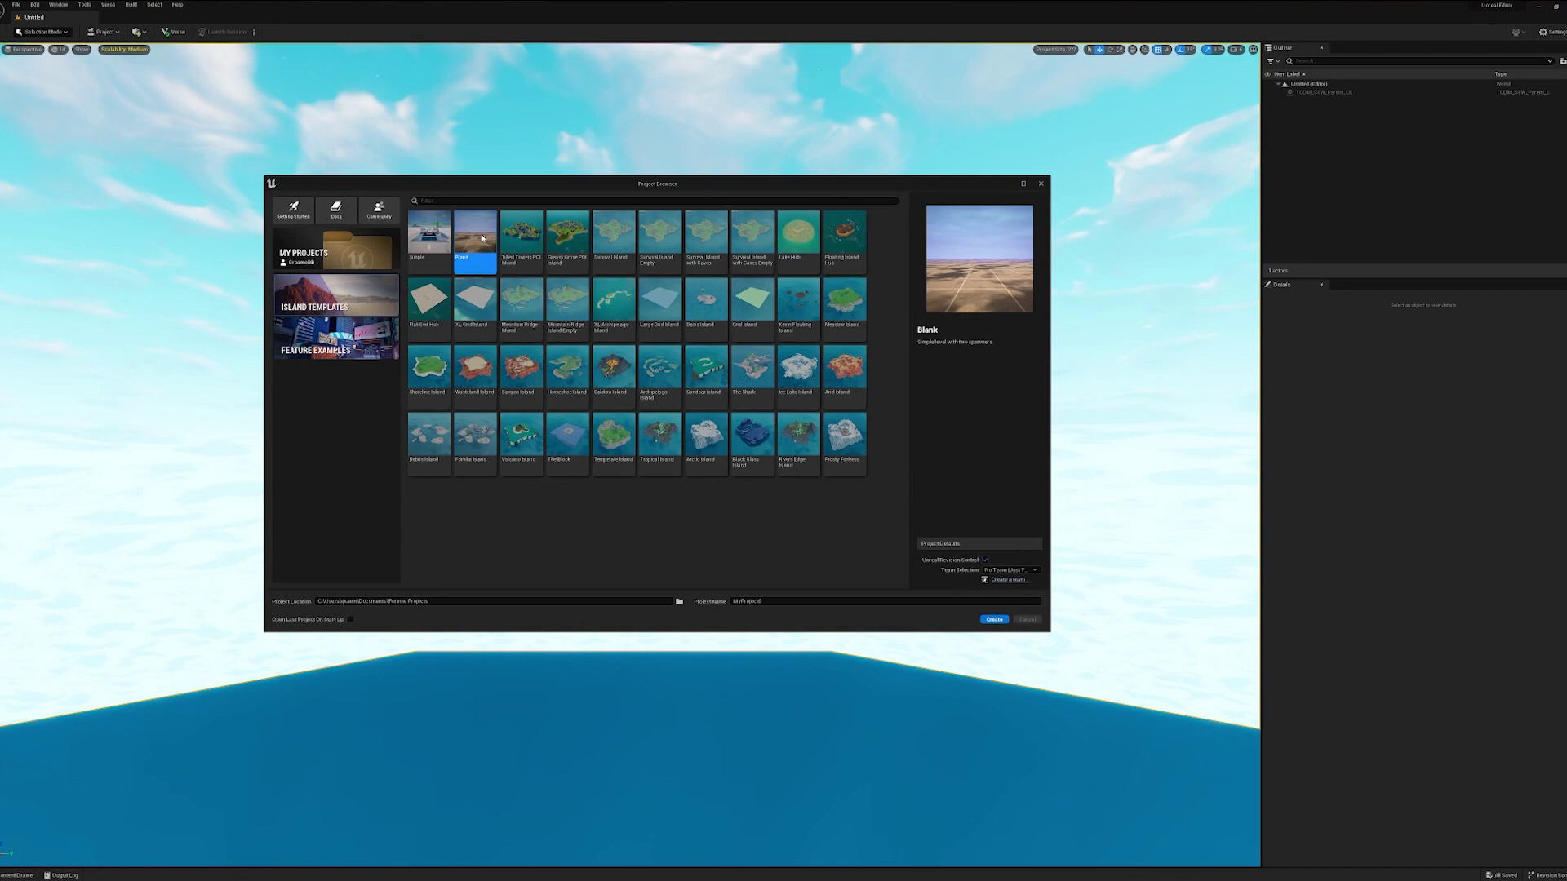
{"action": "left_click", "coordinate": [996, 620]}
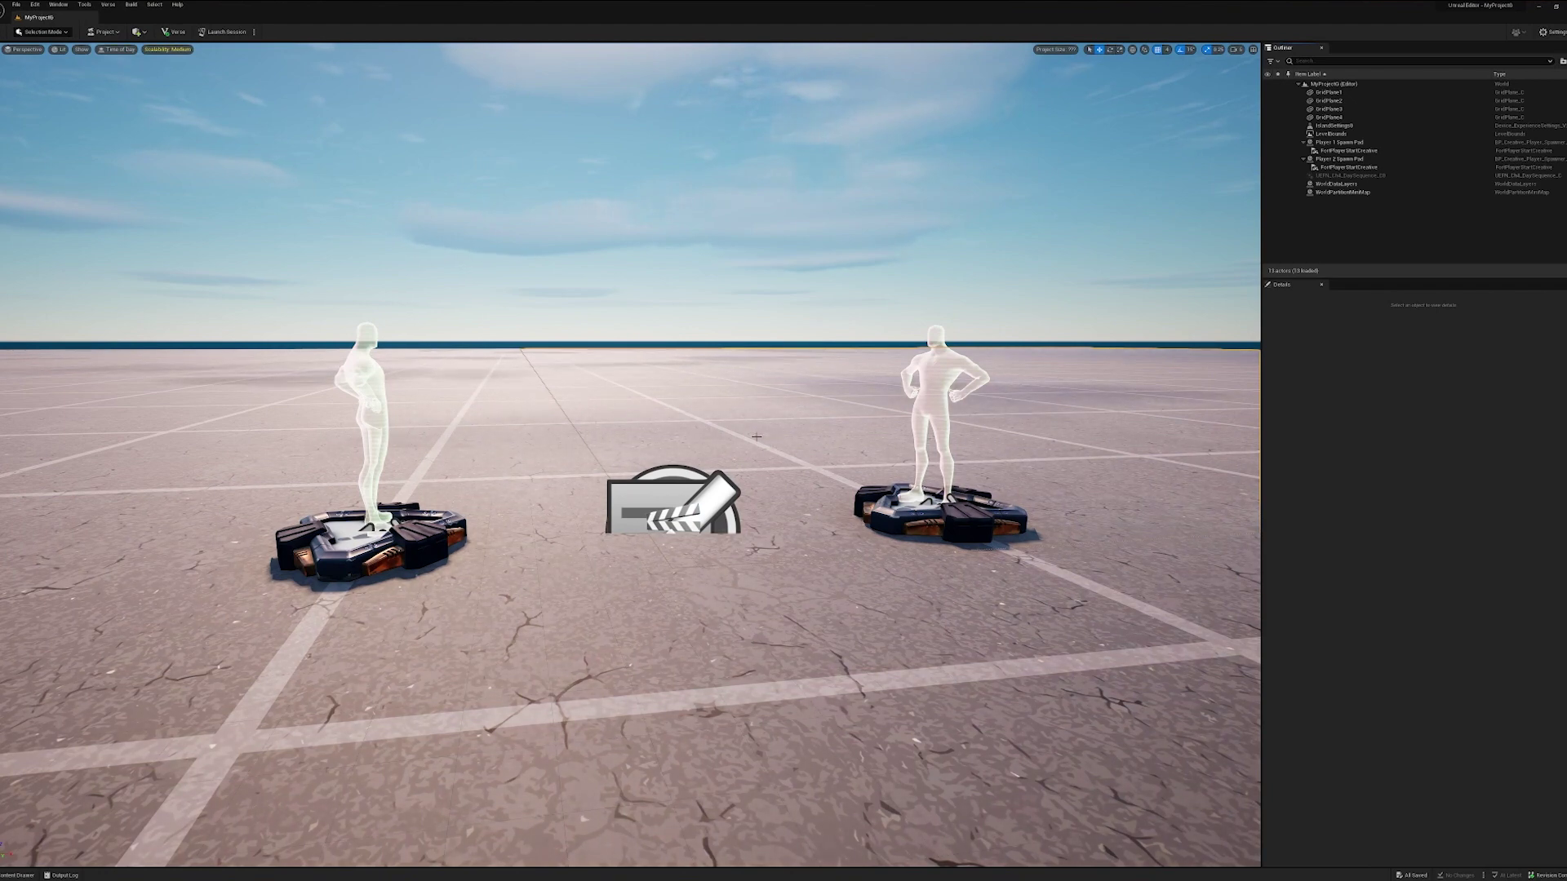
{"action": "left_click", "coordinate": [373, 524]}
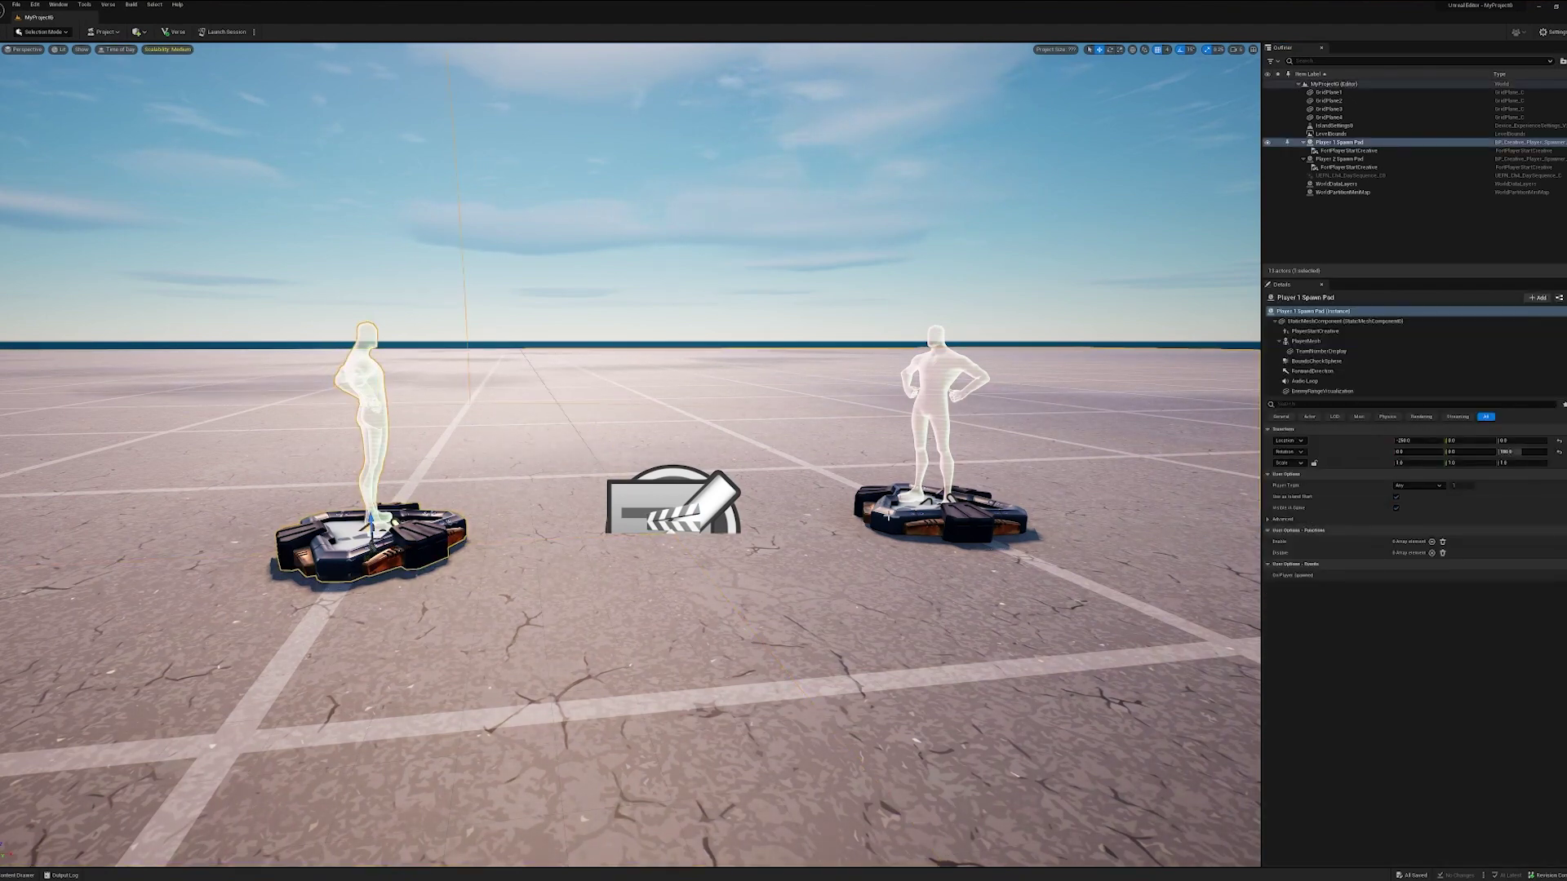
{"action": "left_click", "coordinate": [946, 502]}
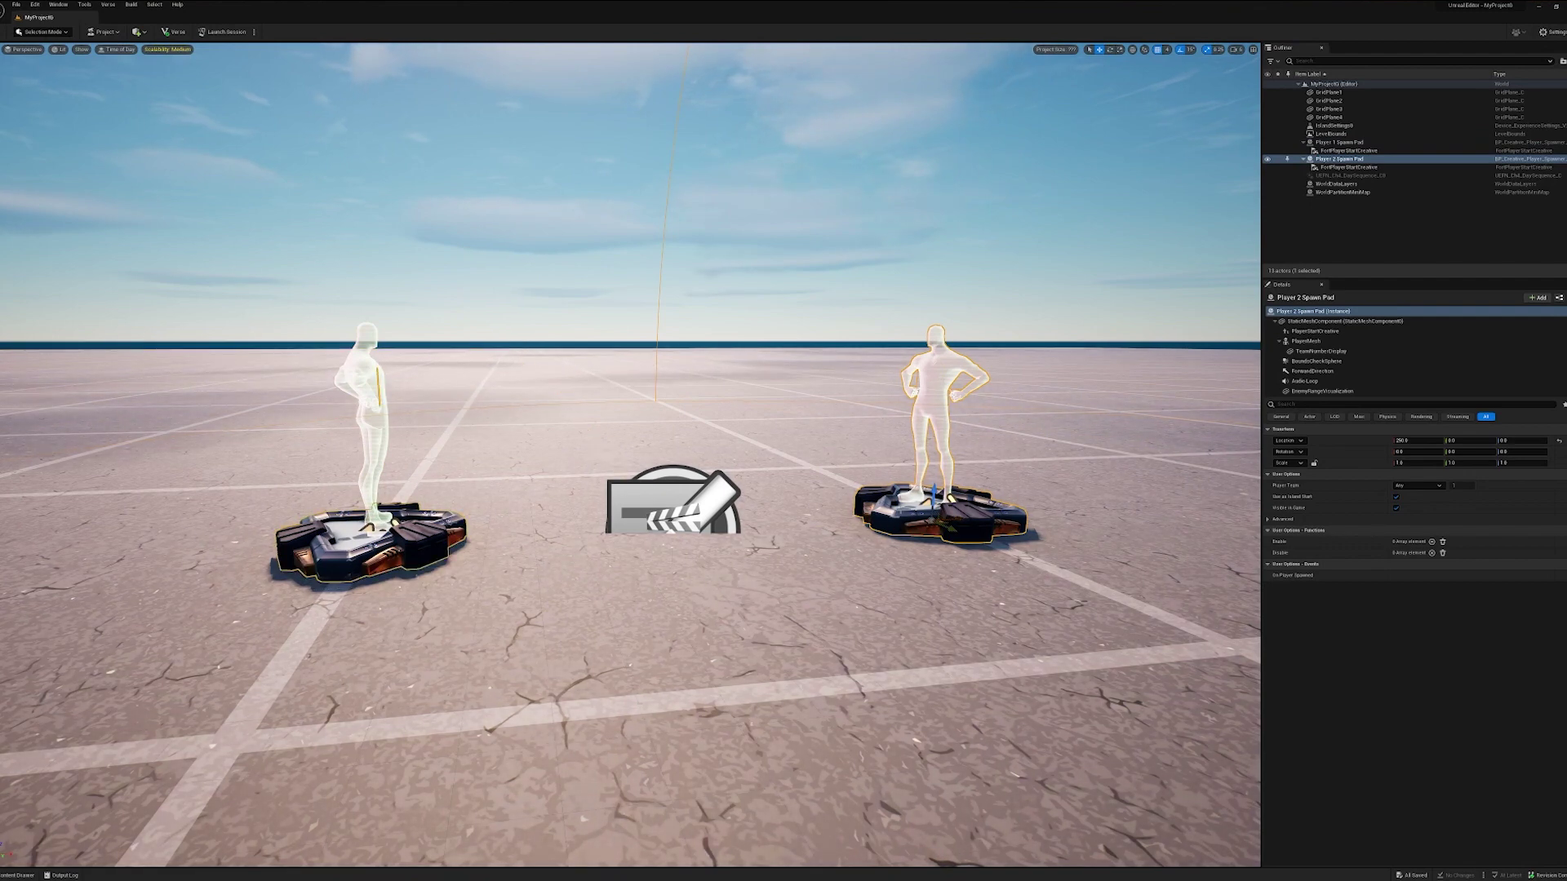
{"action": "scroll", "coordinate": [709, 450], "scroll_direction": "down", "scroll_amount": 4}
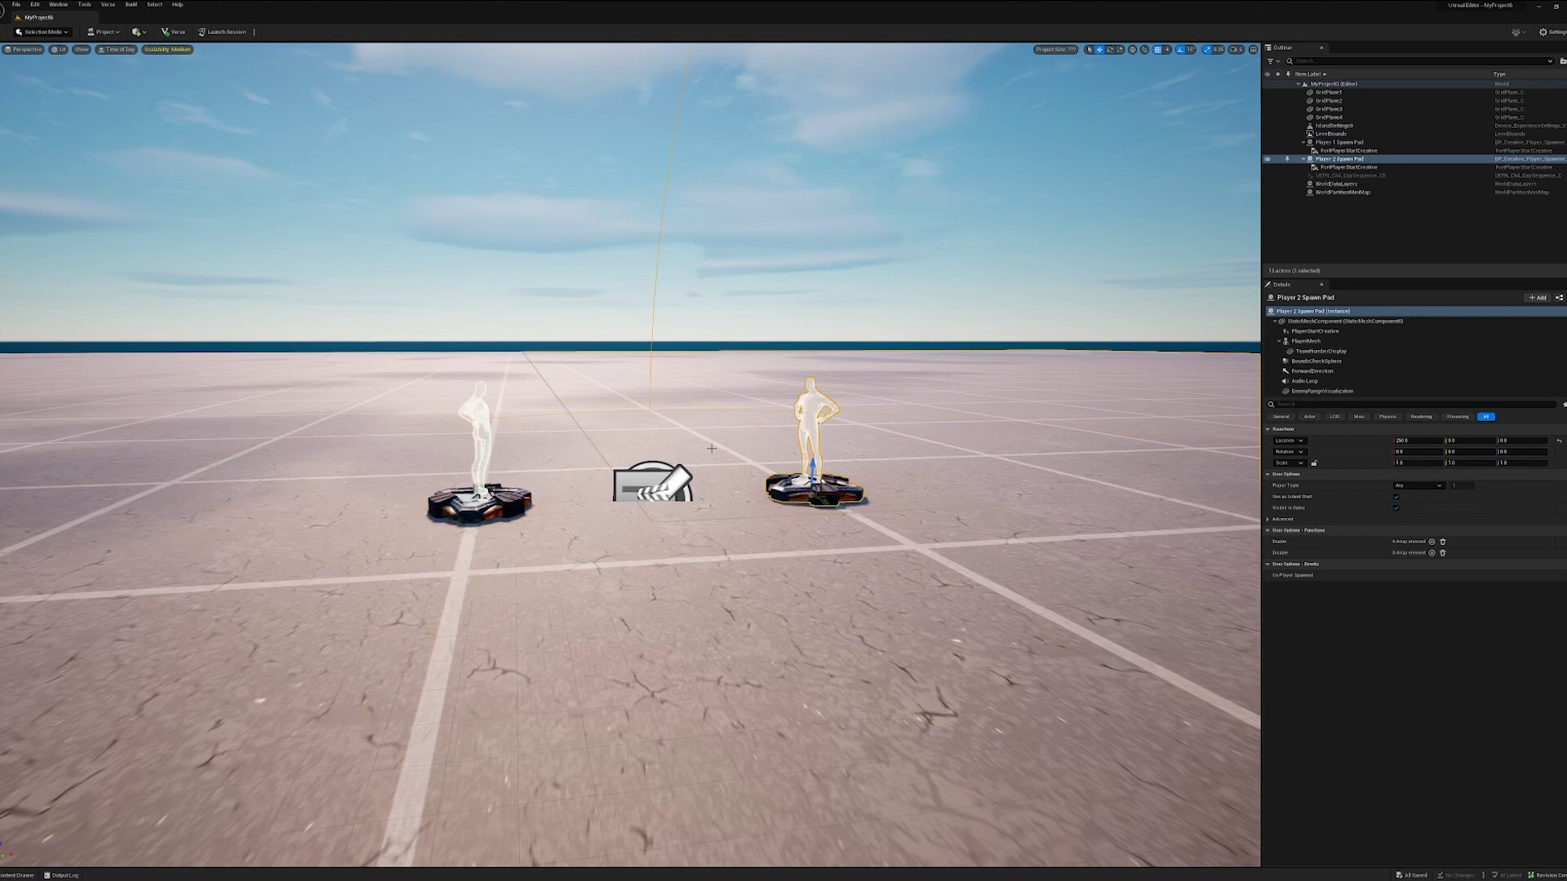
{"action": "scroll", "coordinate": [709, 451], "scroll_direction": "down", "scroll_amount": 2}
{"action": "scroll", "coordinate": [709, 452], "scroll_direction": "down", "scroll_amount": 2}
{"action": "scroll", "coordinate": [707, 471], "scroll_direction": "down", "scroll_amount": 2}
{"action": "scroll", "coordinate": [704, 496], "scroll_direction": "down", "scroll_amount": 2}
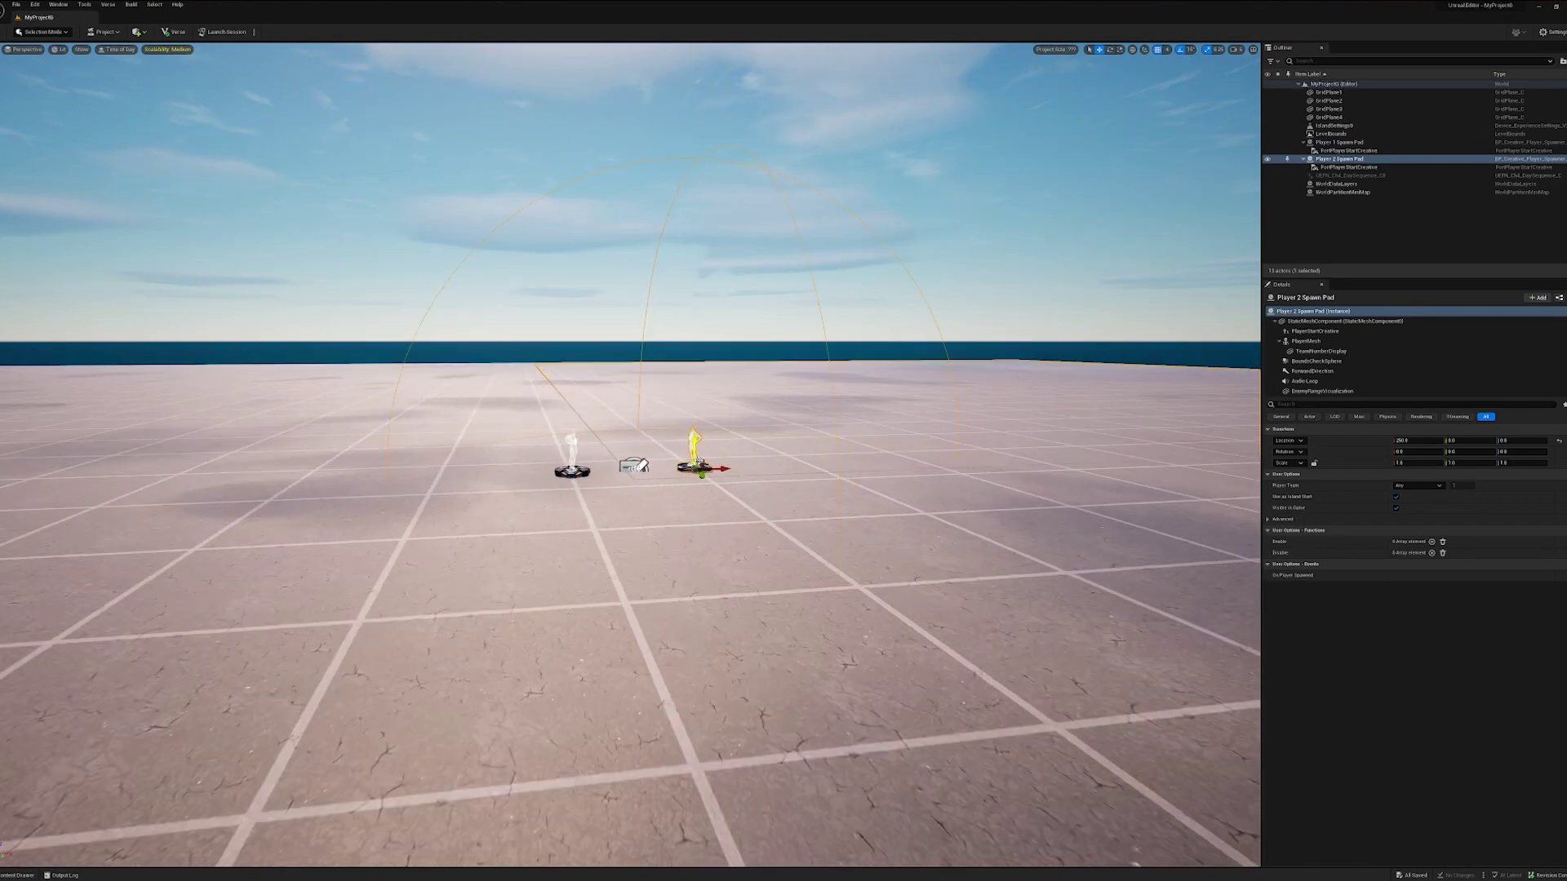
{"action": "scroll", "coordinate": [702, 530], "scroll_direction": "down", "scroll_amount": 2}
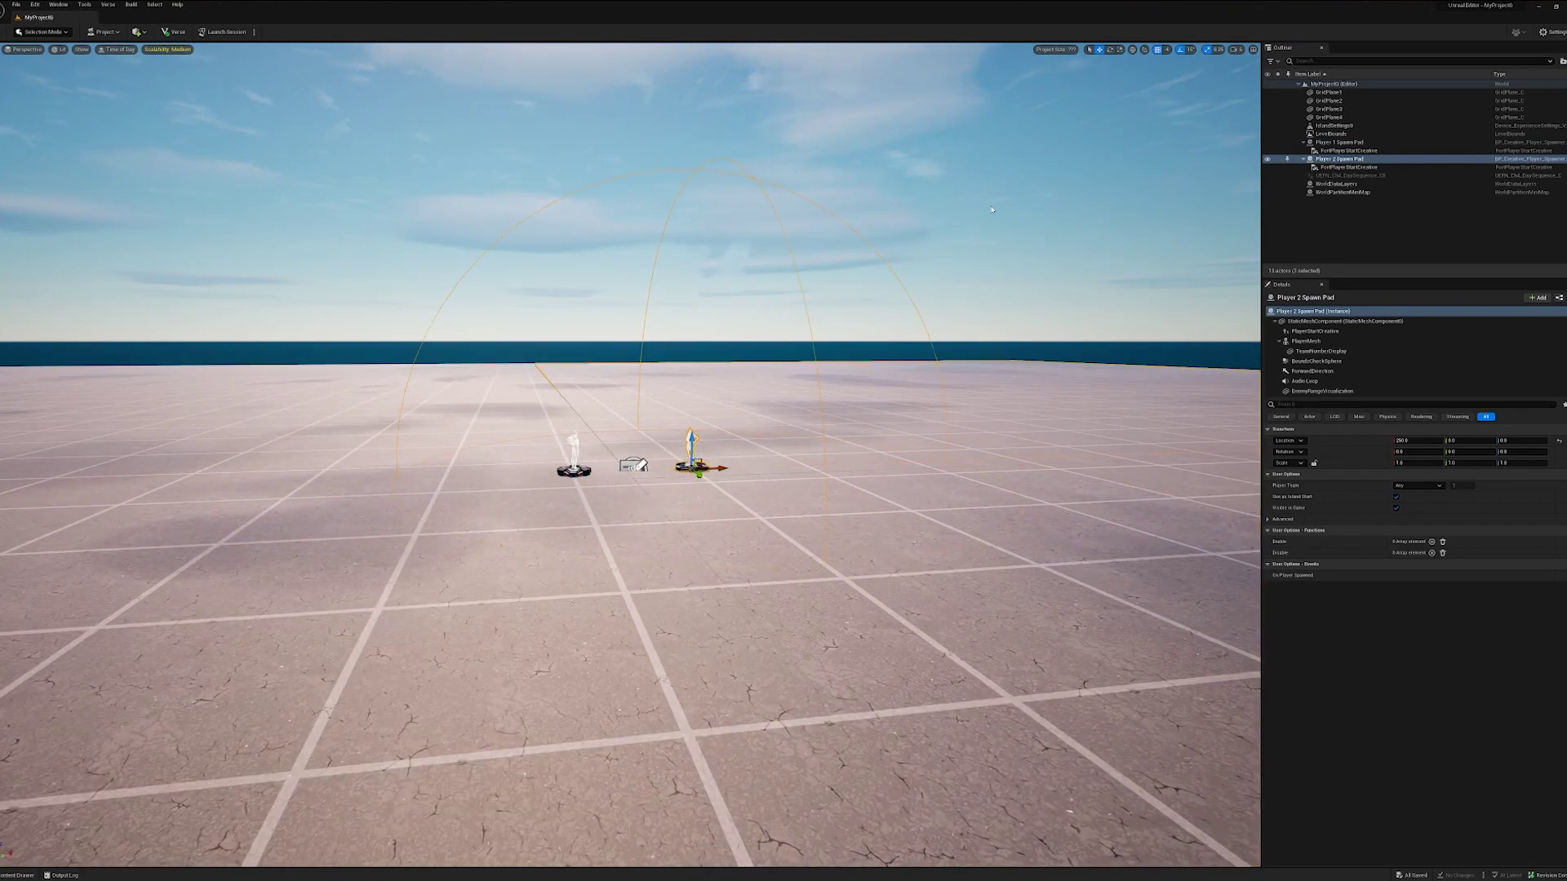
{"action": "left_click", "coordinate": [1237, 50]}
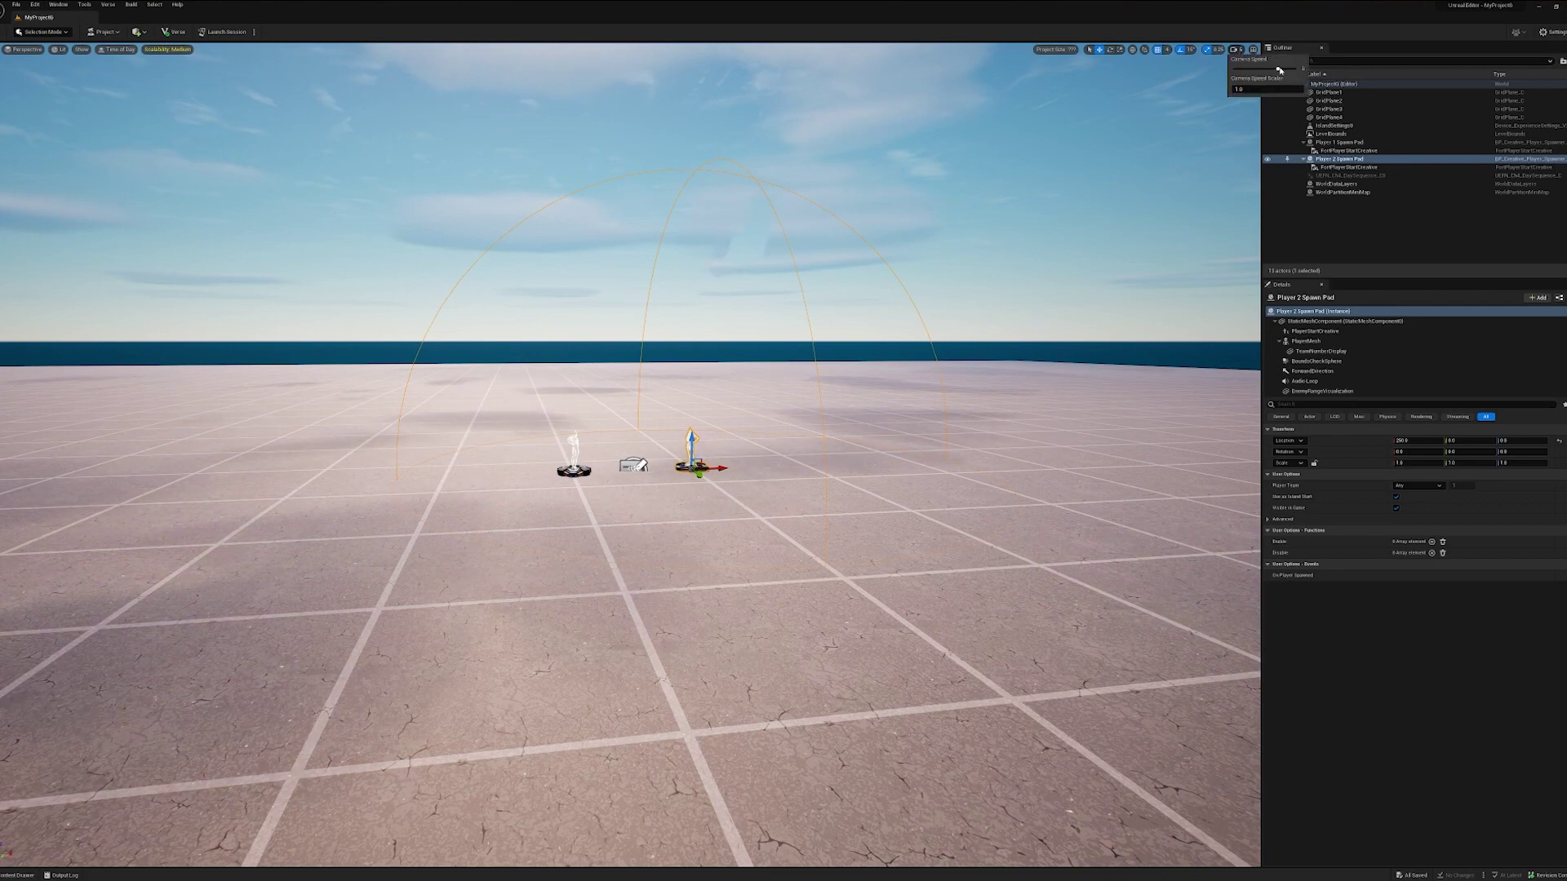
{"action": "left_click", "coordinate": [698, 344]}
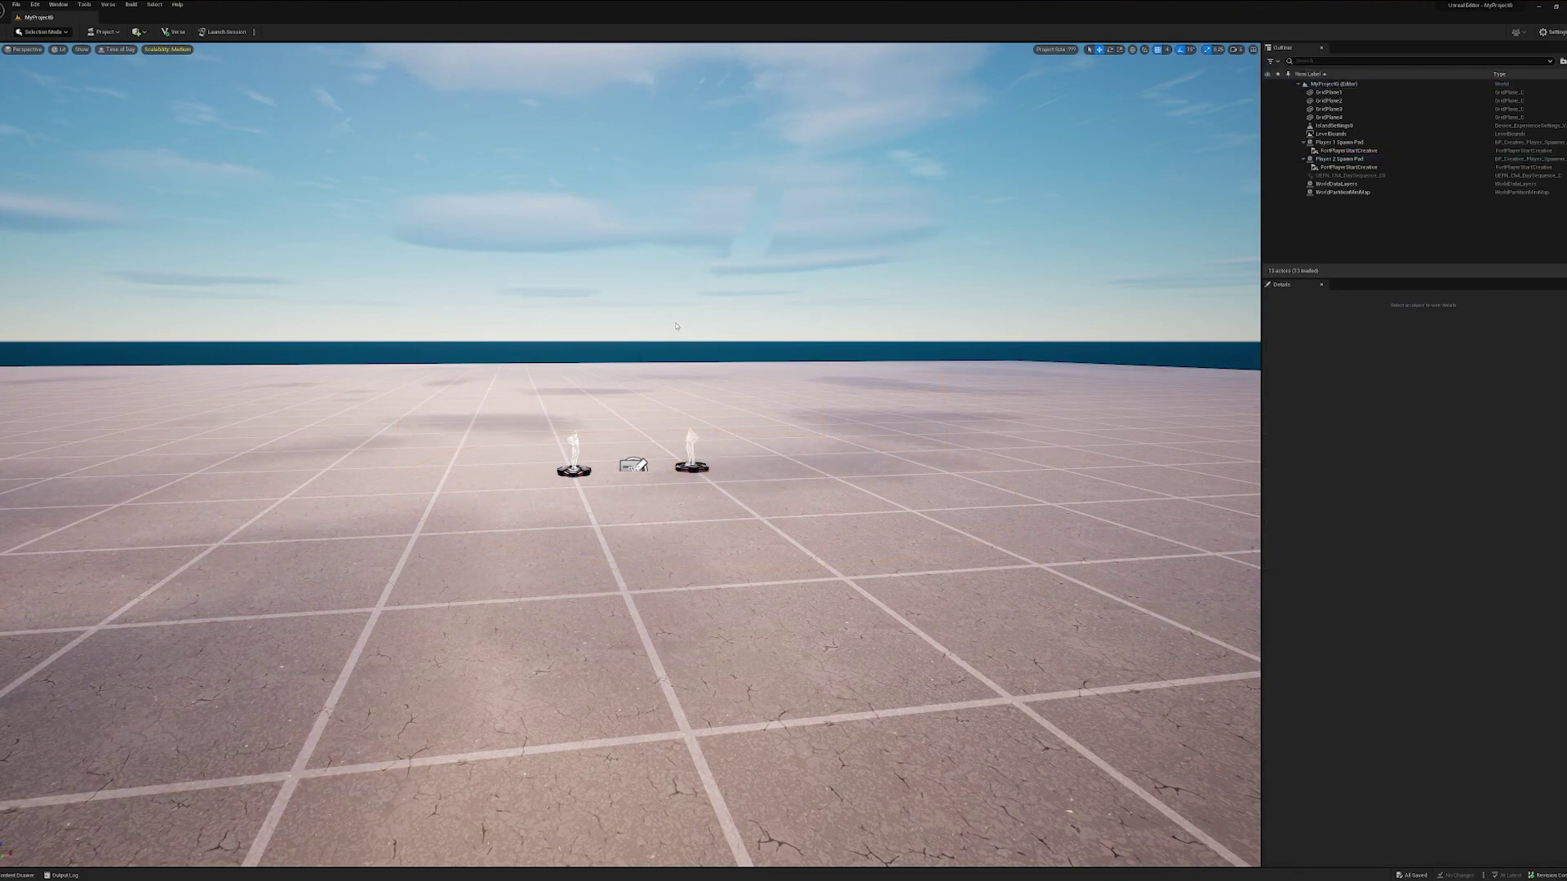
{"action": "mouse_move", "coordinate": [630, 454]}
{"action": "right_mouse_down"}
{"action": "mouse_move", "coordinate": [631, 612]}
{"action": "mouse_move", "coordinate": [631, 490]}
{"action": "mouse_move", "coordinate": [631, 576]}
{"action": "mouse_move", "coordinate": [538, 576]}
{"action": "mouse_move", "coordinate": [465, 551]}
{"action": "mouse_move", "coordinate": [575, 538]}
{"action": "right_mouse_up"}
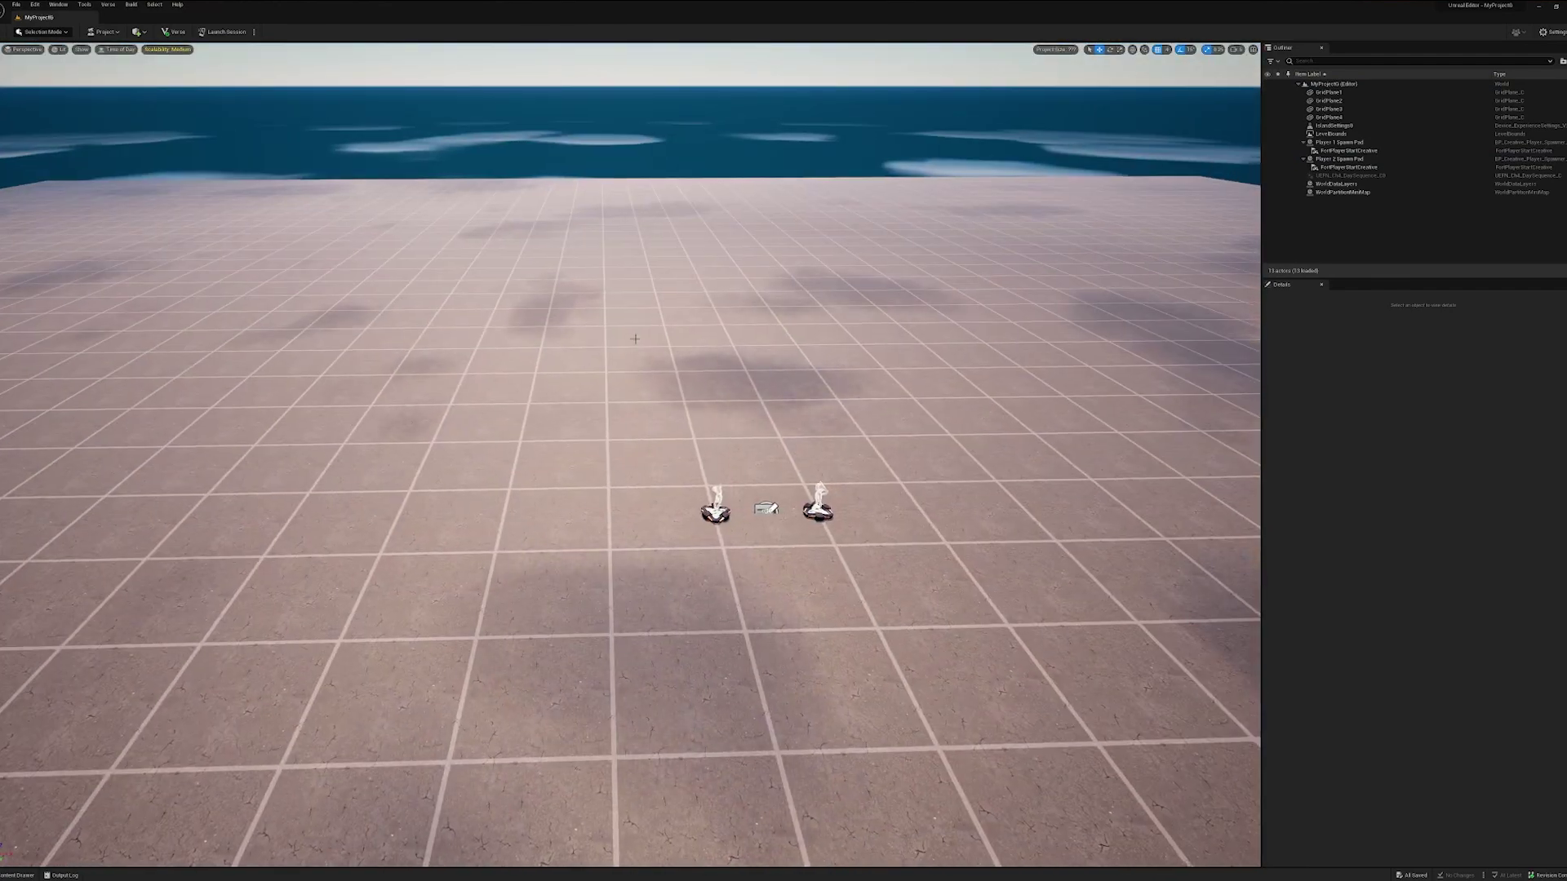
{"action": "scroll", "coordinate": [664, 377], "scroll_direction": "down", "scroll_amount": 2}
{"action": "scroll", "coordinate": [664, 378], "scroll_direction": "down", "scroll_amount": 2}
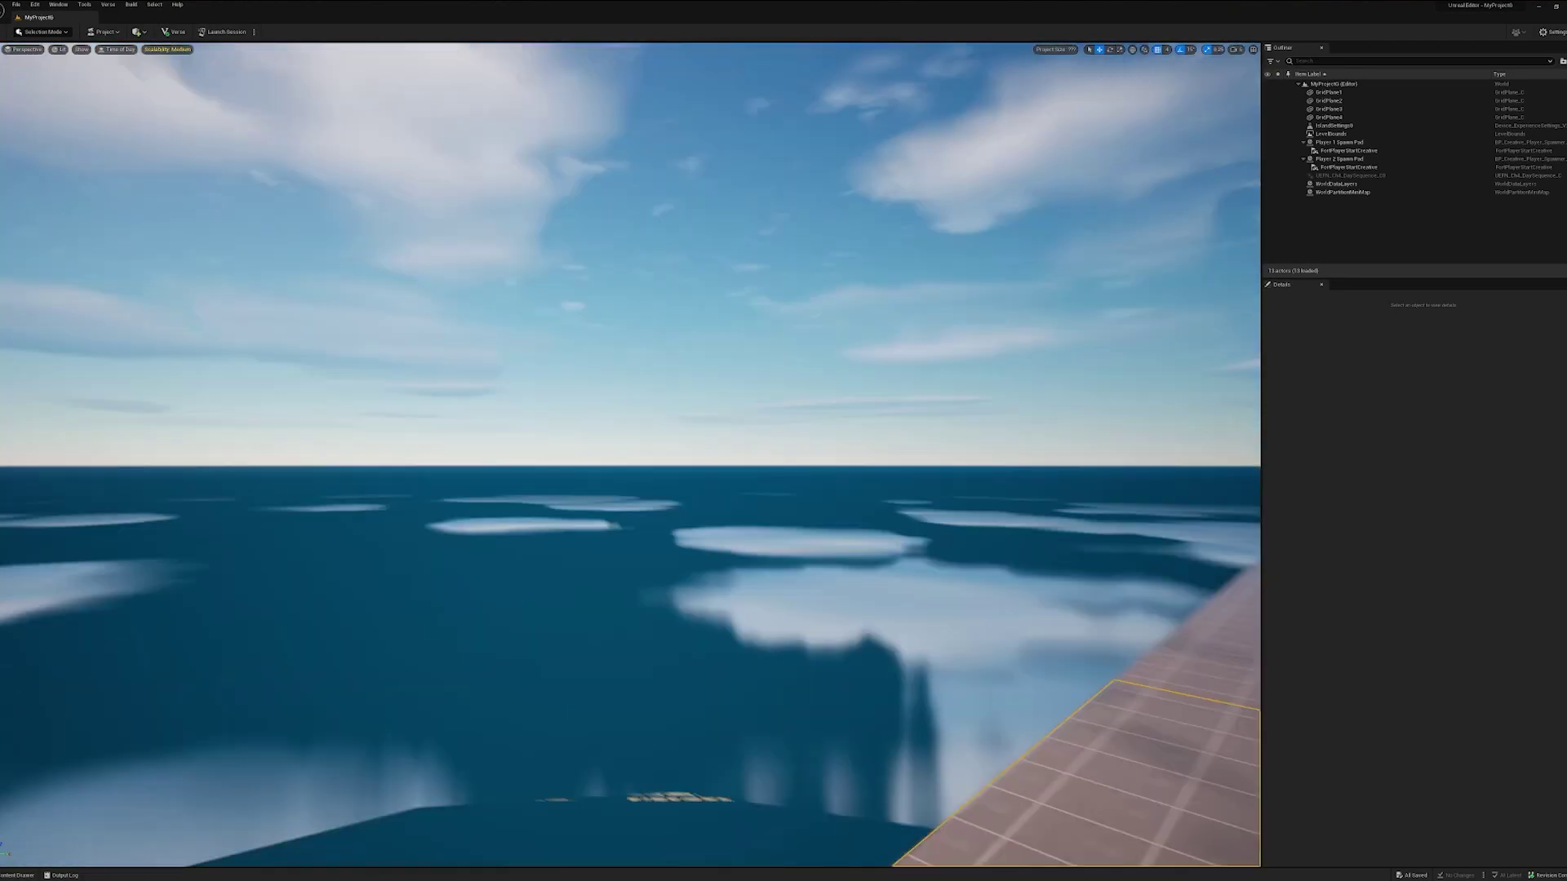
{"action": "mouse_move", "coordinate": [630, 453]}
{"action": "right_mouse_down"}
{"action": "mouse_move", "coordinate": [784, 453]}
{"action": "mouse_move", "coordinate": [784, 429]}
{"action": "mouse_move", "coordinate": [790, 673]}
{"action": "mouse_move", "coordinate": [789, 649]}
{"action": "right_mouse_up"}
{"action": "scroll", "coordinate": [637, 453], "scroll_direction": "down", "scroll_amount": 3}
{"action": "scroll", "coordinate": [638, 454], "scroll_direction": "down", "scroll_amount": 3}
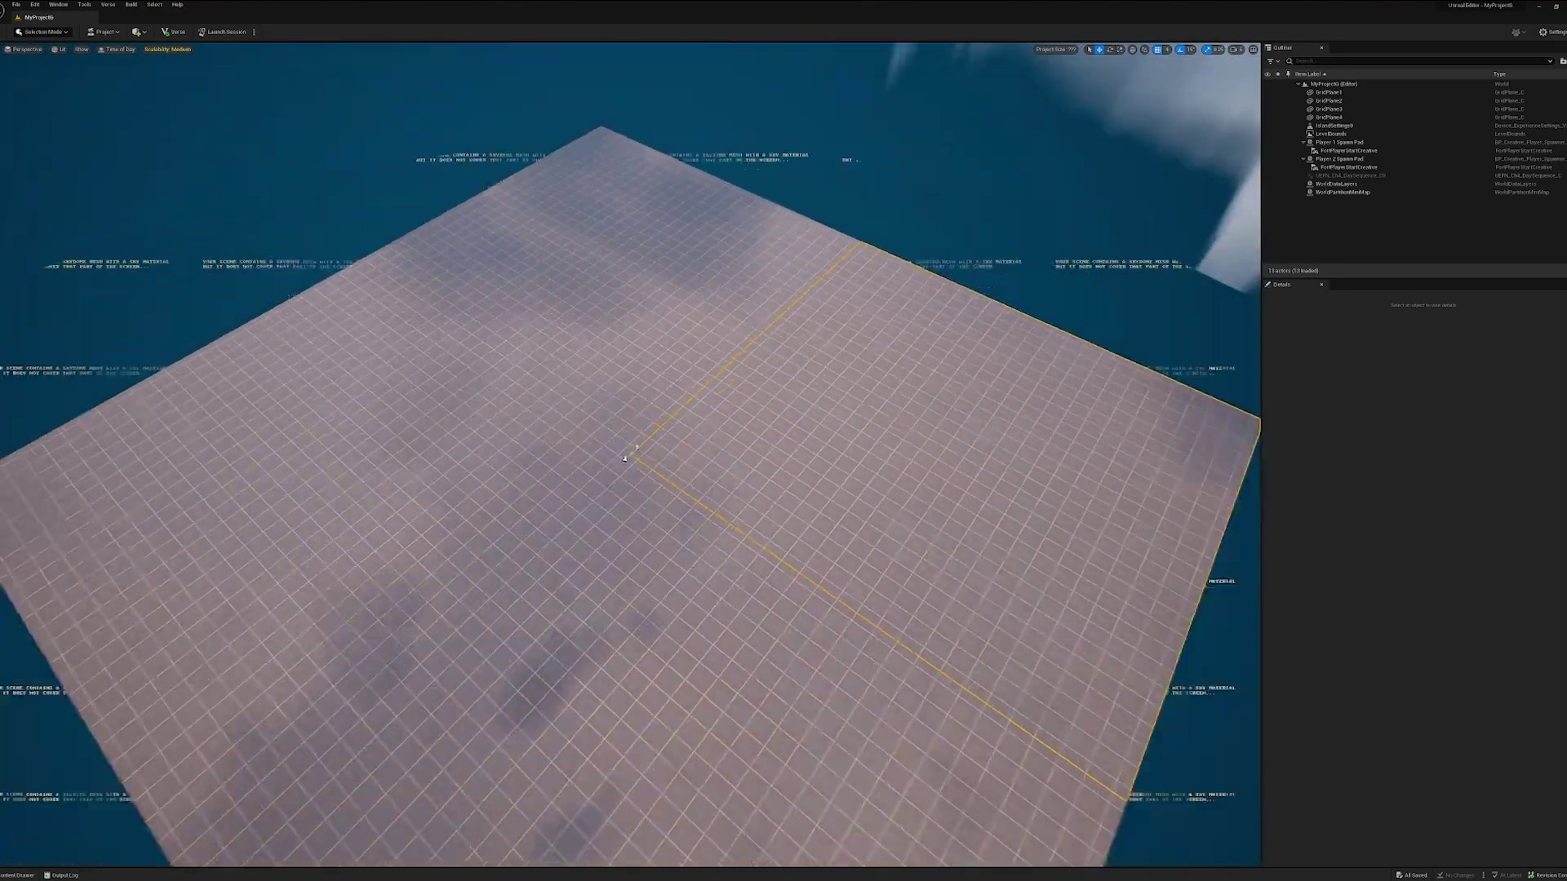
{"action": "mouse_move", "coordinate": [630, 453]}
{"action": "right_mouse_down"}
{"action": "mouse_move", "coordinate": [649, 441]}
{"action": "mouse_move", "coordinate": [631, 446]}
{"action": "right_mouse_up"}
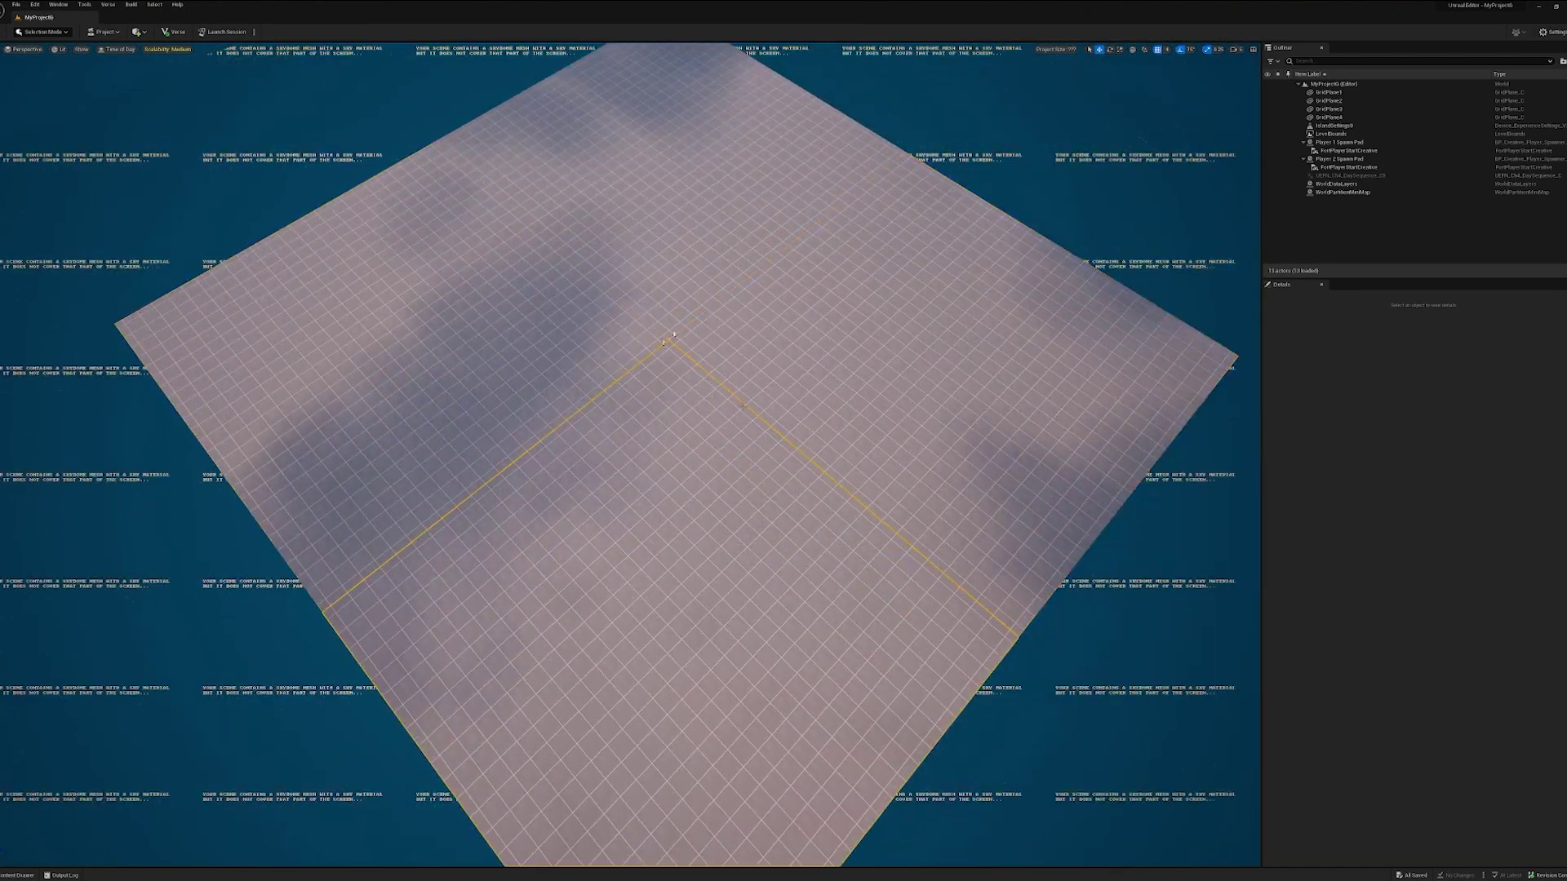
{"action": "right_click_drag", "start_coordinate": [662, 341], "coordinate": [591, 339]}
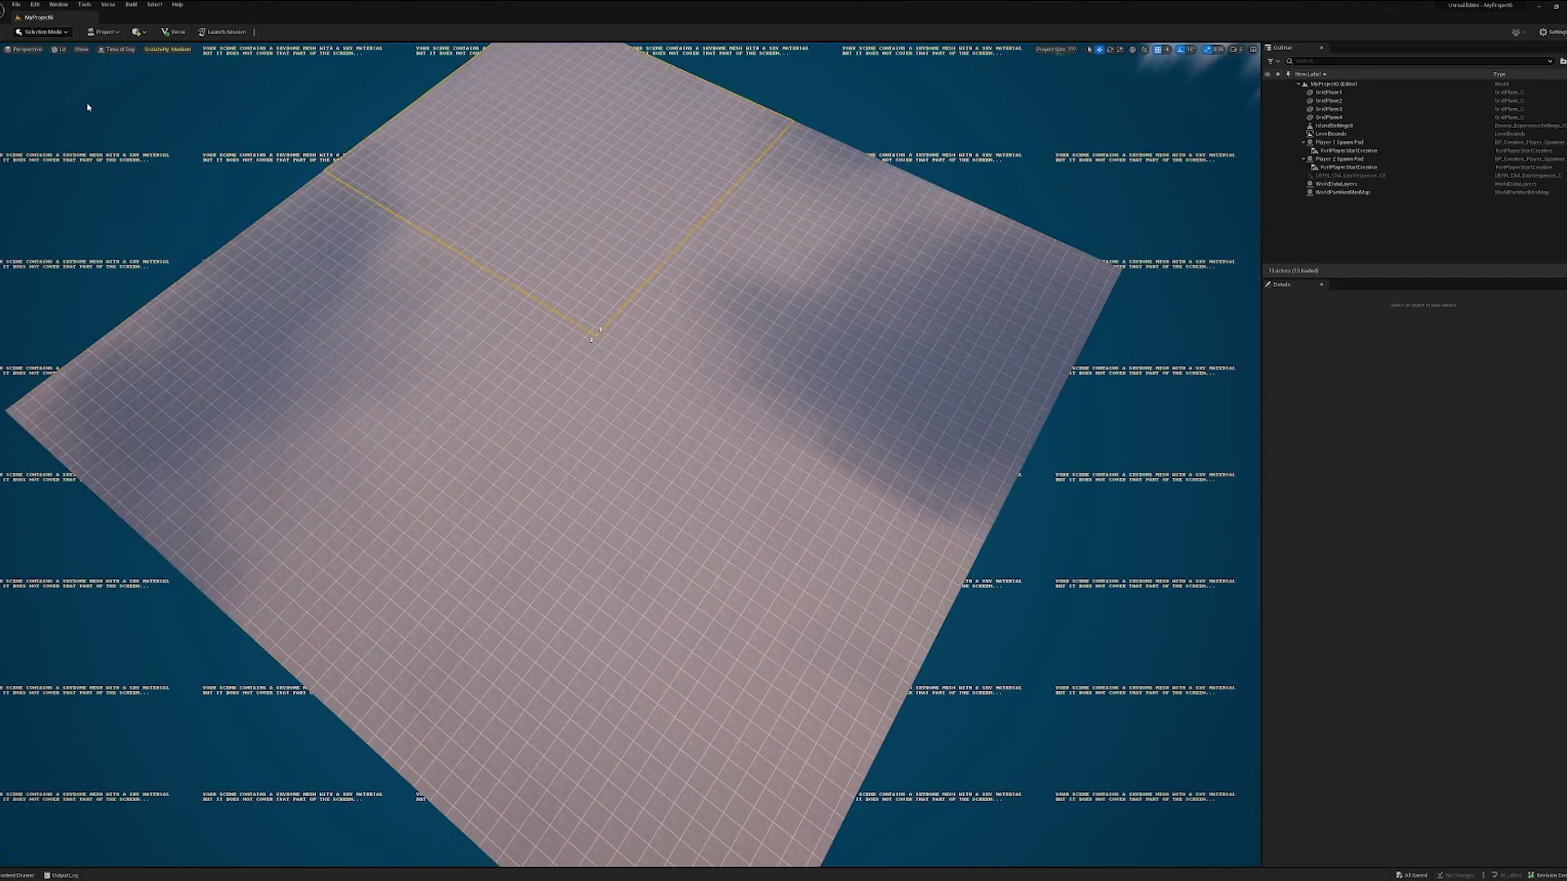
- Look over the grid planes and Player 1 Spawn Pad, then open the editor modes list
{"action": "left_click", "coordinate": [54, 33]}
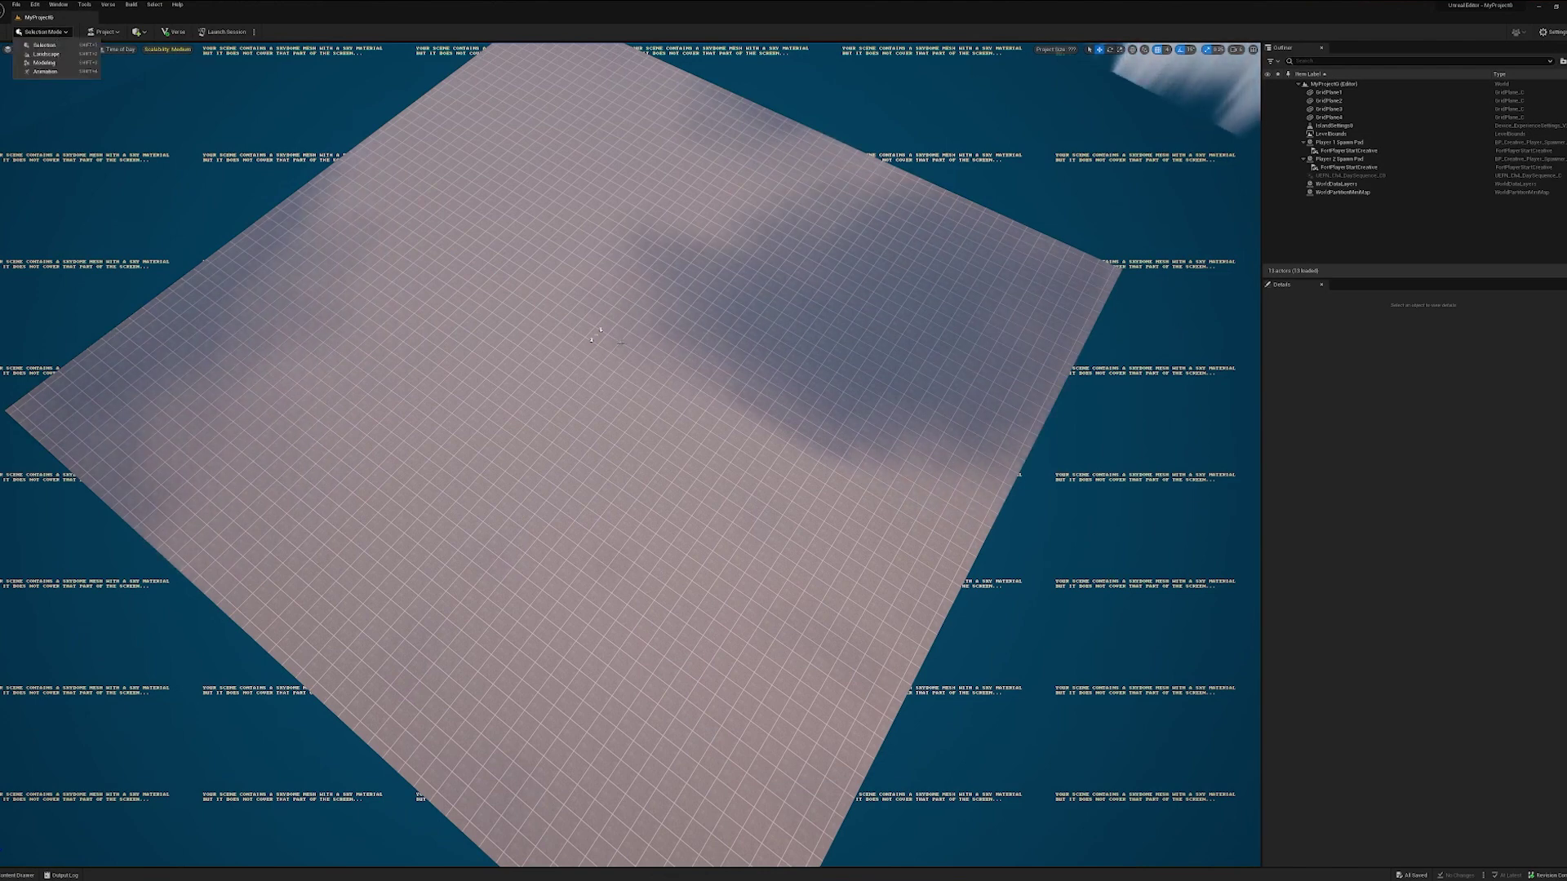
{"action": "left_click", "coordinate": [597, 332]}
{"action": "scroll", "coordinate": [588, 282], "scroll_direction": "up", "scroll_amount": 5}
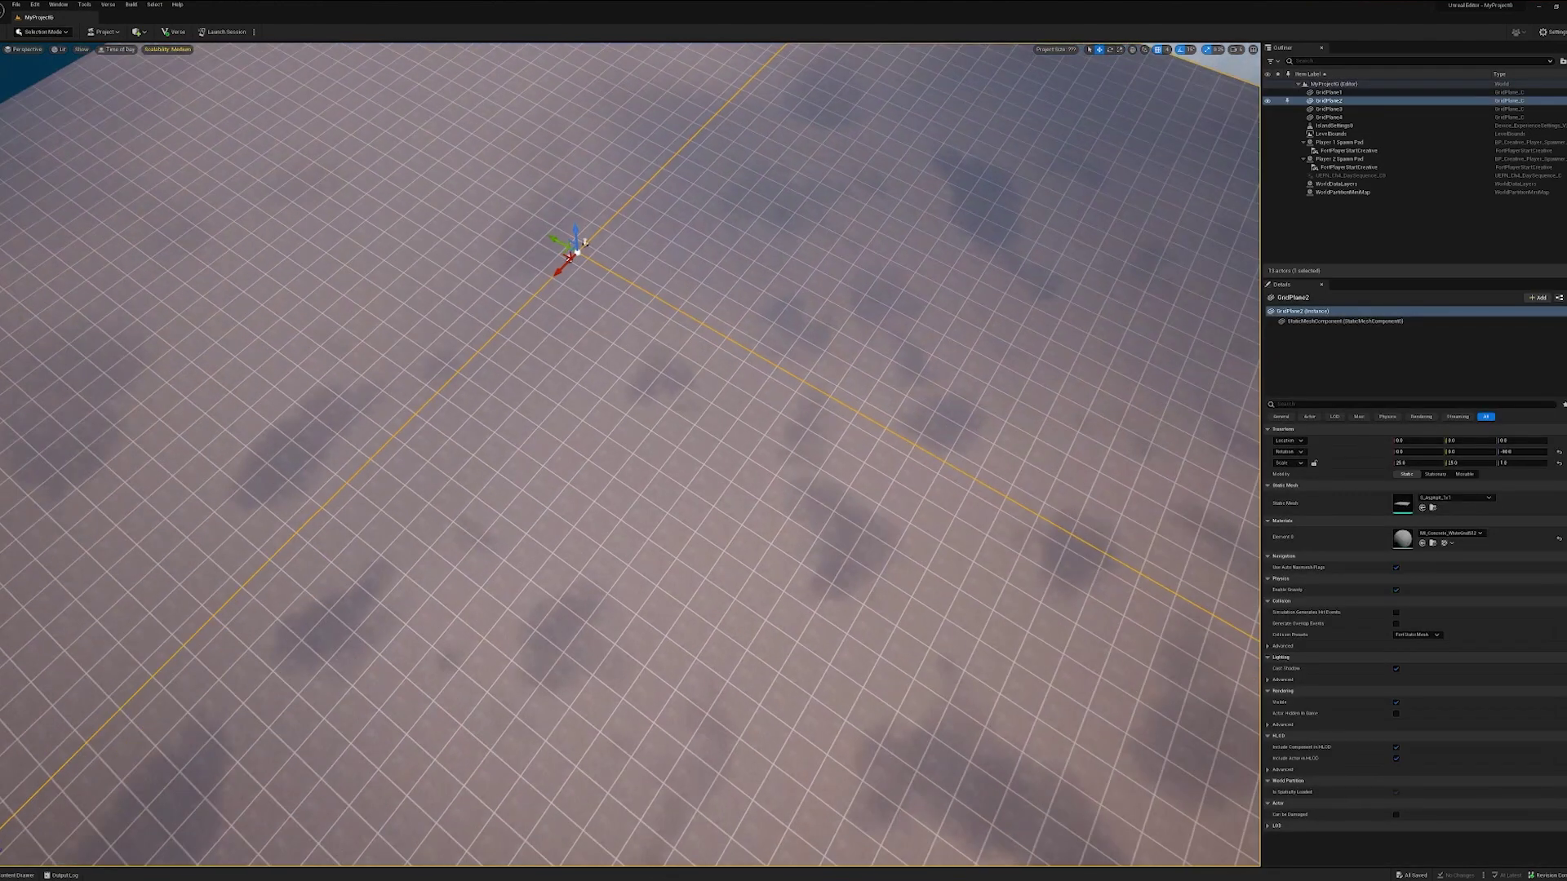
{"action": "right_click_drag", "start_coordinate": [588, 367], "coordinate": [588, 295]}
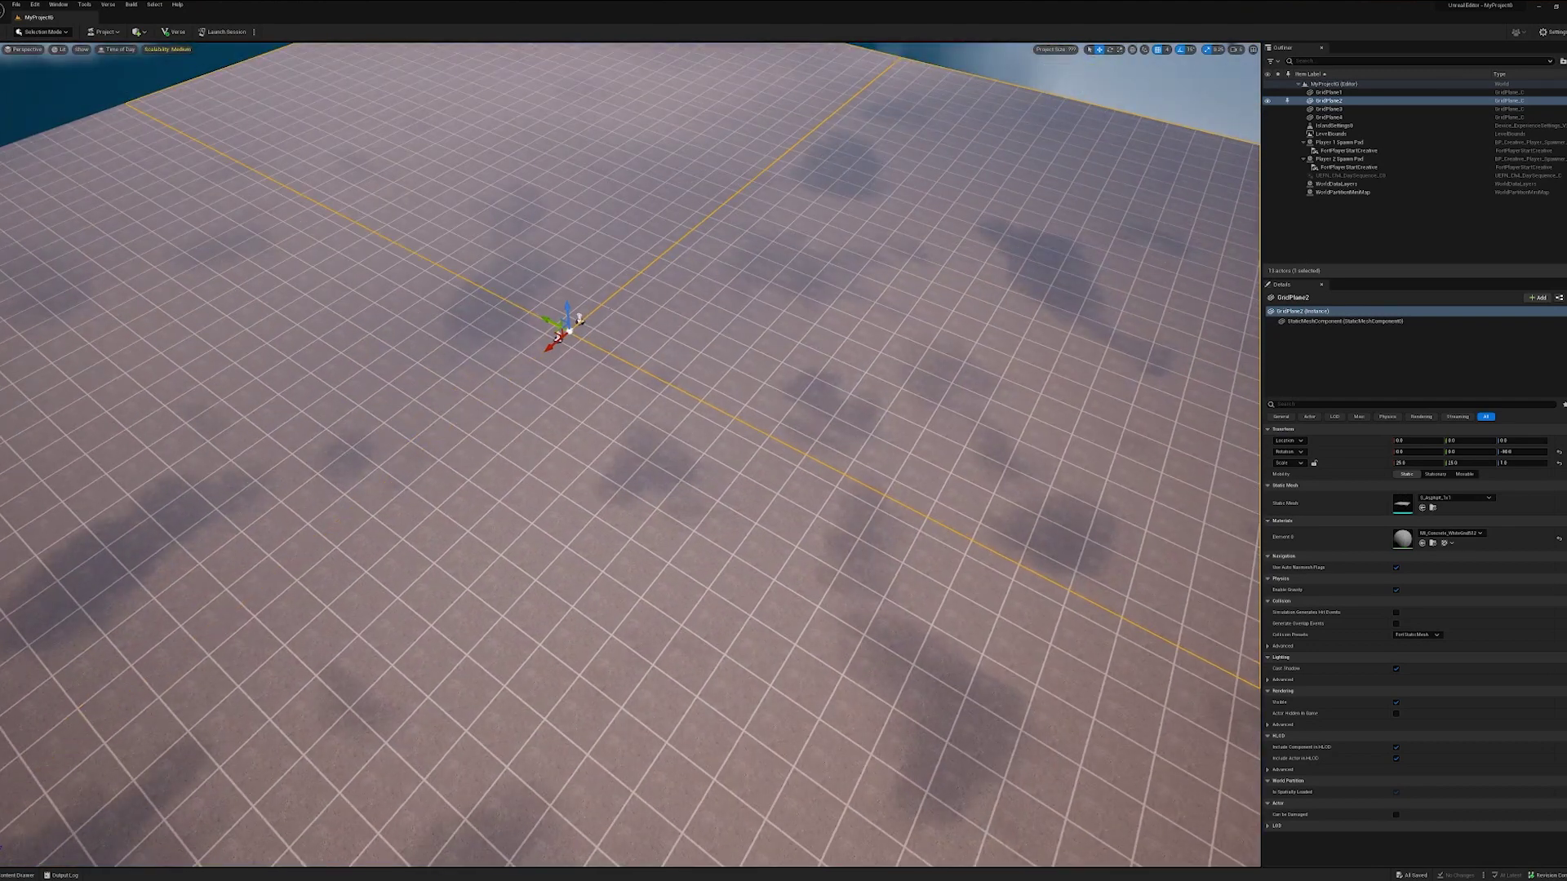
{"action": "scroll", "coordinate": [578, 321], "scroll_direction": "up", "scroll_amount": 5}
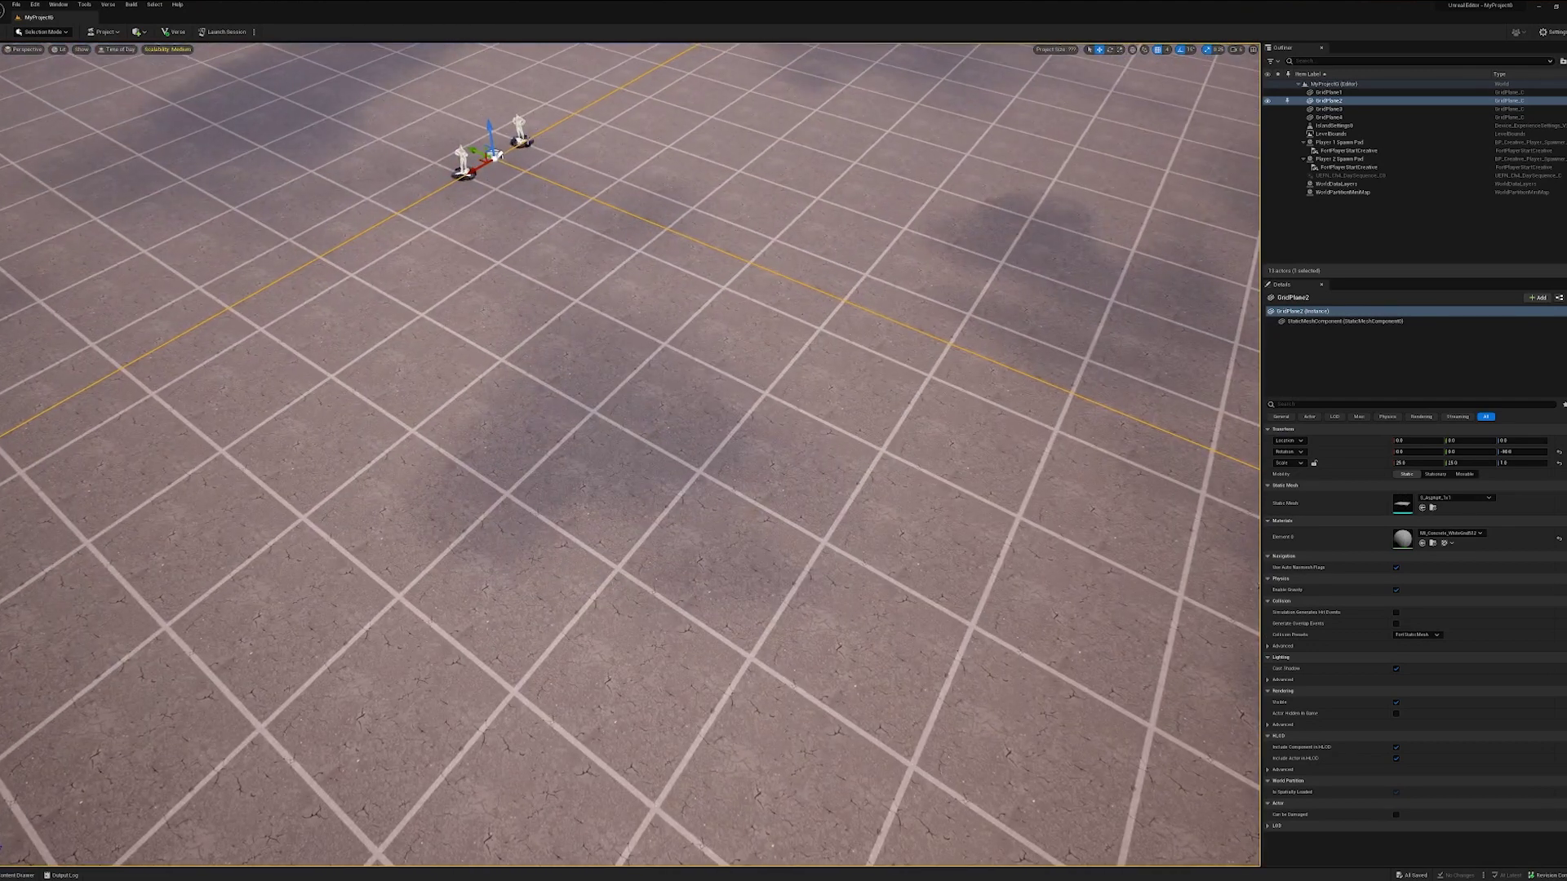
{"action": "left_click", "coordinate": [496, 153]}
{"action": "left_click", "coordinate": [519, 132]}
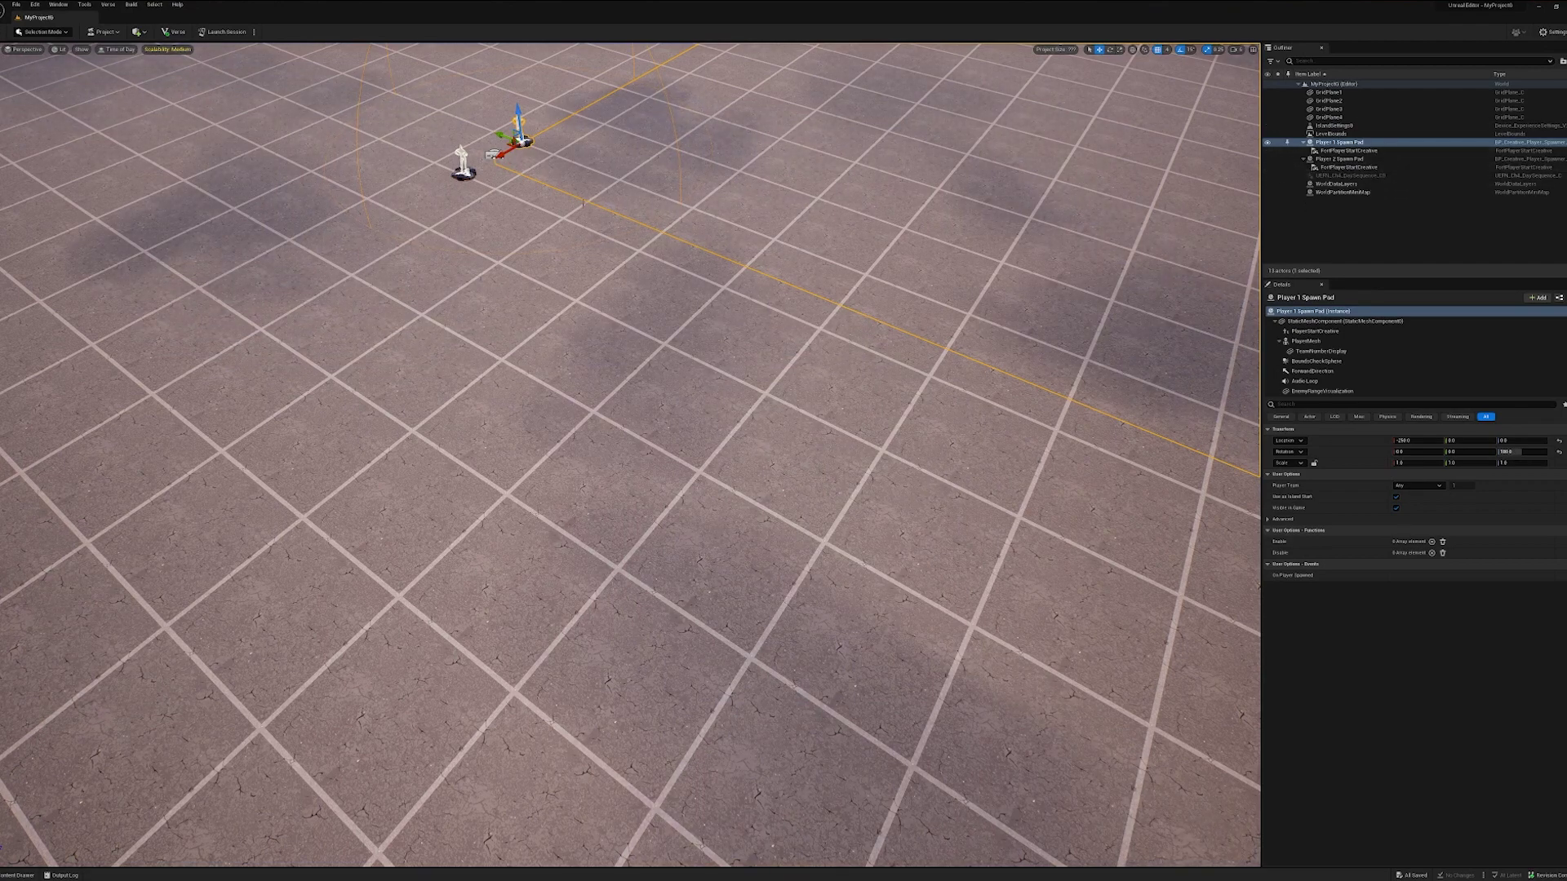
{"action": "scroll", "coordinate": [692, 104], "scroll_direction": "up", "scroll_amount": 2}
{"action": "right_click_drag", "start_coordinate": [692, 105], "coordinate": [736, 147]}
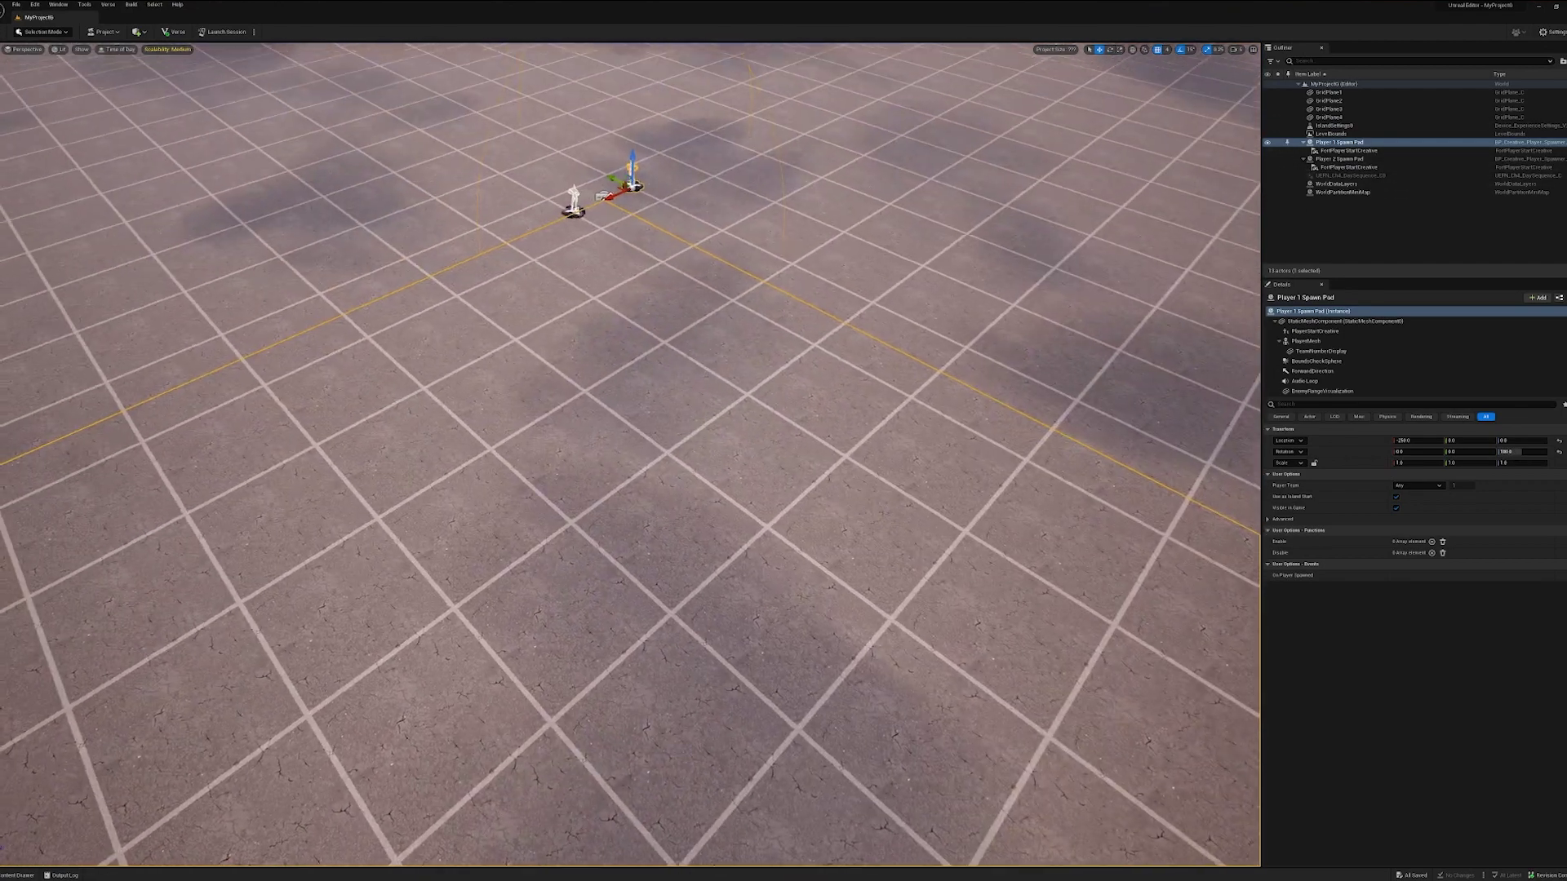
{"action": "scroll", "coordinate": [619, 336], "scroll_direction": "down", "scroll_amount": 2}
{"action": "scroll", "coordinate": [619, 336], "scroll_direction": "down", "scroll_amount": 2}
{"action": "scroll", "coordinate": [619, 335], "scroll_direction": "down", "scroll_amount": 2}
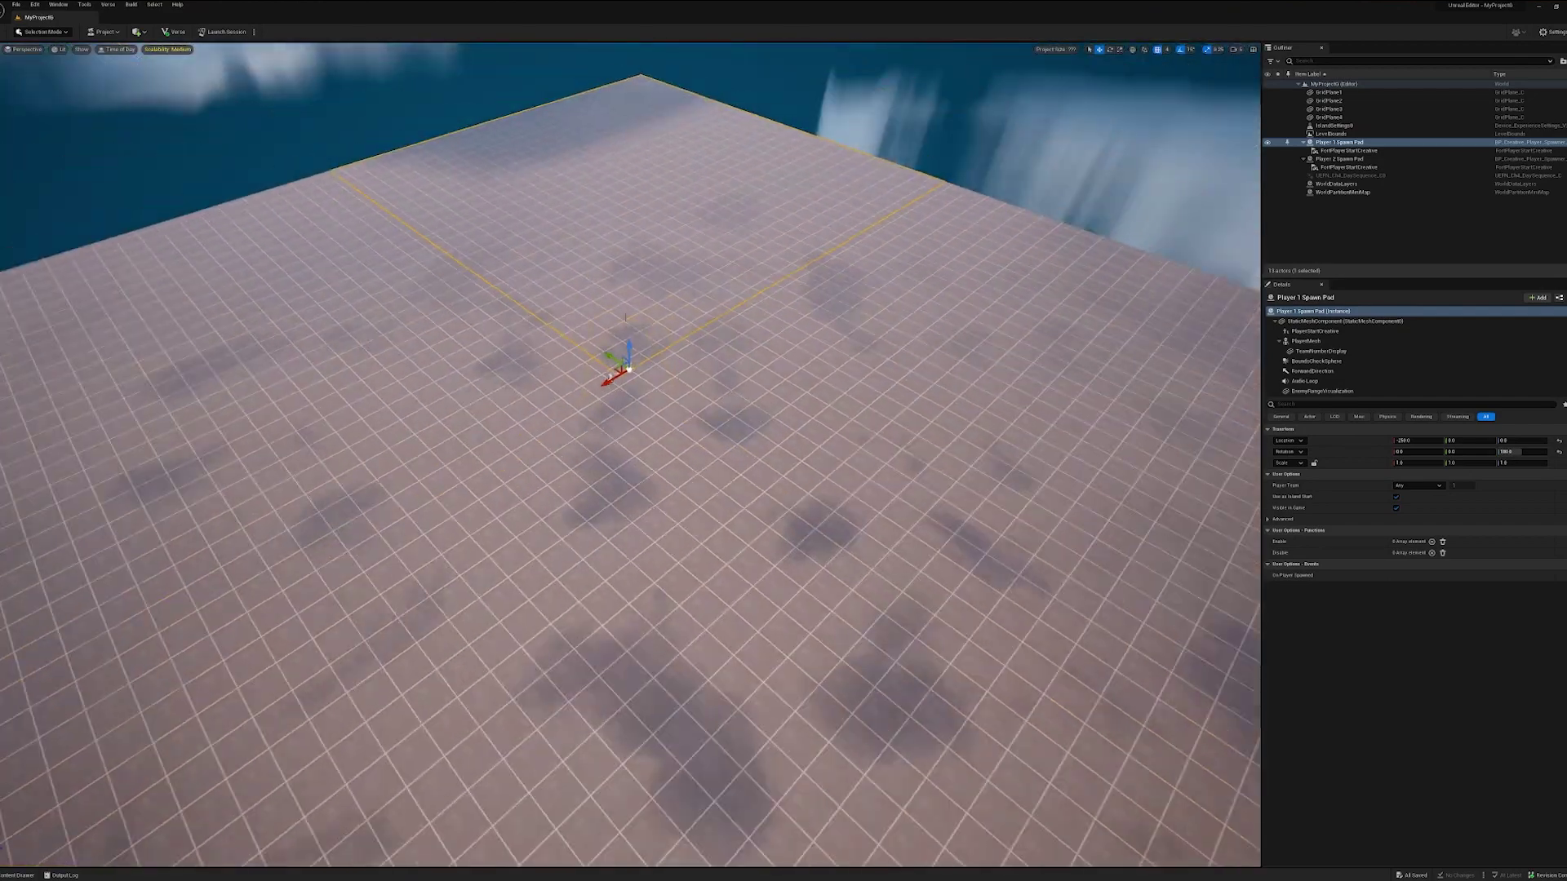
{"action": "scroll", "coordinate": [619, 336], "scroll_direction": "down", "scroll_amount": 2}
{"action": "scroll", "coordinate": [617, 335], "scroll_direction": "down", "scroll_amount": 3}
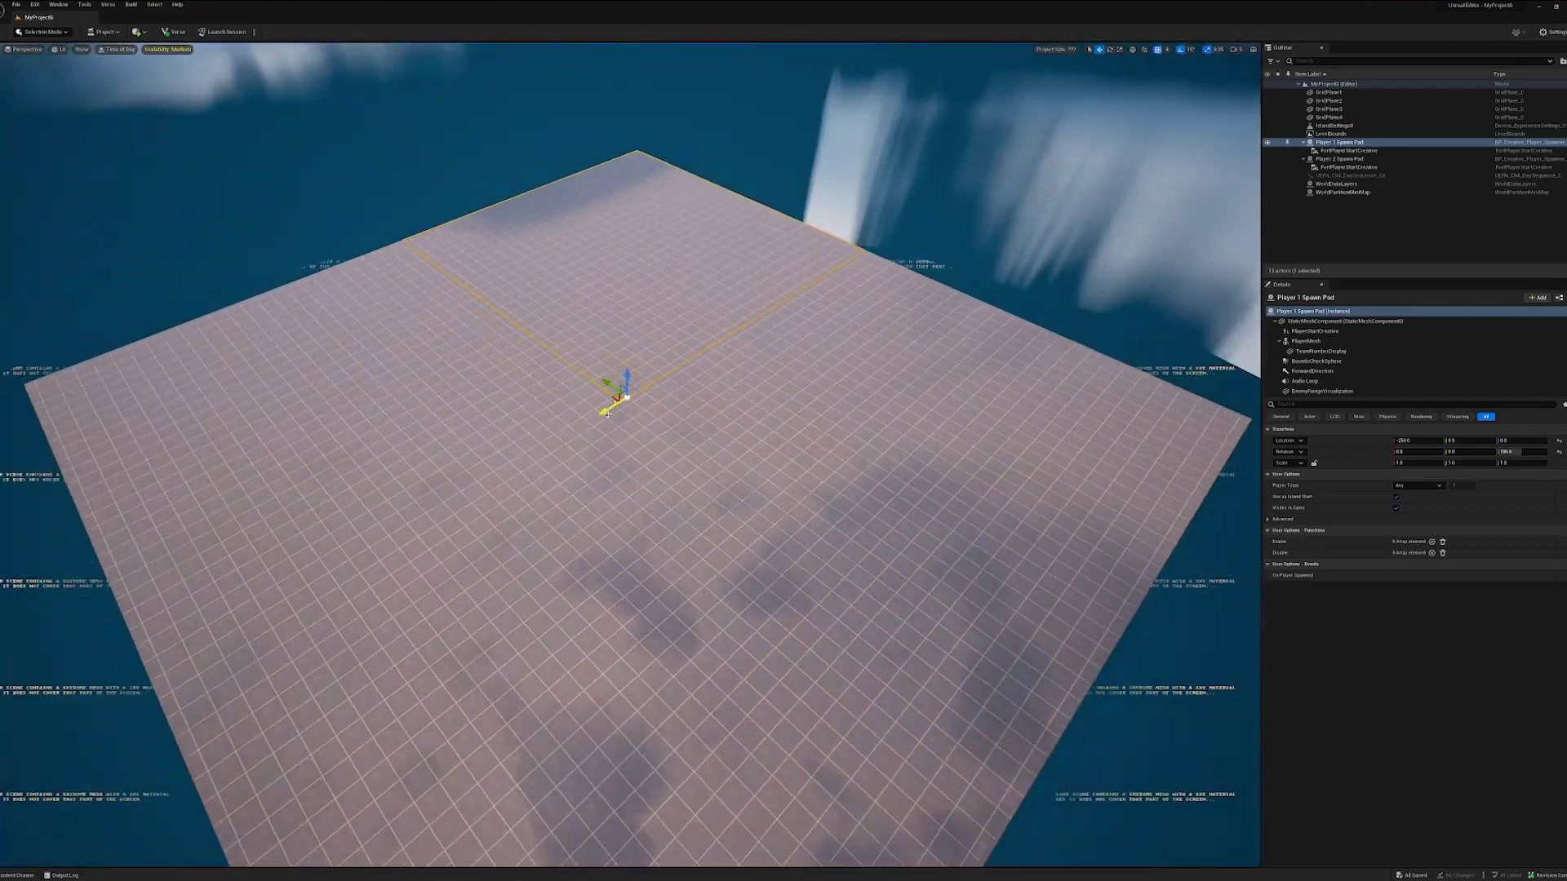
{"action": "left_click", "coordinate": [44, 31]}
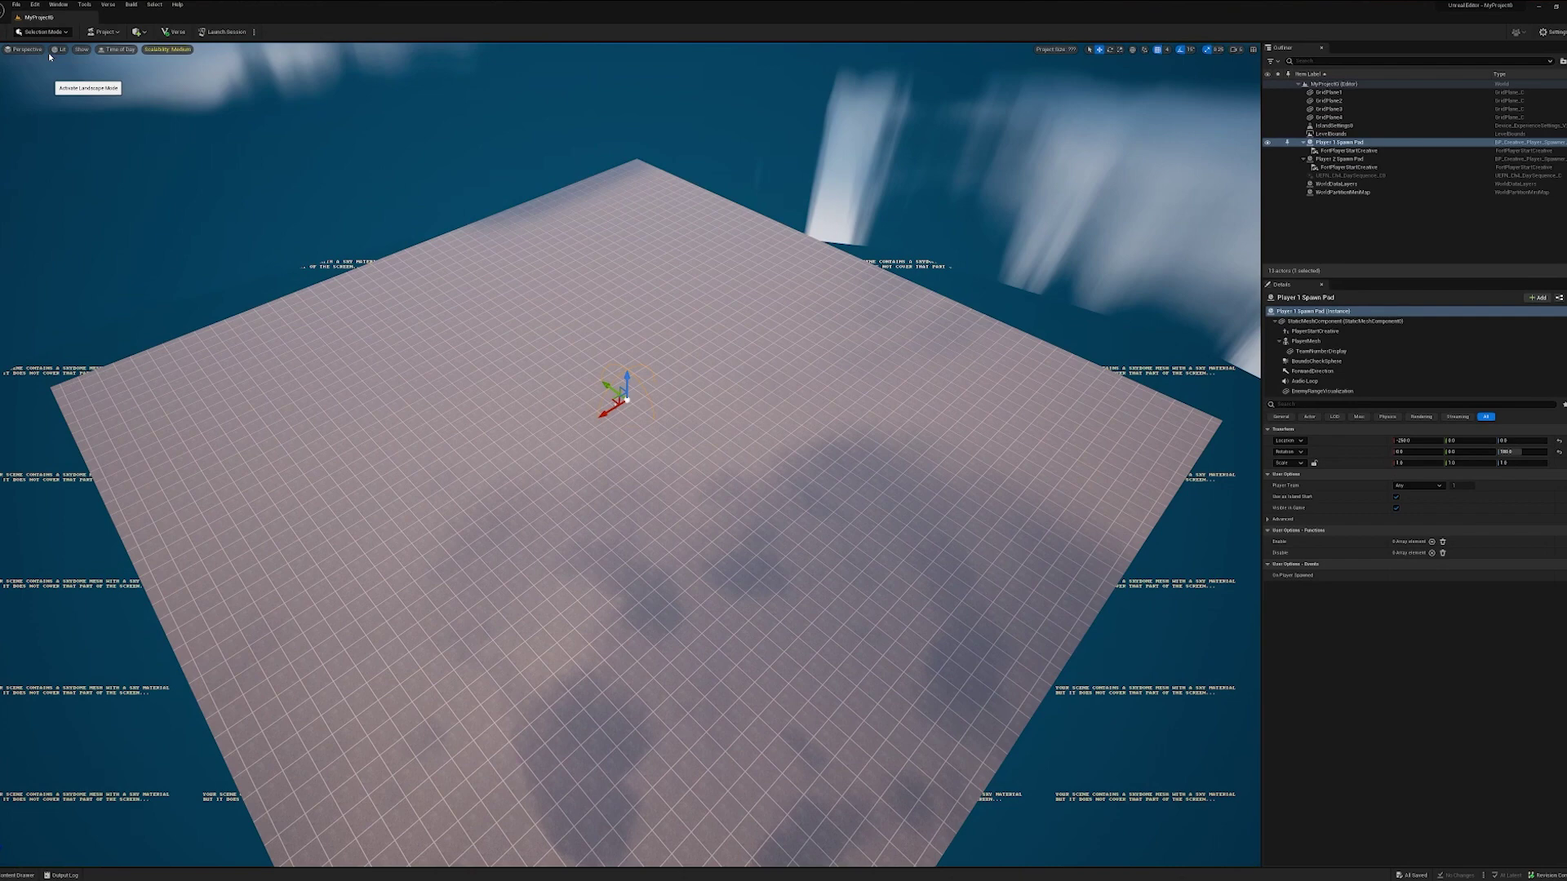
- Enter Landscape mode and create a landscape using MI_Creative_Landscape_Apollo_Standard
{"action": "left_click", "coordinate": [48, 53]}
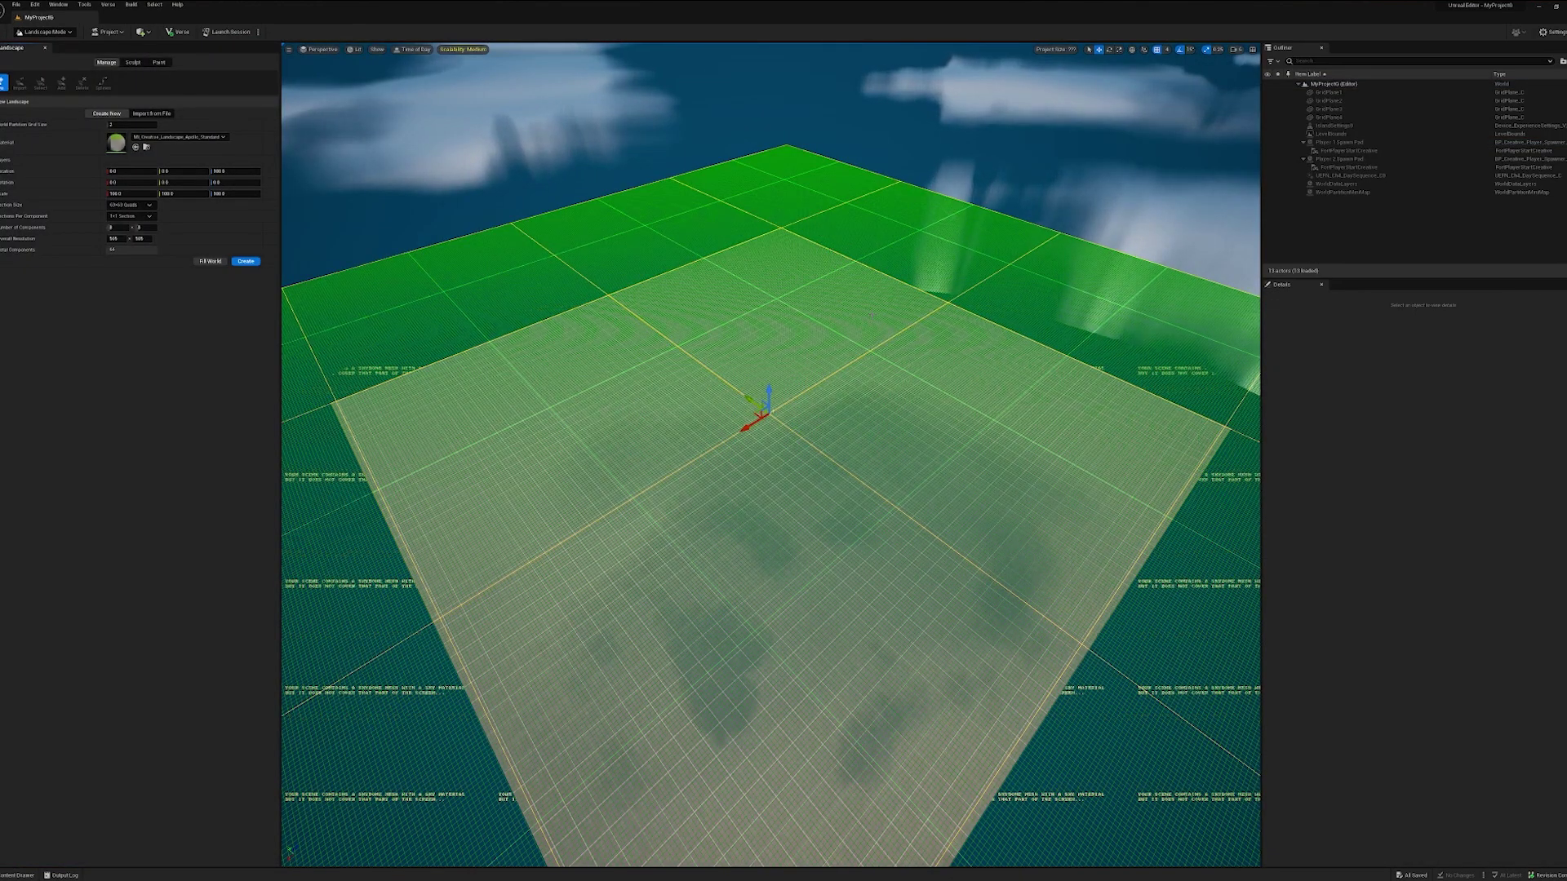
{"action": "right_click_drag", "start_coordinate": [771, 453], "coordinate": [784, 441]}
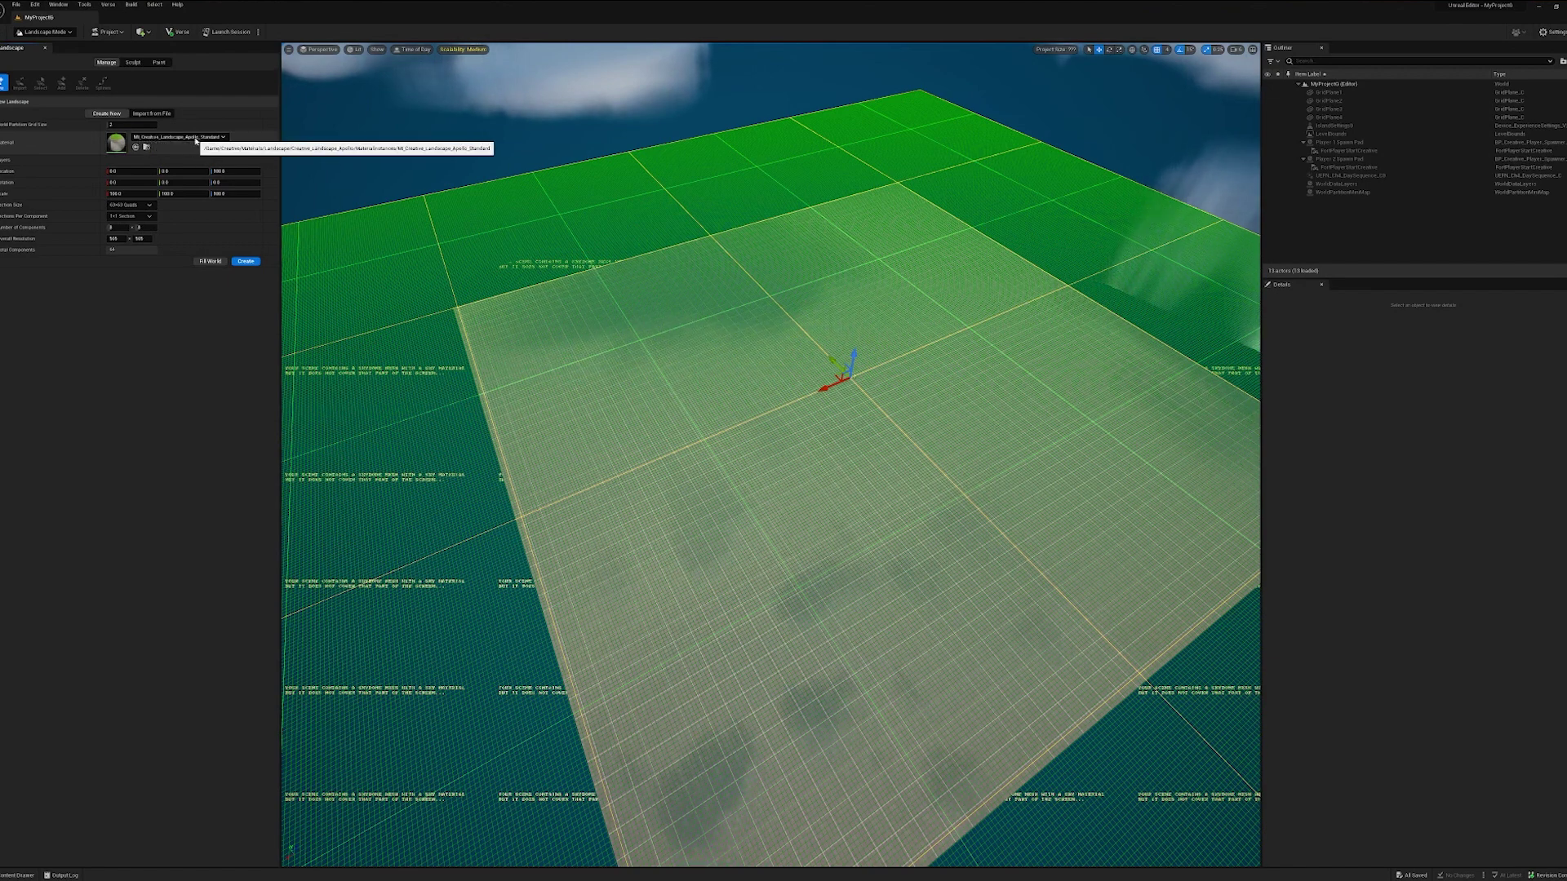
{"action": "left_click", "coordinate": [215, 139]}
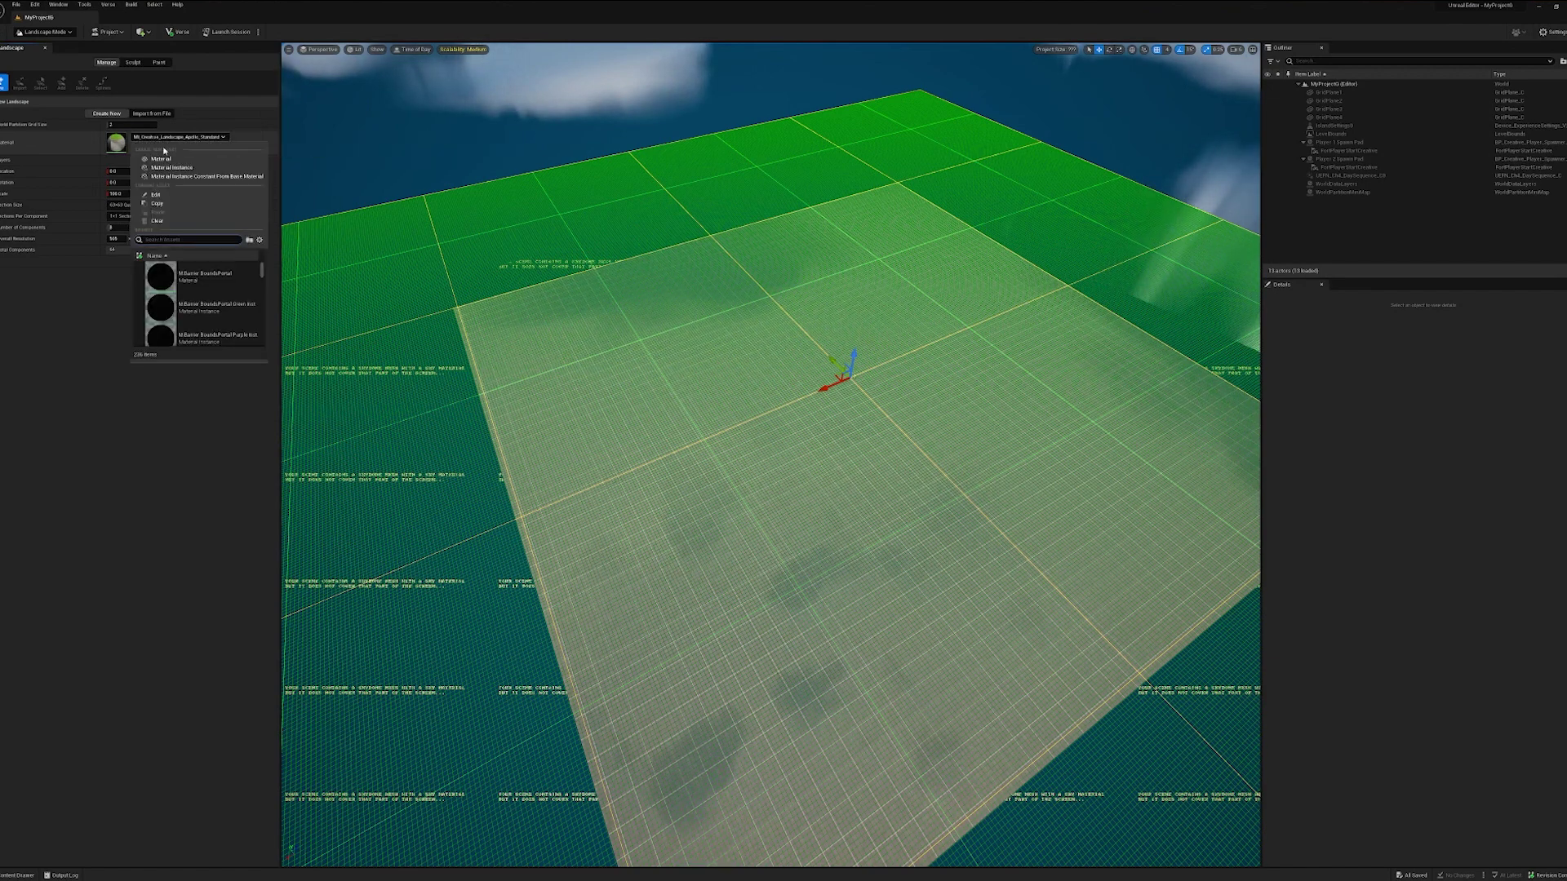
{"action": "scroll", "coordinate": [196, 278], "scroll_direction": "down", "scroll_amount": 2}
{"action": "left_click", "coordinate": [198, 282]}
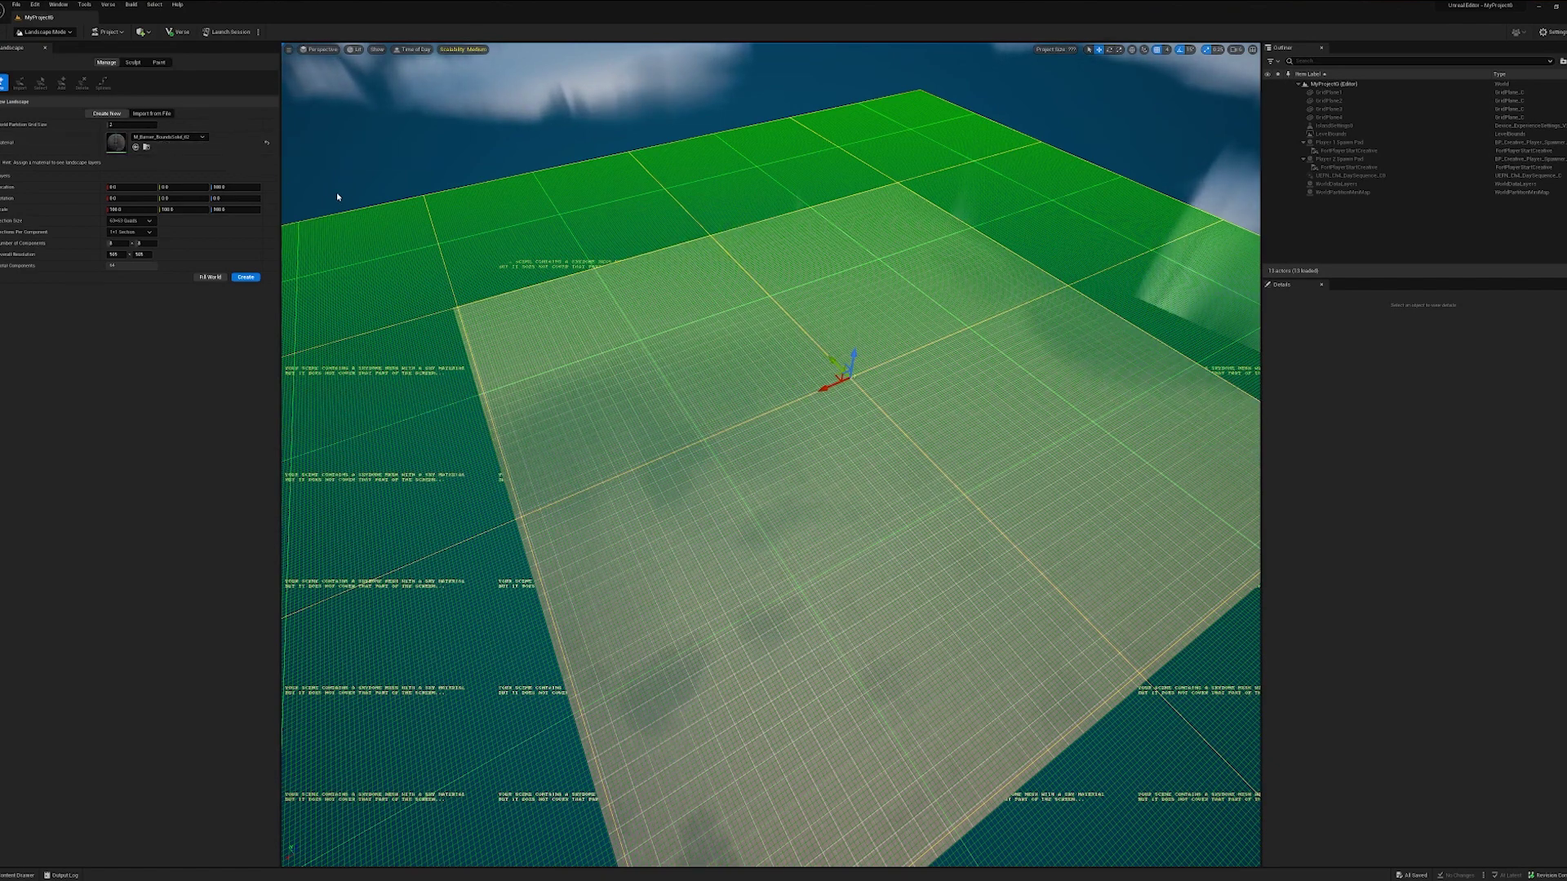
{"action": "left_click", "coordinate": [266, 143]}
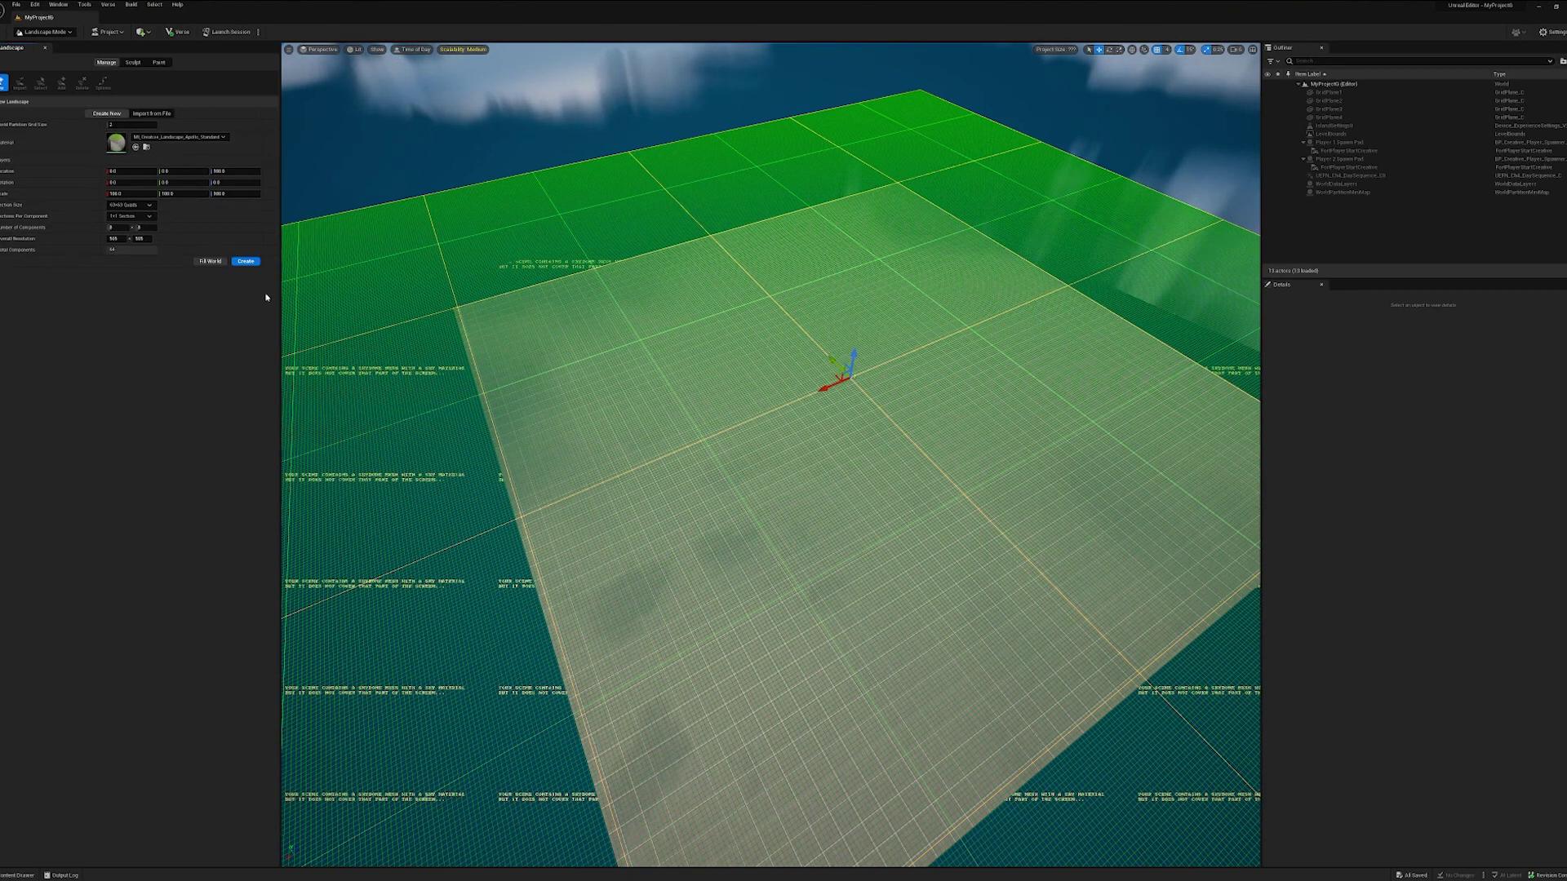
{"action": "left_click", "coordinate": [249, 261]}
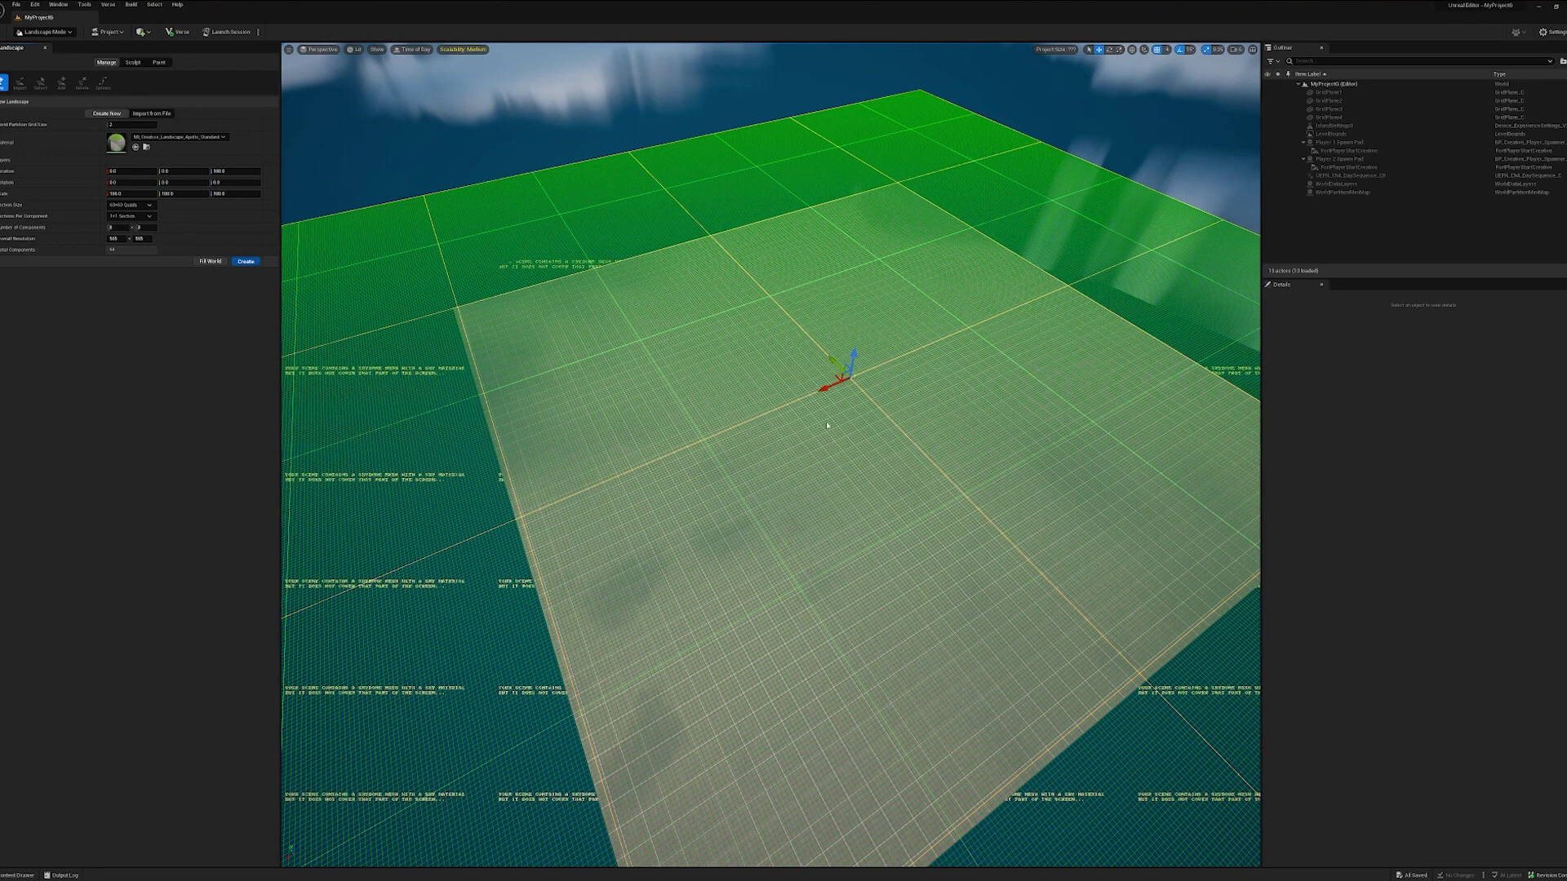
{"action": "mouse_move", "coordinate": [845, 470]}
{"action": "right_mouse_down"}
{"action": "mouse_move", "coordinate": [560, 481]}
{"action": "mouse_move", "coordinate": [692, 384]}
{"action": "right_mouse_up"}
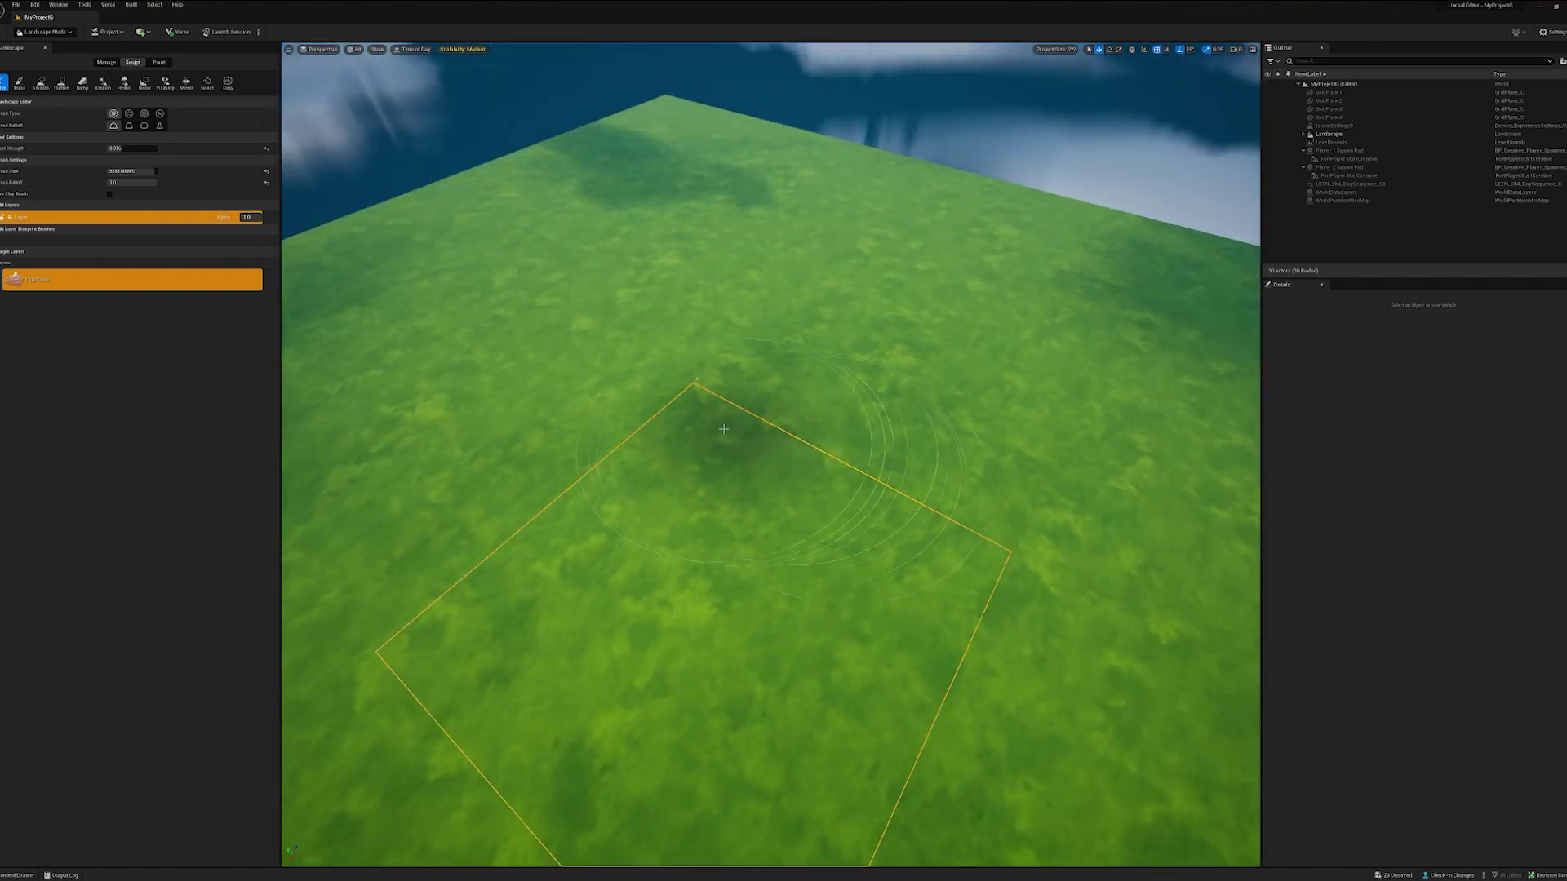
{"action": "mouse_move", "coordinate": [693, 381]}
{"action": "right_mouse_down"}
{"action": "mouse_move", "coordinate": [657, 388]}
{"action": "mouse_move", "coordinate": [533, 307]}
{"action": "right_mouse_up"}
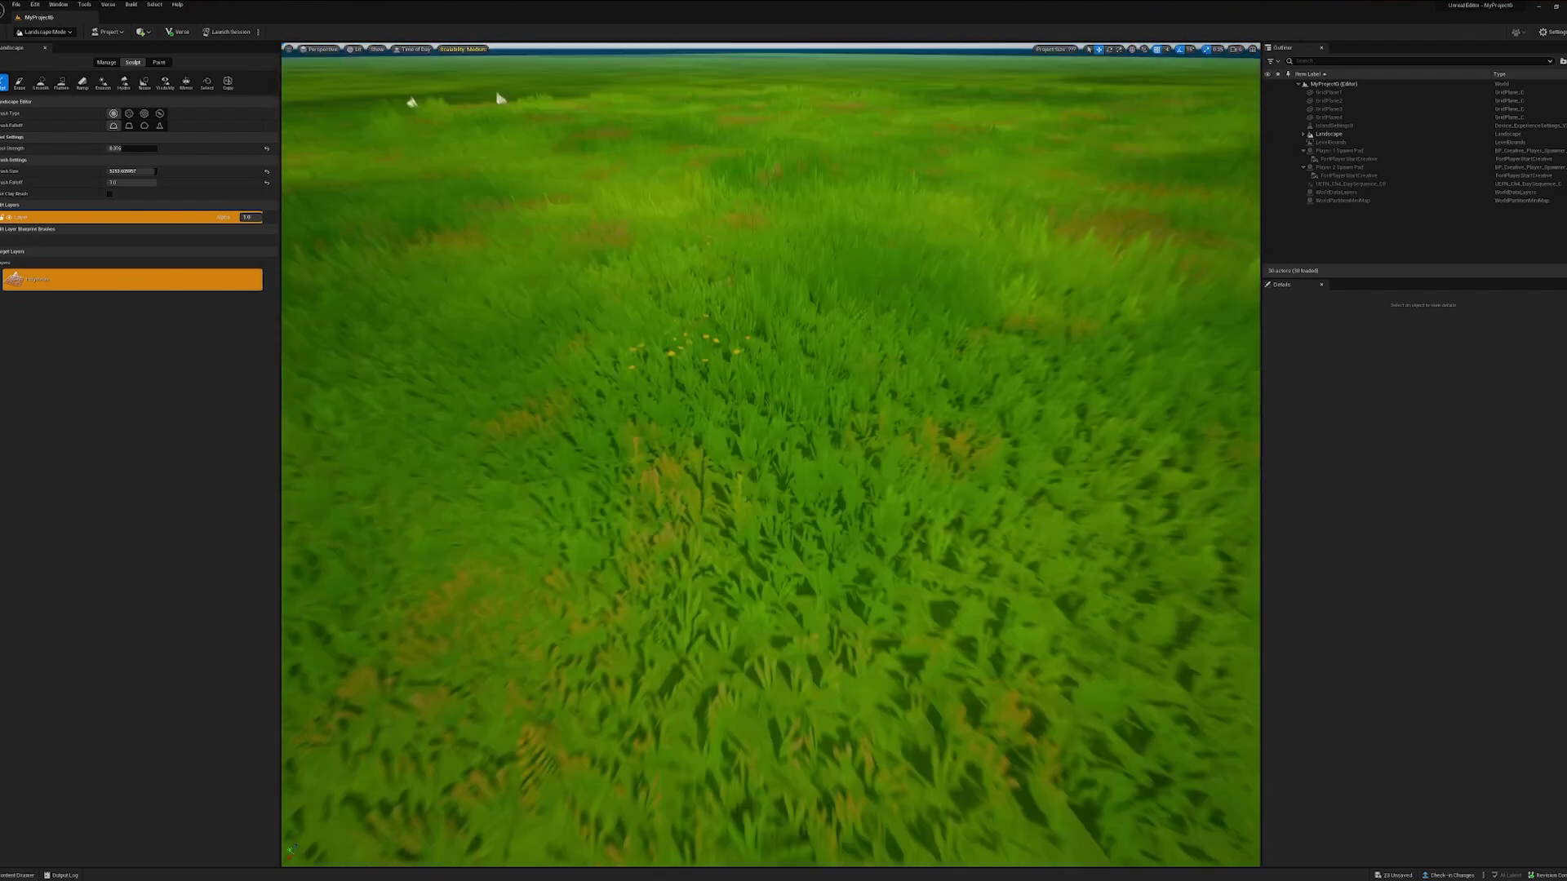
{"action": "mouse_move", "coordinate": [534, 308]}
{"action": "right_mouse_down"}
{"action": "mouse_move", "coordinate": [527, 319]}
{"action": "mouse_move", "coordinate": [596, 315]}
{"action": "mouse_move", "coordinate": [597, 296]}
{"action": "mouse_move", "coordinate": [585, 309]}
{"action": "right_mouse_up"}
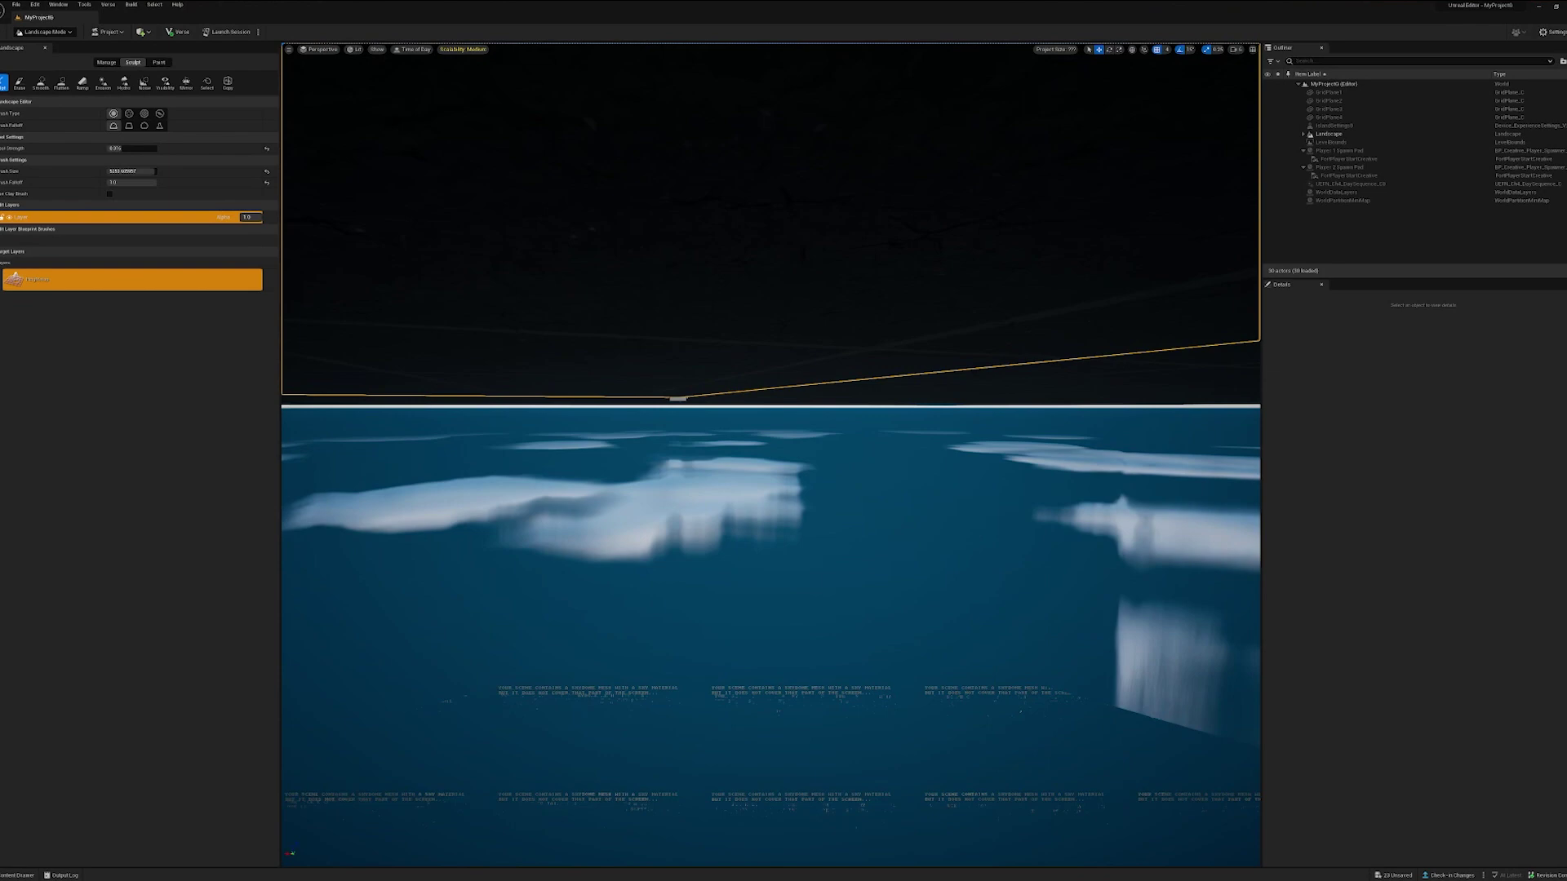
{"action": "right_click_drag", "start_coordinate": [586, 310], "coordinate": [609, 563]}
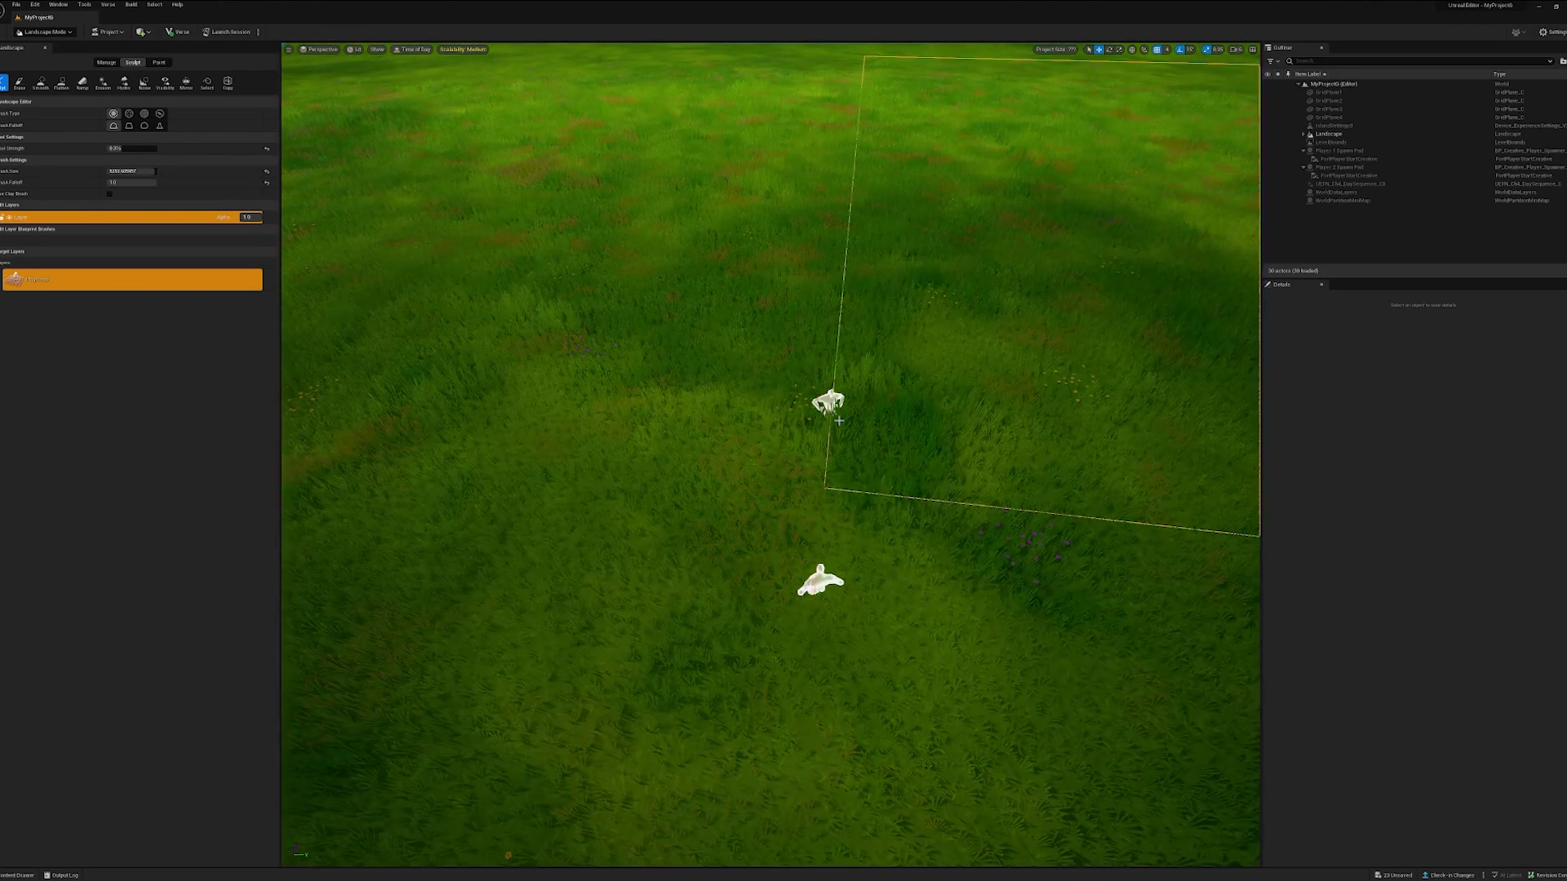
- Switch to Selection Mode and select the Player 2 Spawn Pad
{"action": "left_click", "coordinate": [41, 34]}
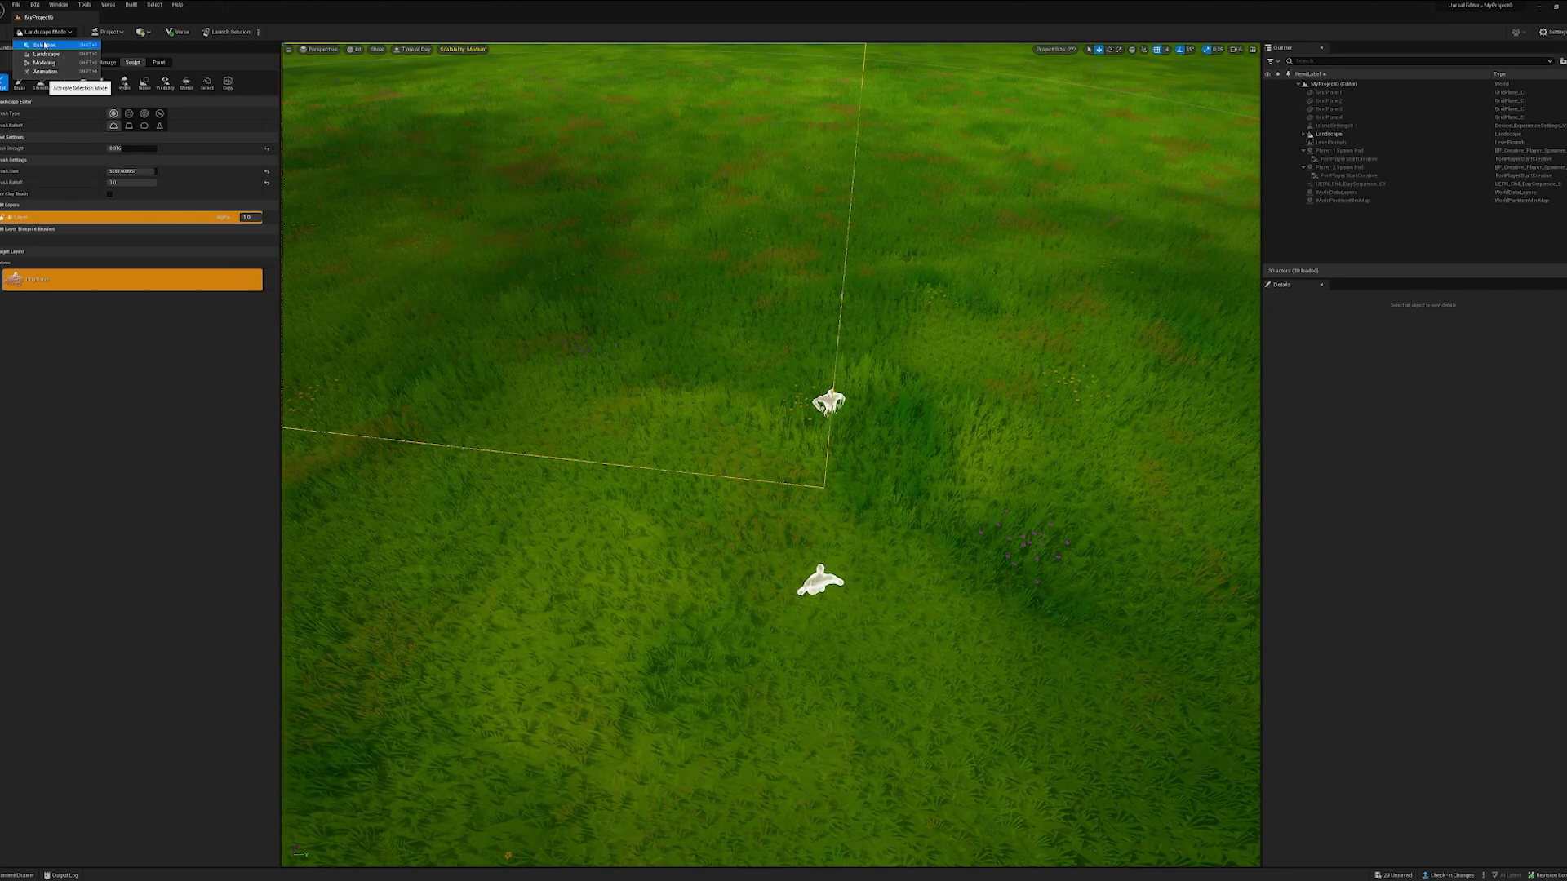
{"action": "left_click", "coordinate": [44, 45]}
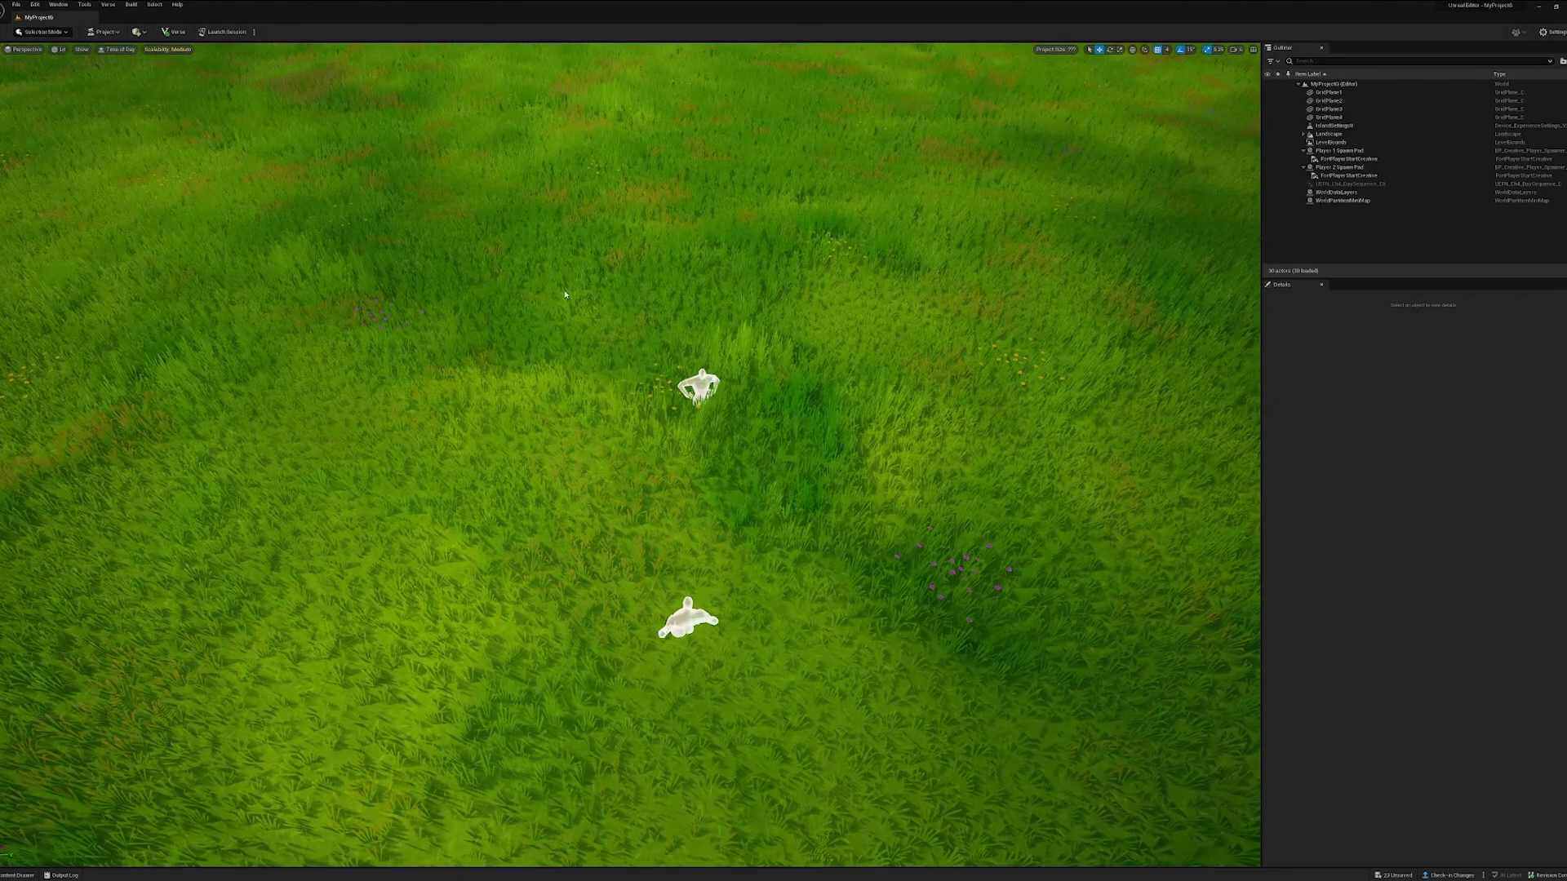
{"action": "left_click", "coordinate": [699, 387]}
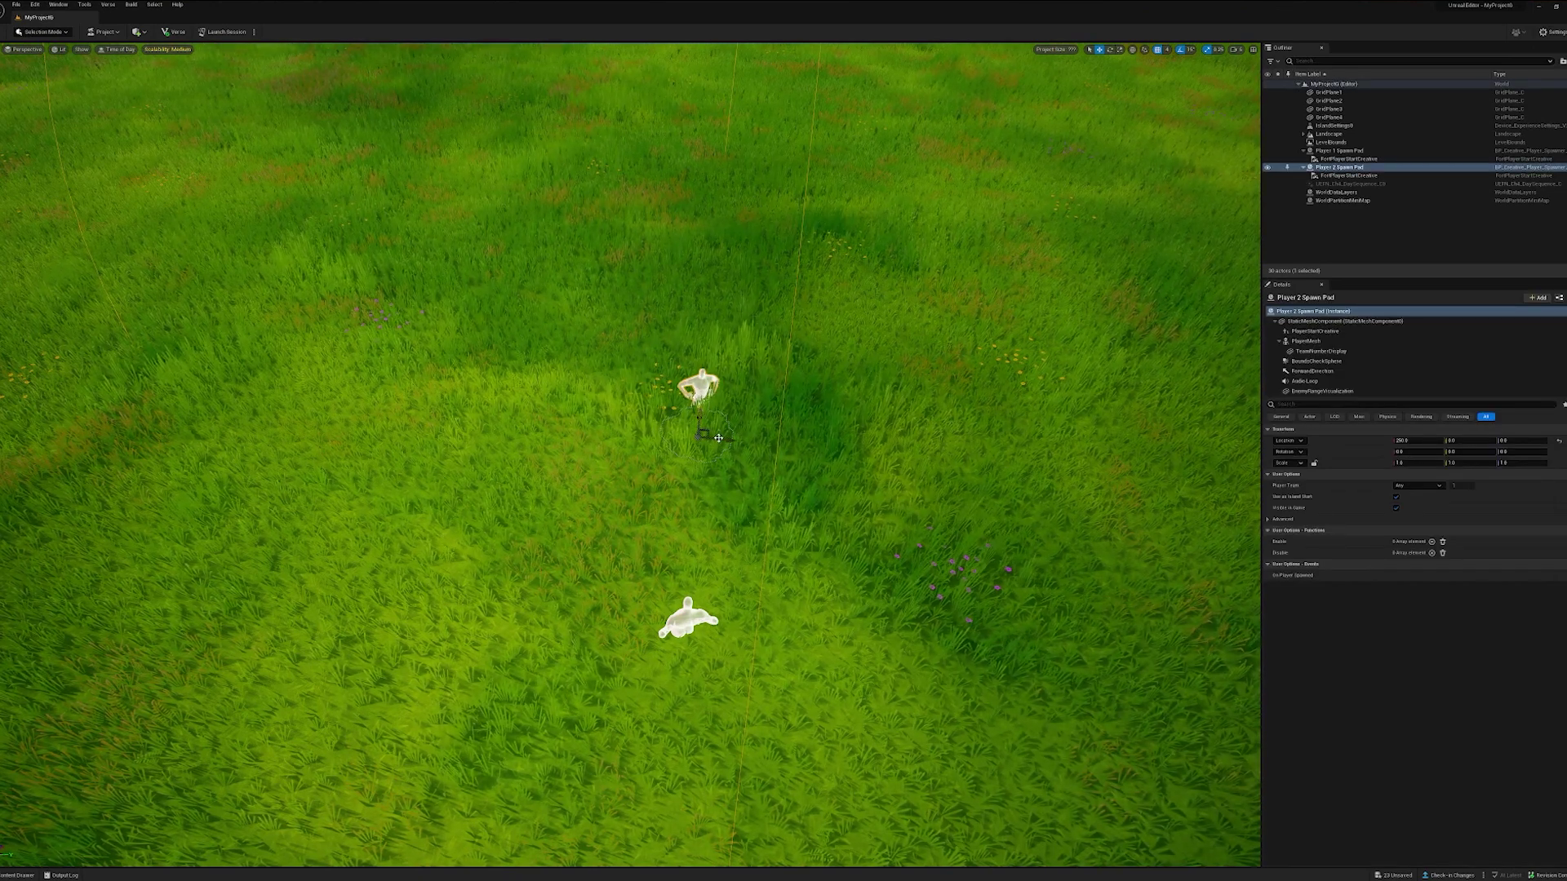
{"action": "right_click_drag", "start_coordinate": [699, 385], "coordinate": [699, 387]}
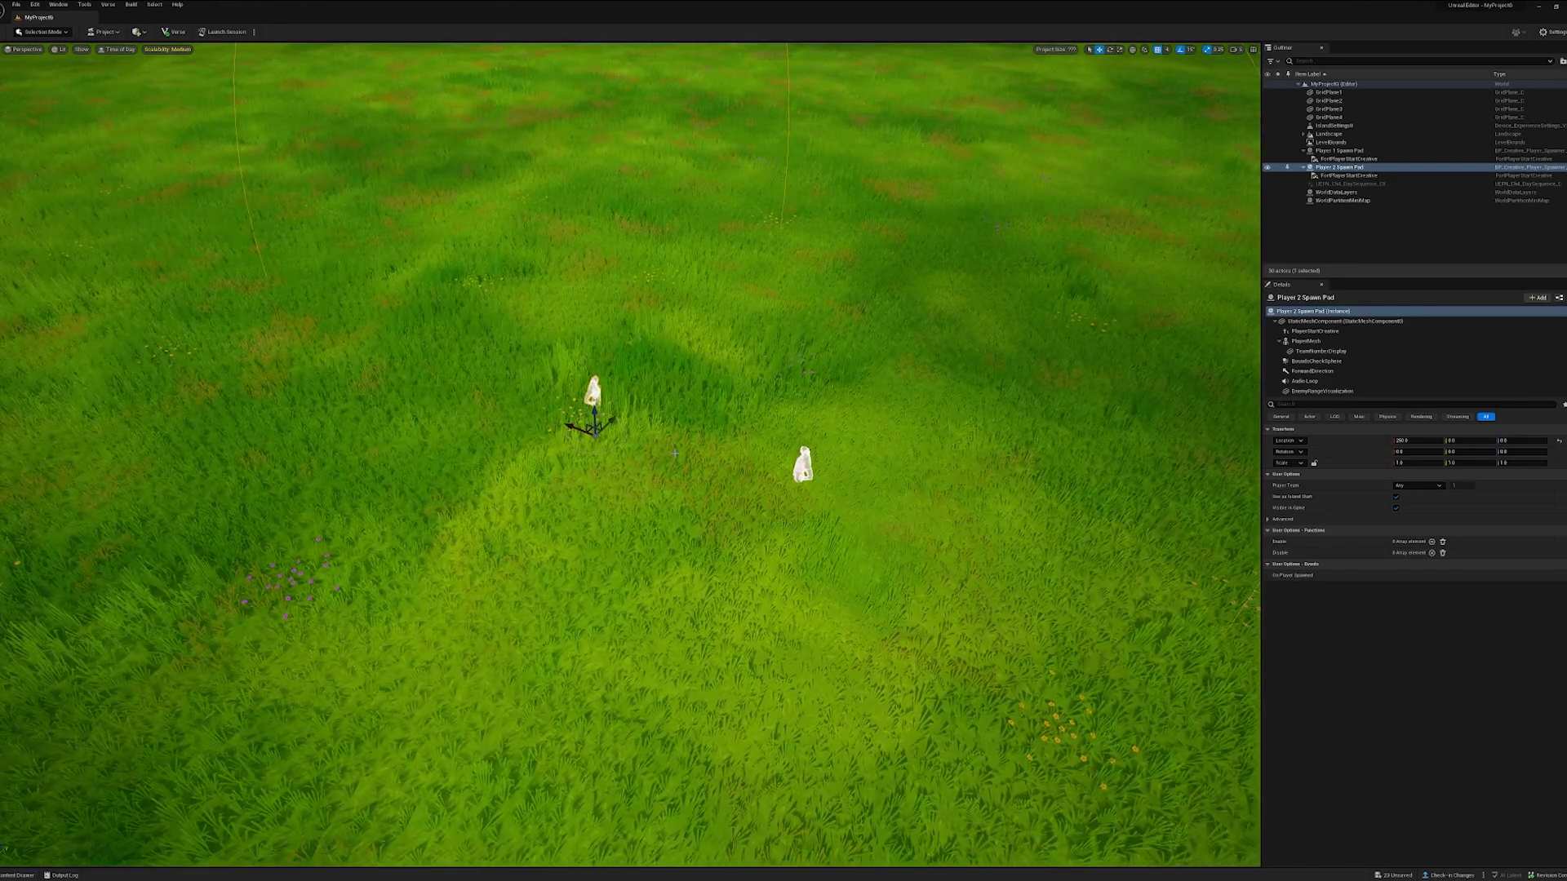
{"action": "right_click_drag", "start_coordinate": [672, 461], "coordinate": [673, 462]}
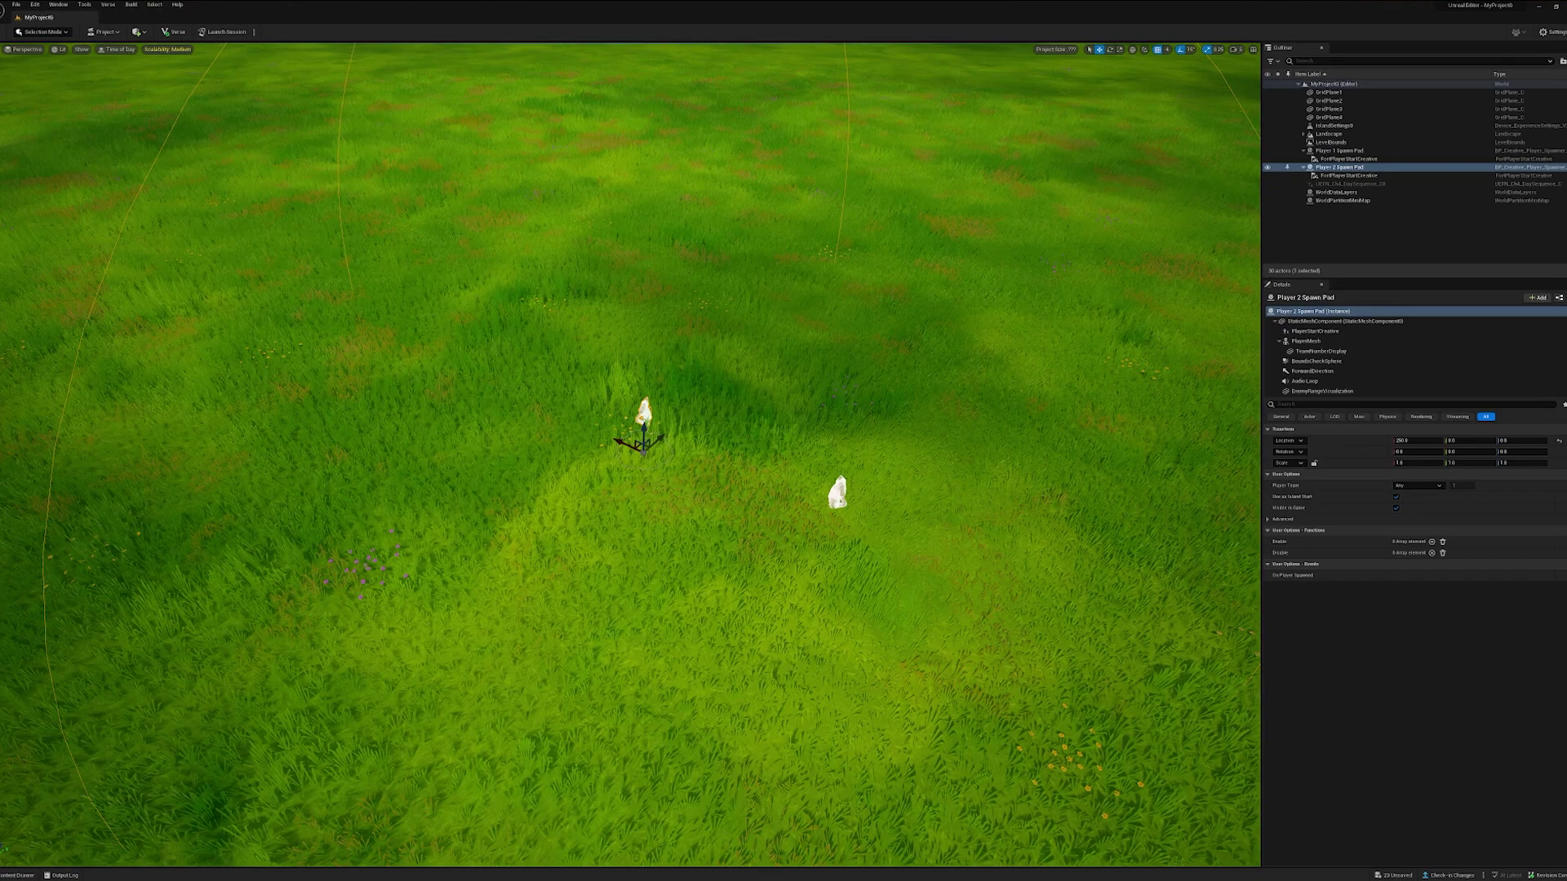
{"action": "right_click_drag", "start_coordinate": [692, 473], "coordinate": [693, 474]}
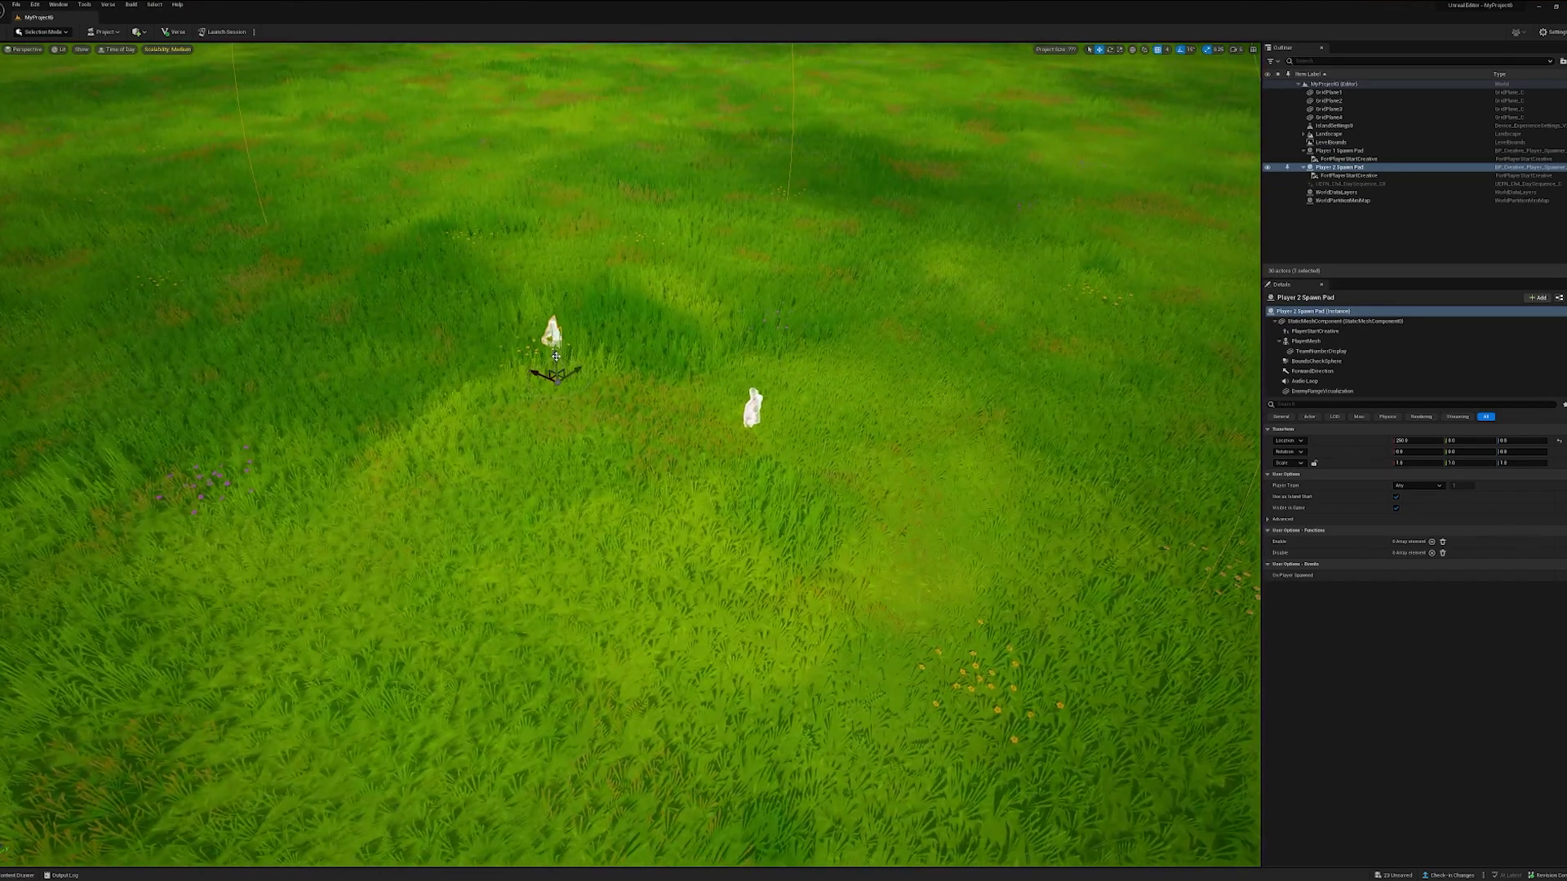
- Raise the Player 2 Spawn Pad and slide it to a new spot on the grass
{"action": "left_click", "coordinate": [367, 490]}
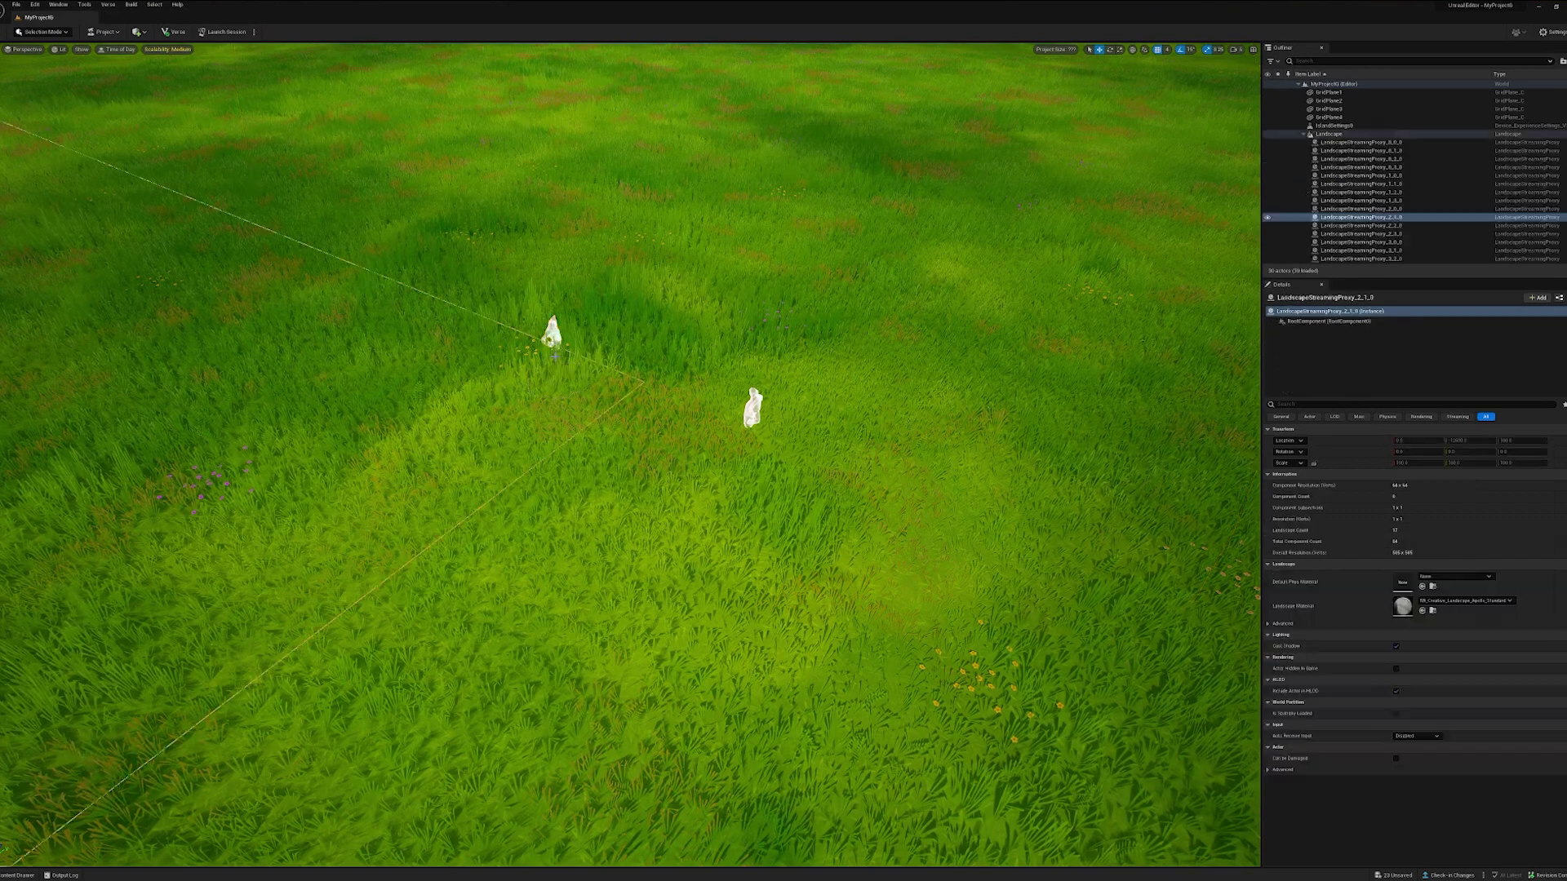
{"action": "left_click", "coordinate": [551, 333]}
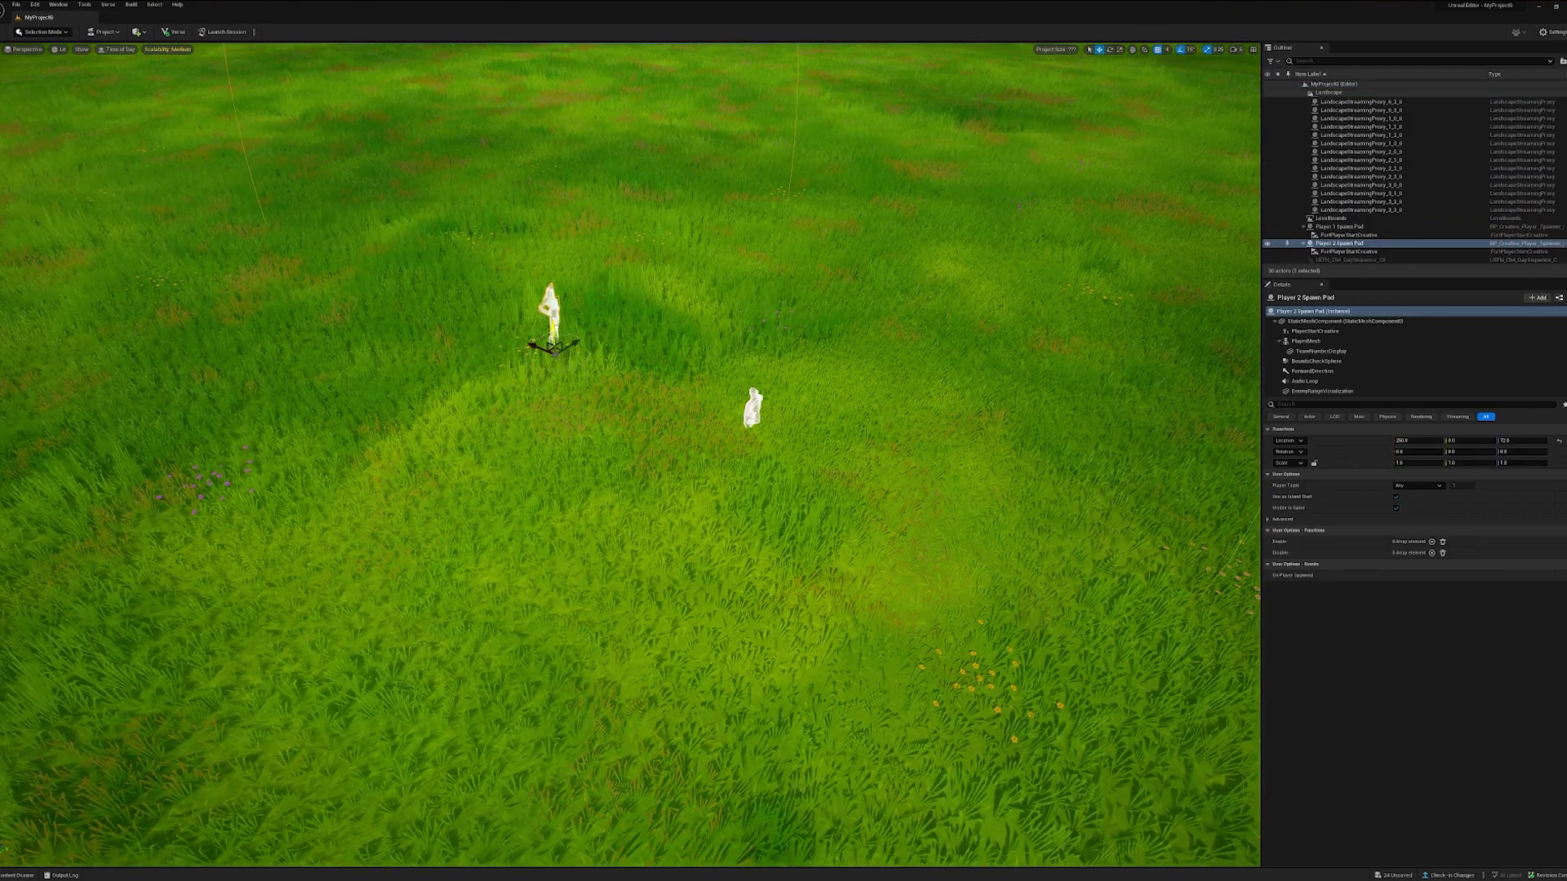
{"action": "left_click_drag", "start_coordinate": [548, 293], "coordinate": [547, 287]}
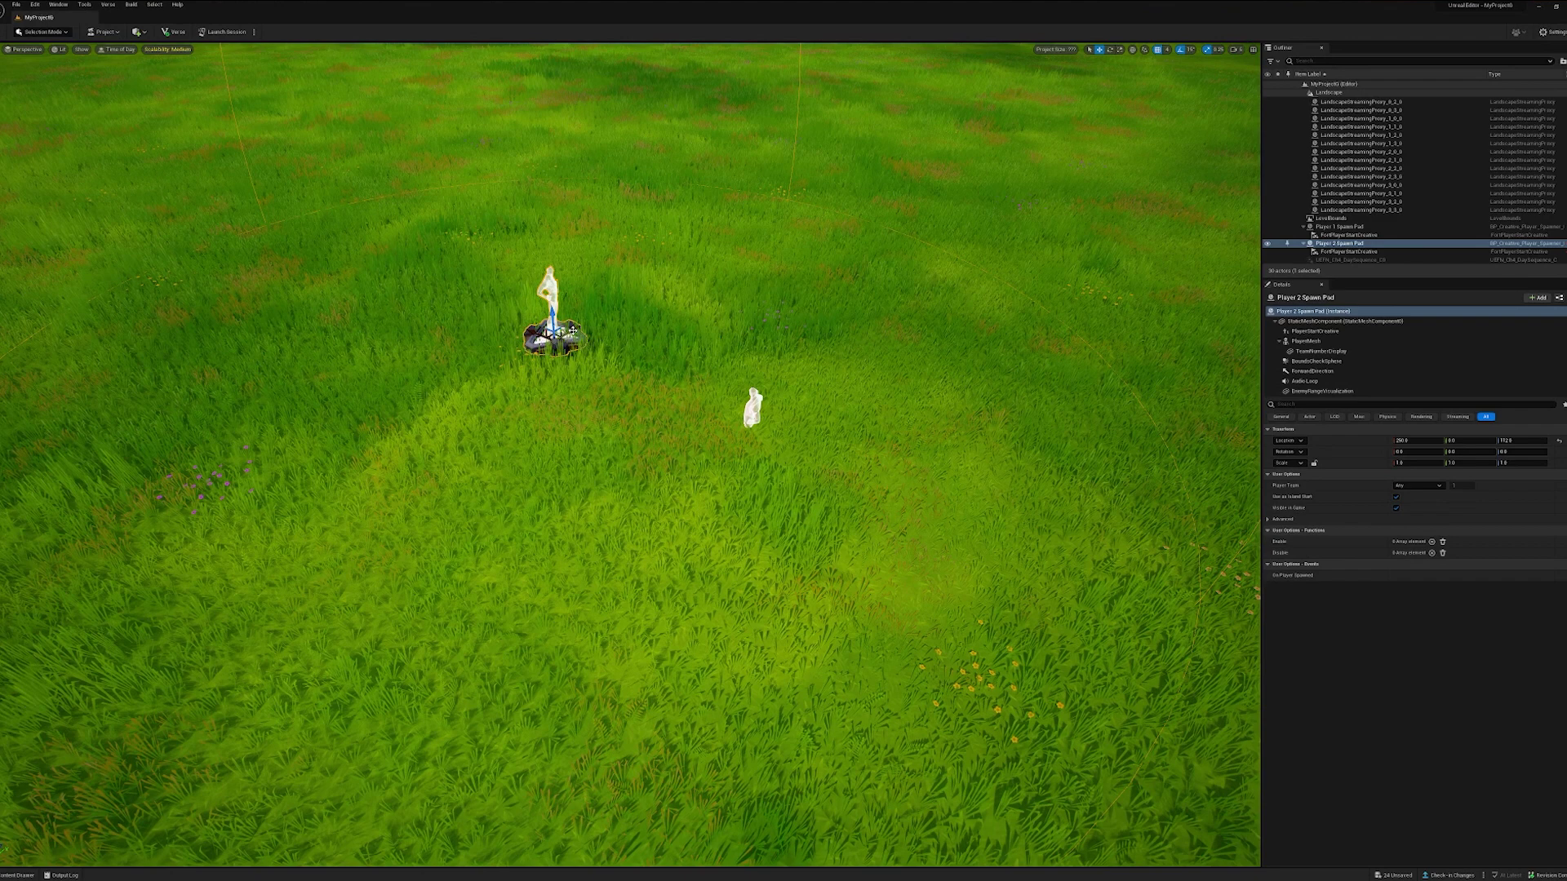
{"action": "mouse_move", "coordinate": [551, 329]}
{"action": "left_mouse_down"}
{"action": "mouse_move", "coordinate": [533, 346]}
{"action": "mouse_move", "coordinate": [549, 334]}
{"action": "mouse_move", "coordinate": [475, 305]}
{"action": "mouse_move", "coordinate": [460, 210]}
{"action": "left_mouse_up"}
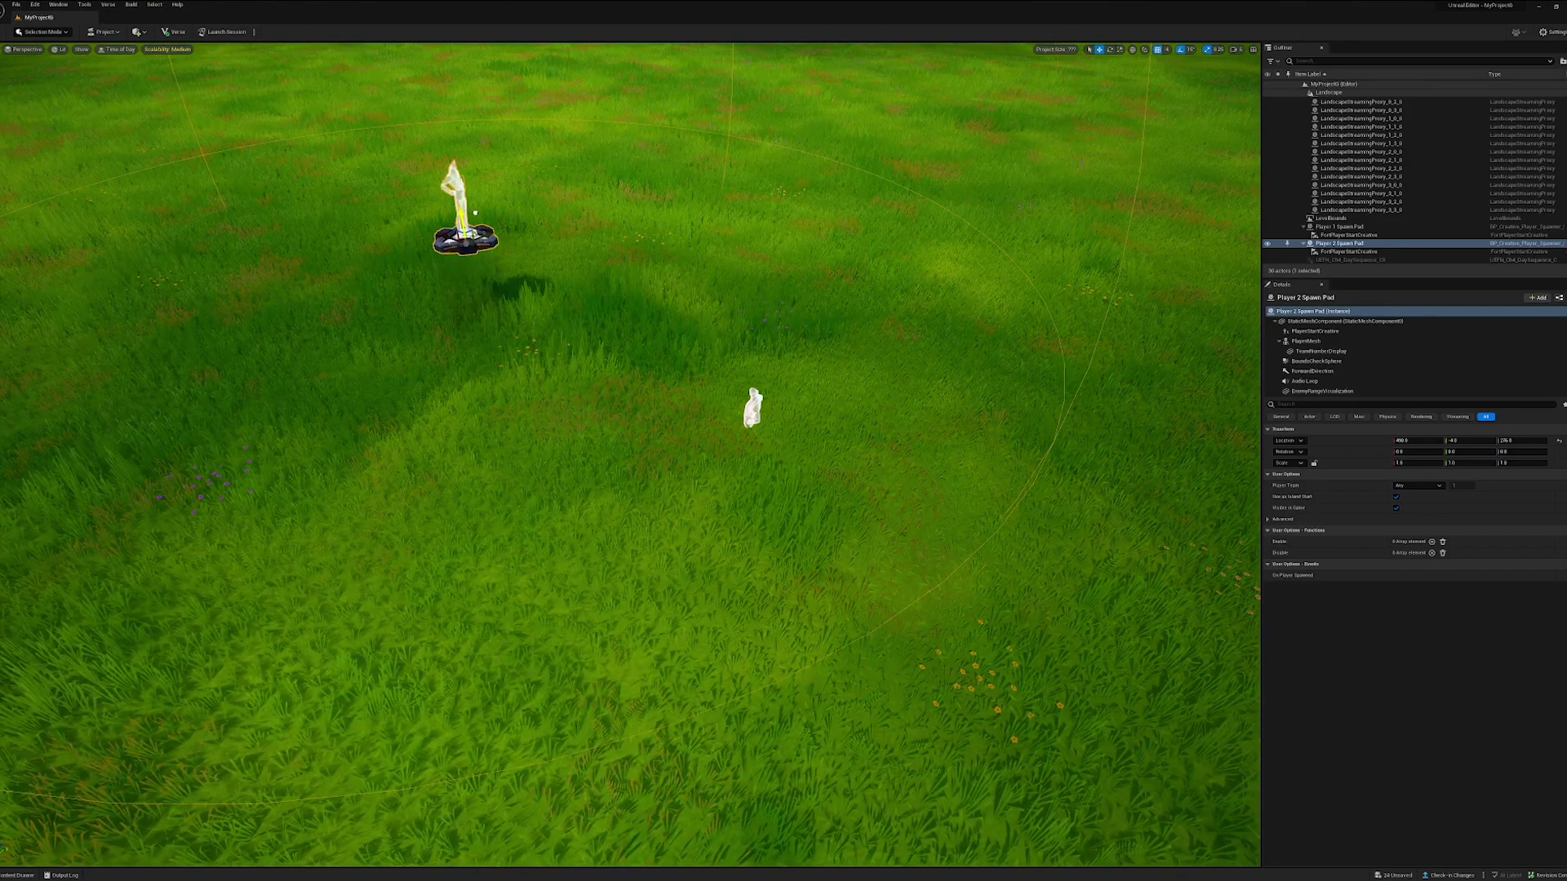
{"action": "right_click_drag", "start_coordinate": [631, 453], "coordinate": [631, 367]}
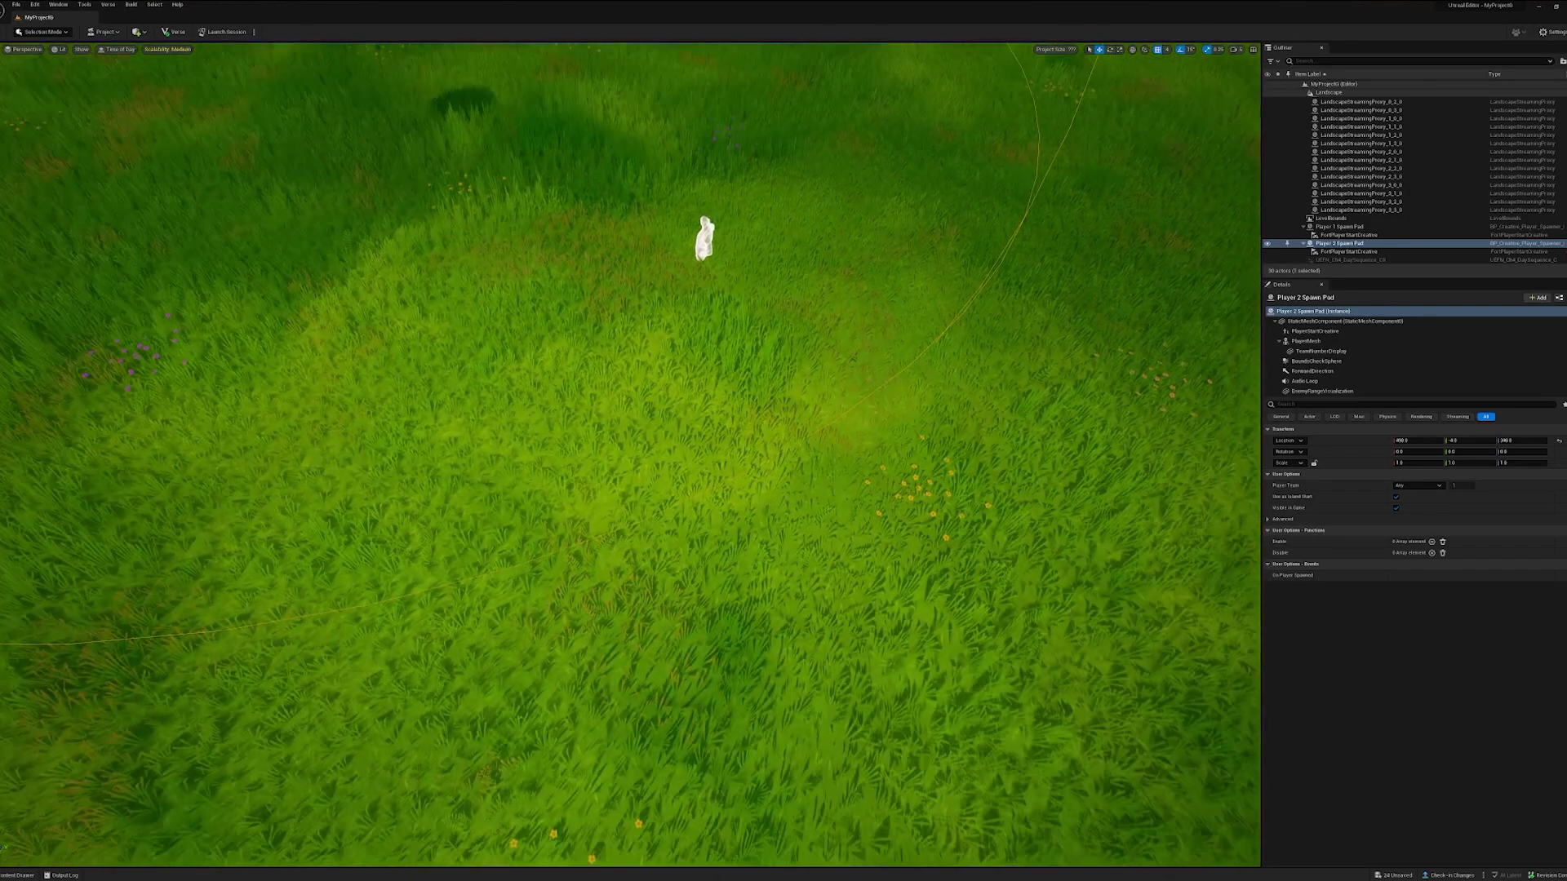
{"action": "scroll", "coordinate": [563, 245], "scroll_direction": "up", "scroll_amount": 2}
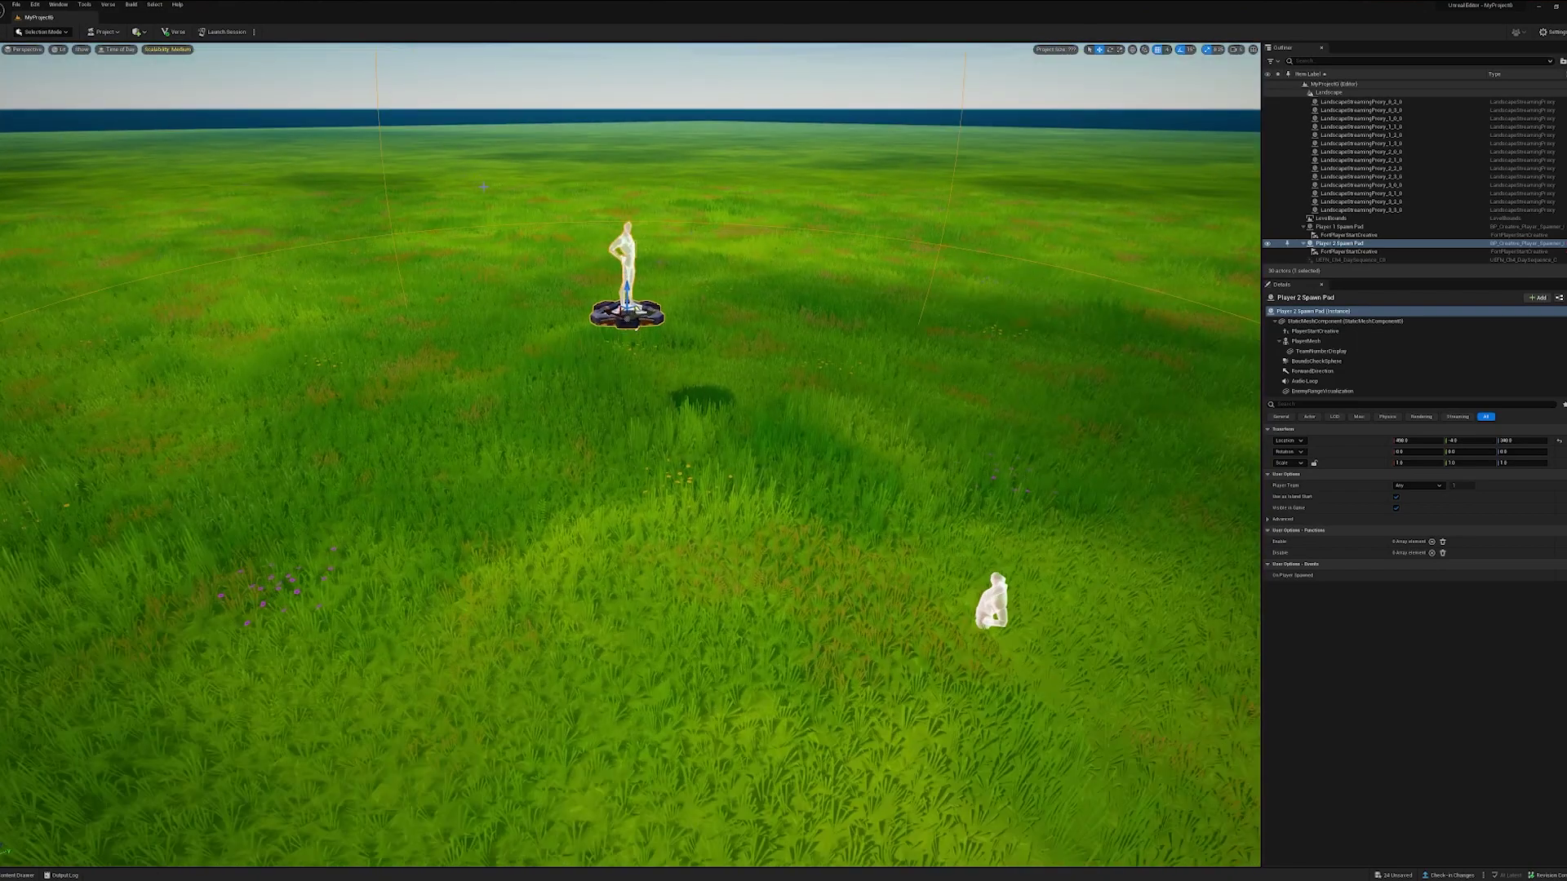
{"action": "scroll", "coordinate": [563, 245], "scroll_direction": "up", "scroll_amount": 4}
{"action": "scroll", "coordinate": [563, 245], "scroll_direction": "down", "scroll_amount": 2}
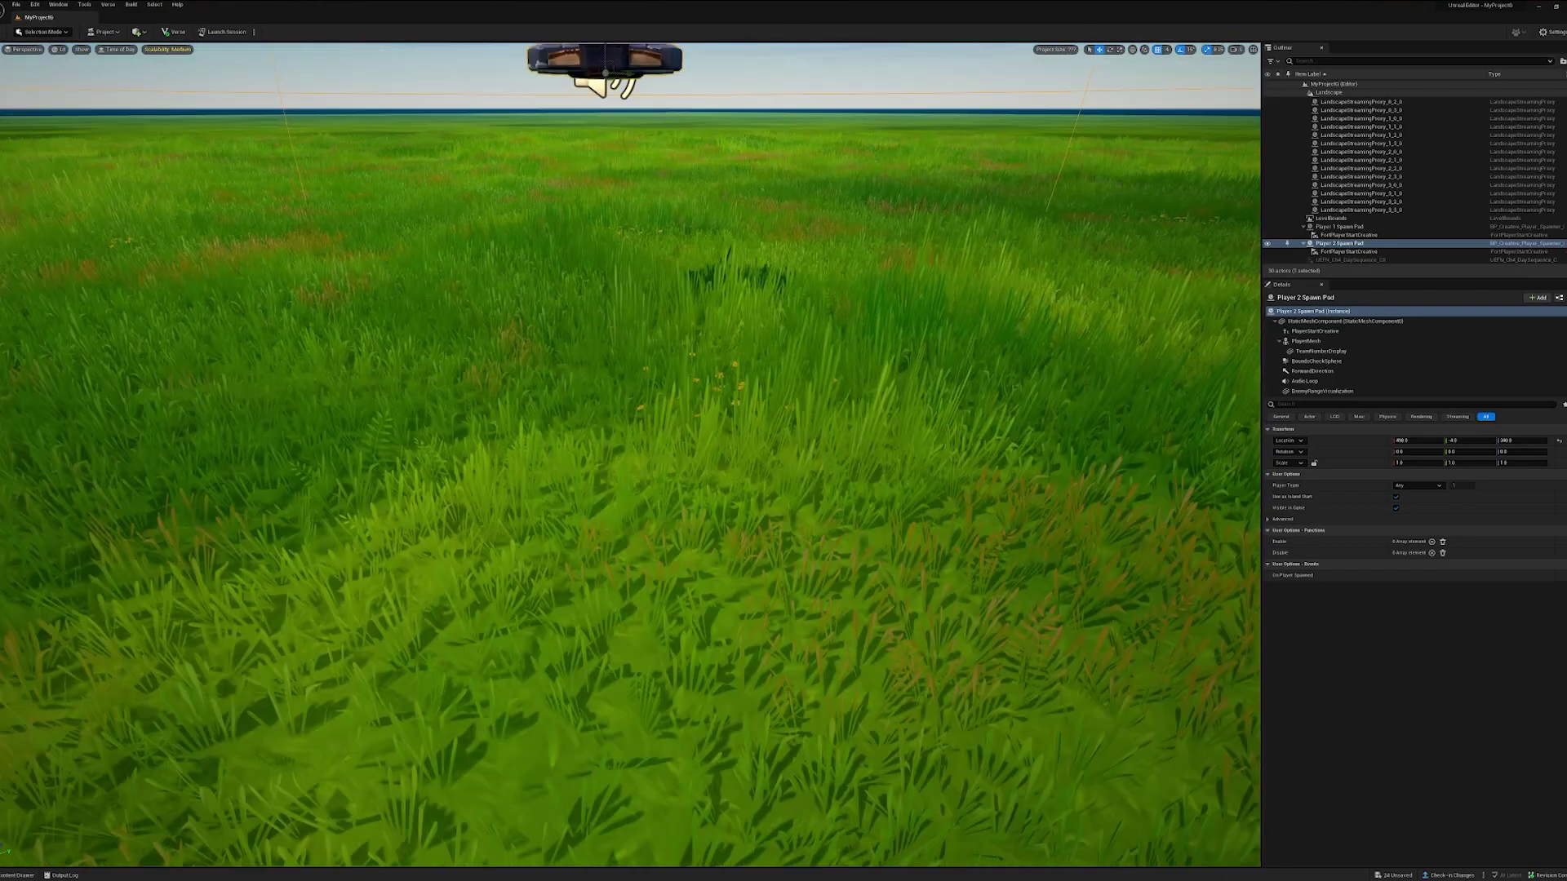
{"action": "scroll", "coordinate": [563, 246], "scroll_direction": "down", "scroll_amount": 2}
{"action": "scroll", "coordinate": [563, 246], "scroll_direction": "down", "scroll_amount": 3}
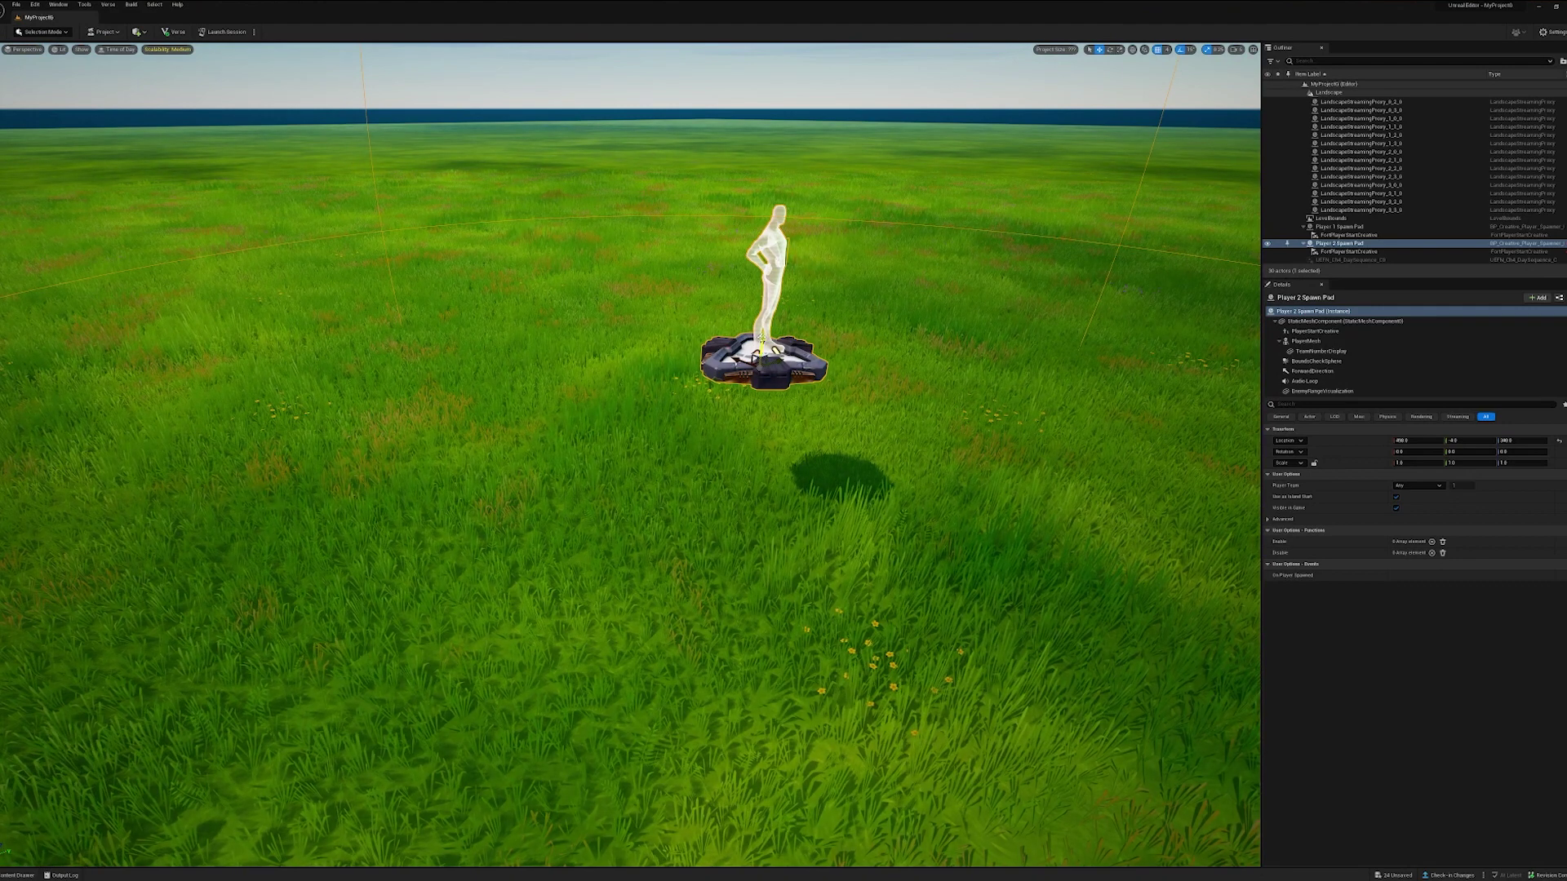
{"action": "mouse_move", "coordinate": [761, 334]}
{"action": "left_mouse_down"}
{"action": "mouse_move", "coordinate": [766, 308]}
{"action": "mouse_move", "coordinate": [776, 337]}
{"action": "left_mouse_up"}
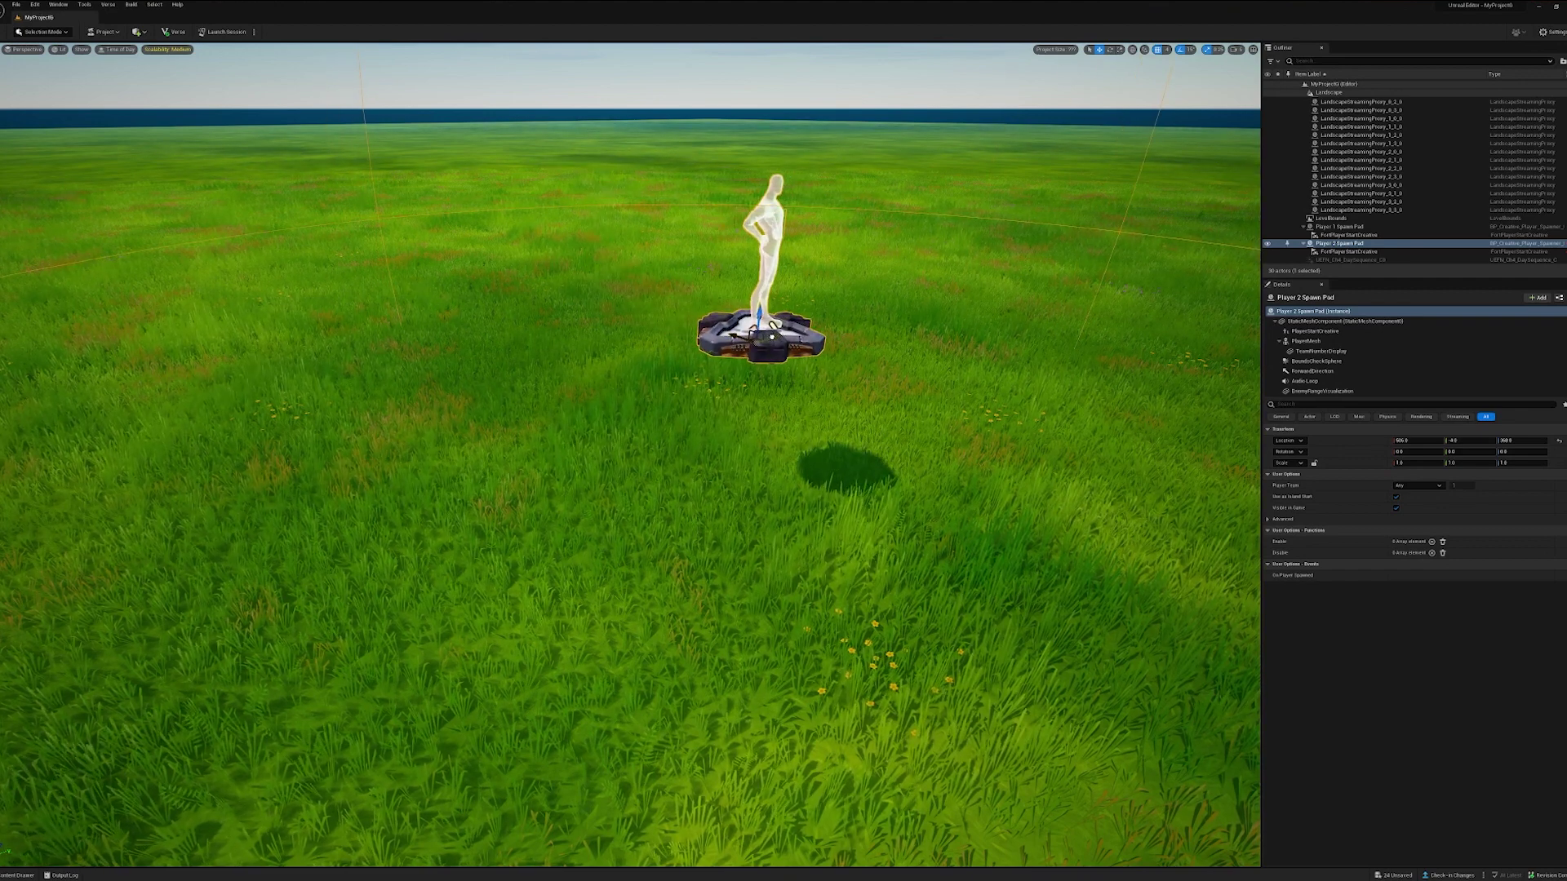
{"action": "mouse_move", "coordinate": [761, 330]}
{"action": "left_mouse_down"}
{"action": "mouse_move", "coordinate": [809, 327]}
{"action": "mouse_move", "coordinate": [776, 500]}
{"action": "left_mouse_up"}
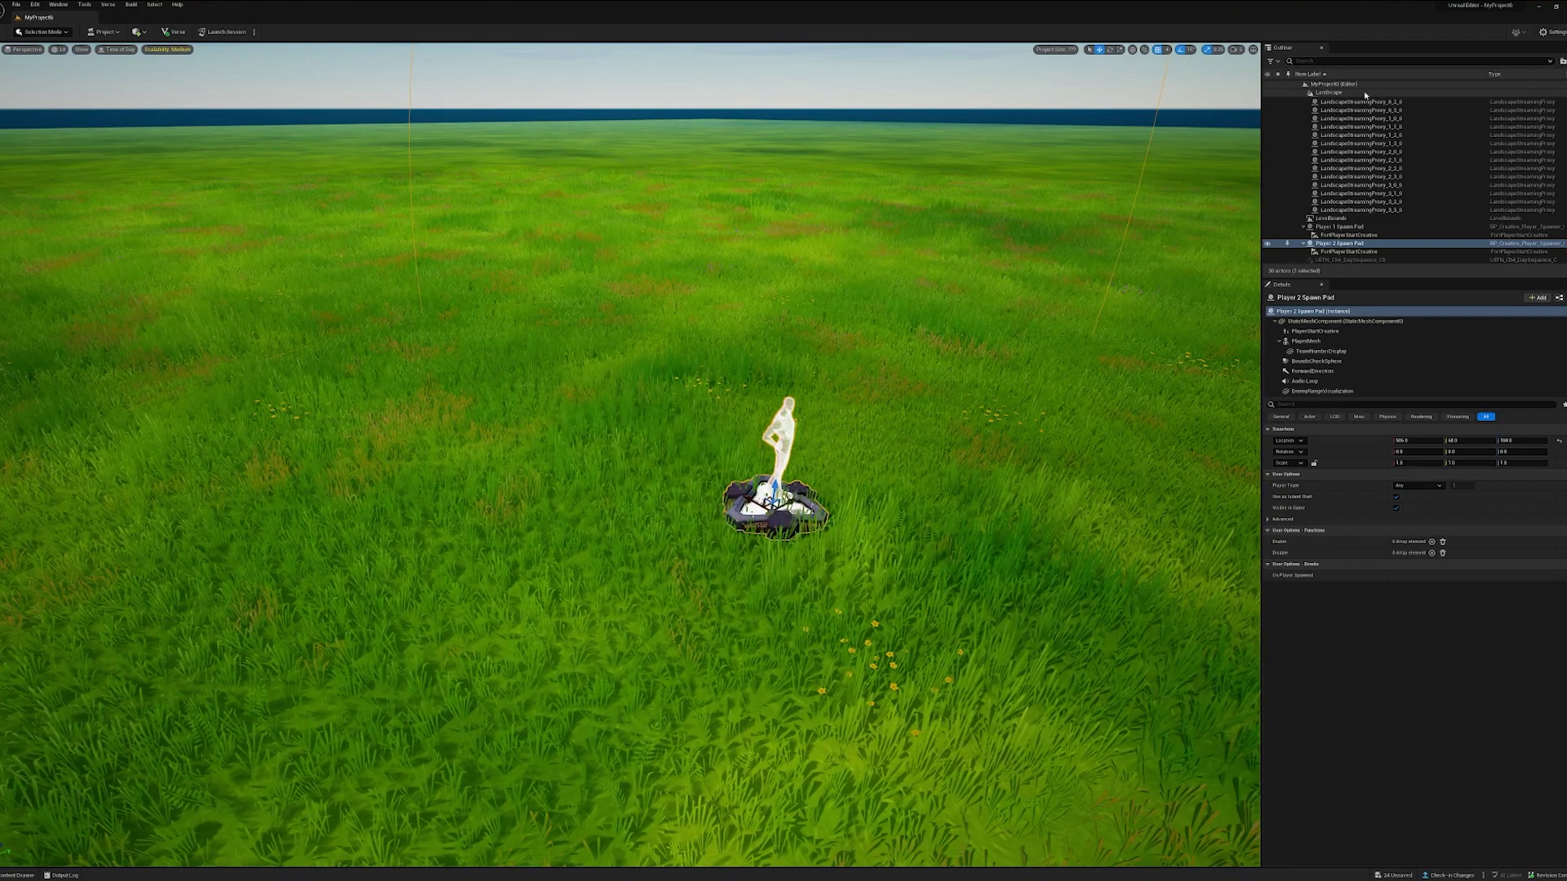
{"action": "scroll", "coordinate": [876, 426], "scroll_direction": "down", "scroll_amount": 1}
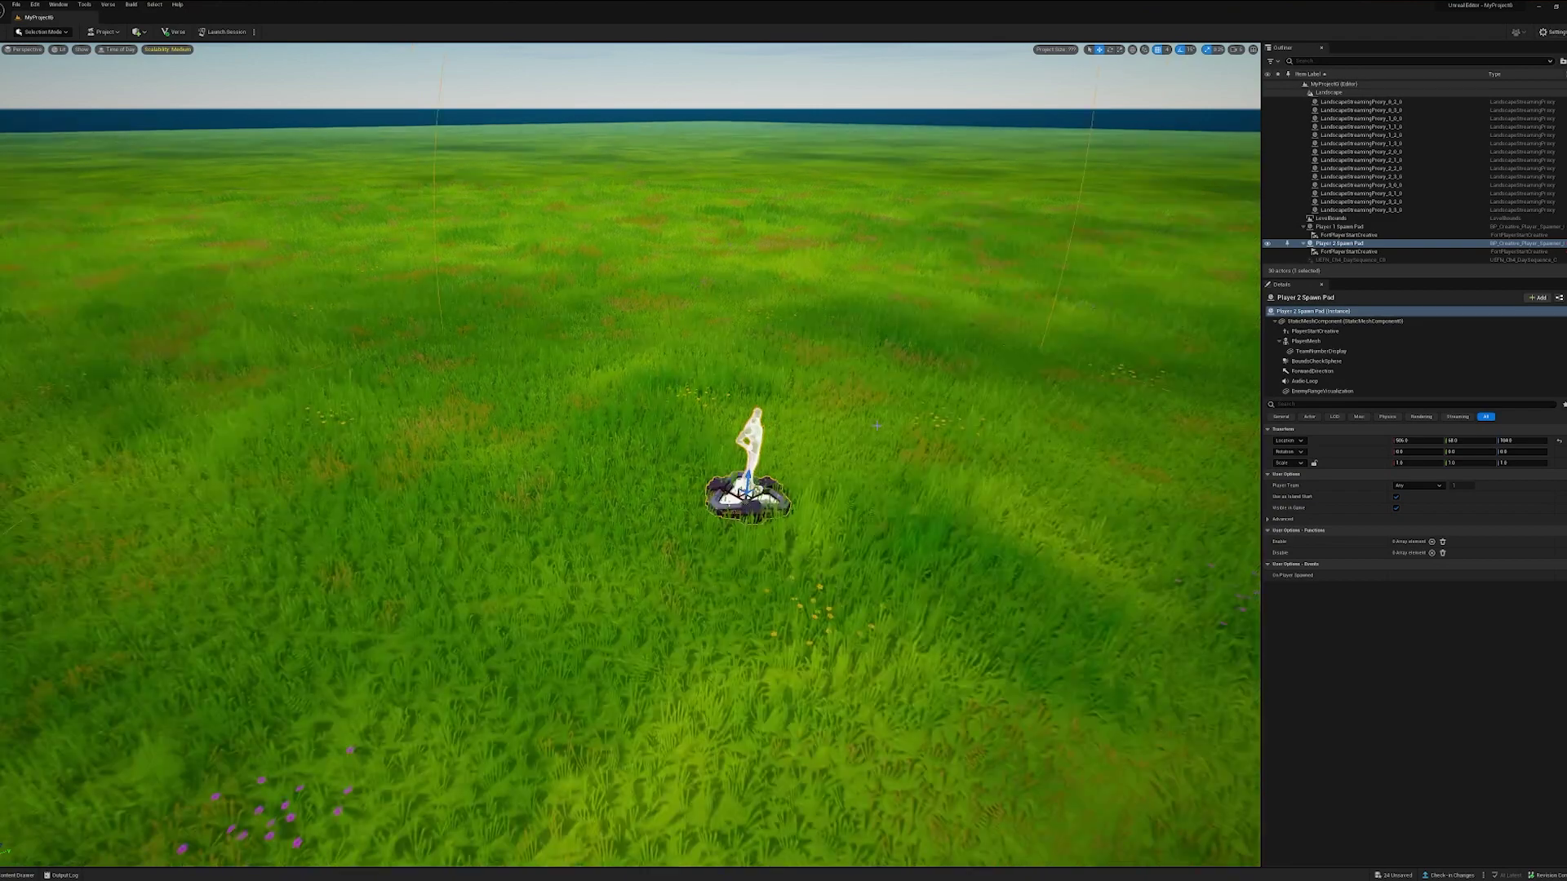
{"action": "scroll", "coordinate": [876, 426], "scroll_direction": "down", "scroll_amount": 3}
{"action": "scroll", "coordinate": [875, 427], "scroll_direction": "down", "scroll_amount": 2}
{"action": "scroll", "coordinate": [874, 426], "scroll_direction": "down", "scroll_amount": 2}
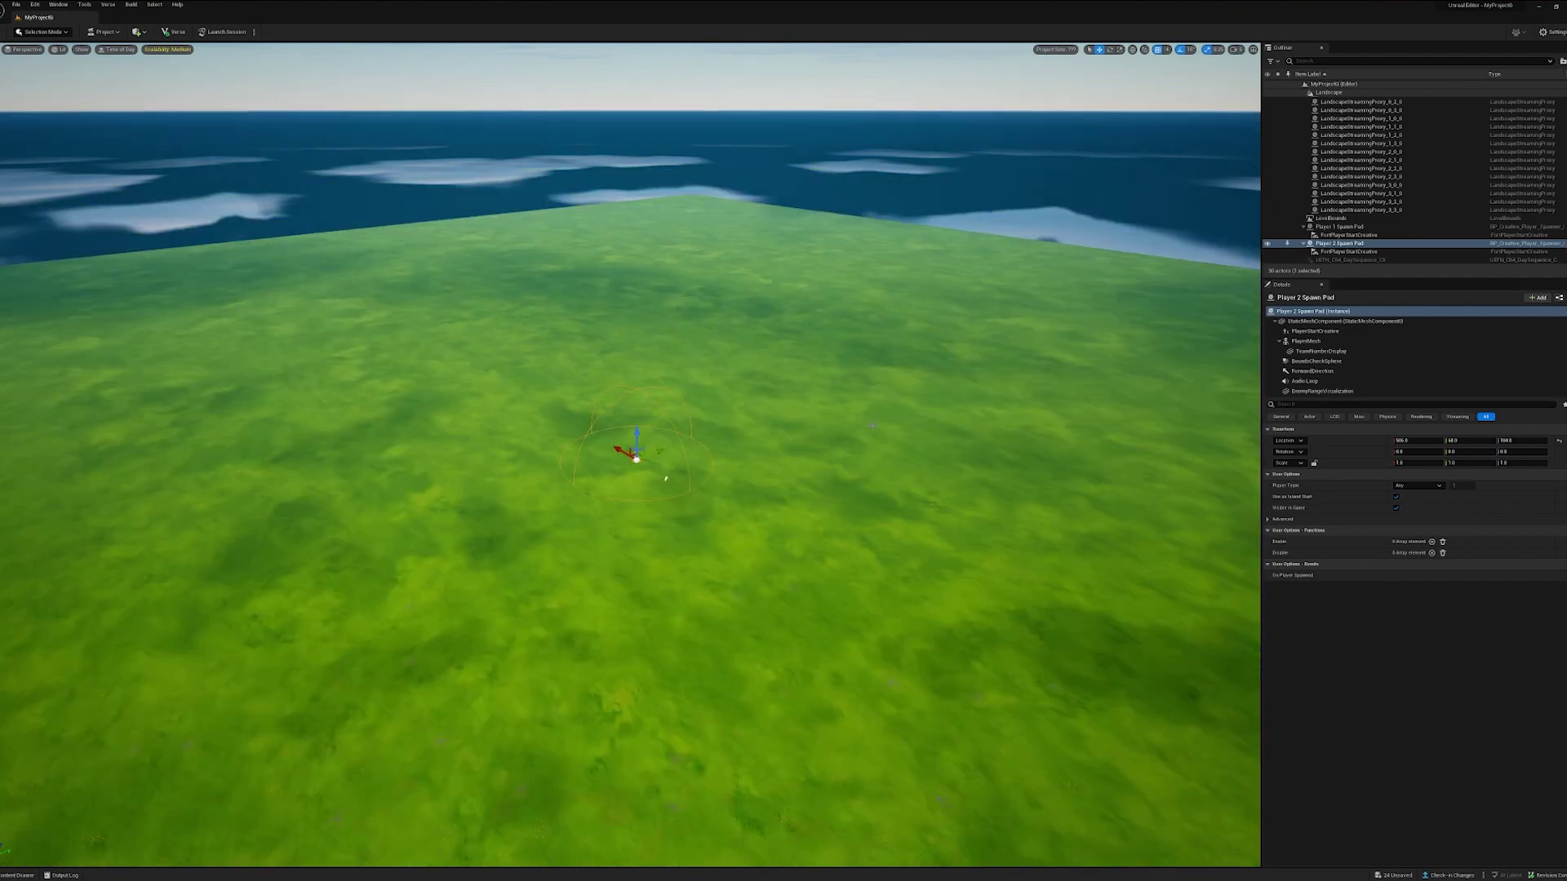
{"action": "scroll", "coordinate": [875, 426], "scroll_direction": "down", "scroll_amount": 1}
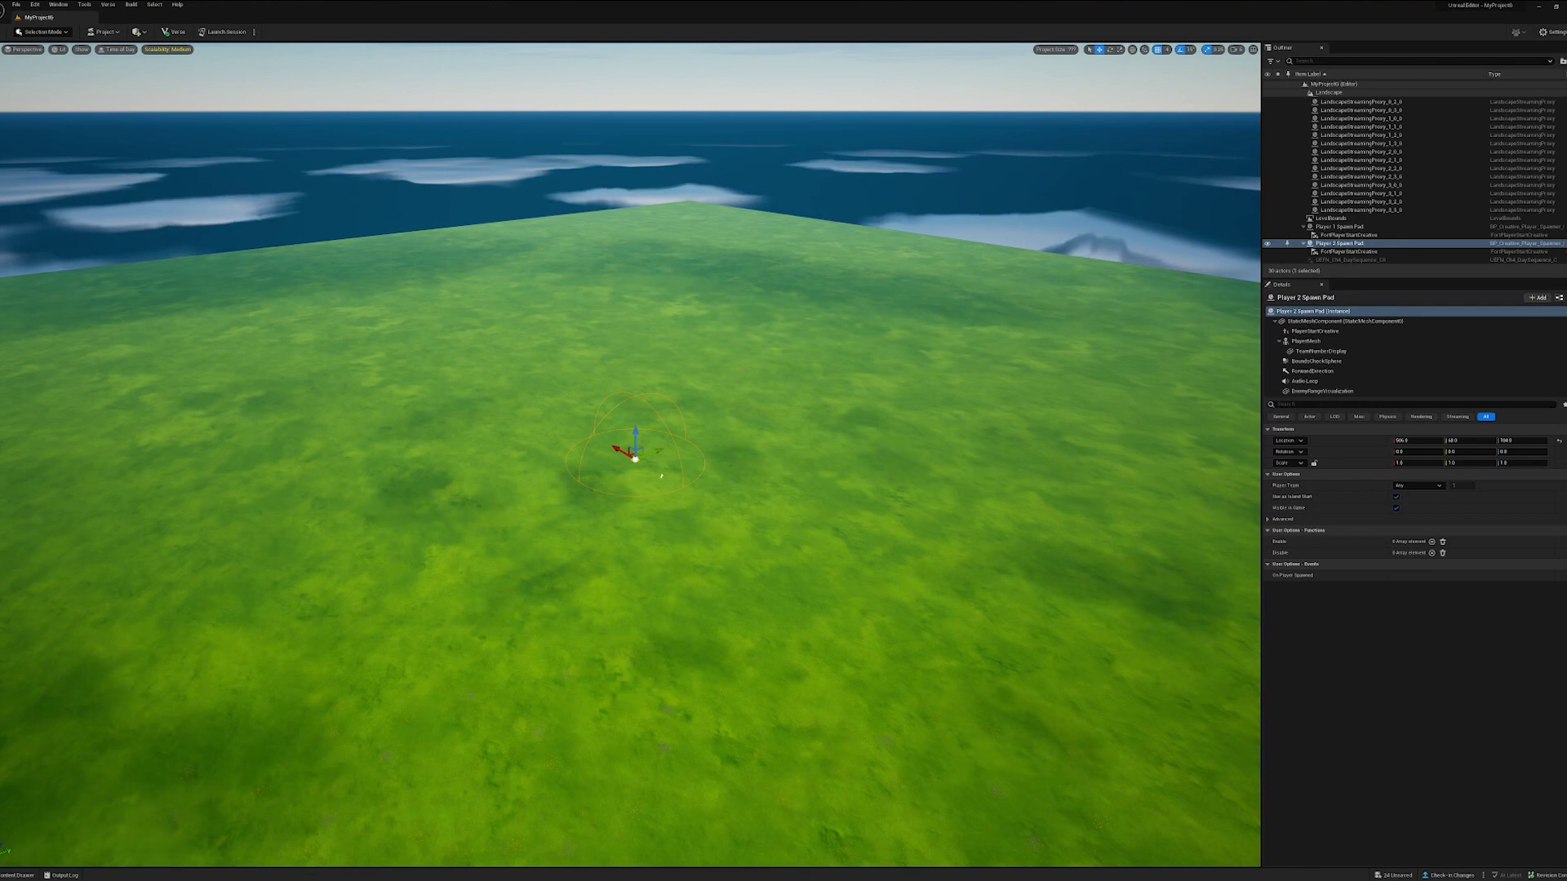
- Change the quality level in Engine Scalability Settings
{"action": "left_click", "coordinate": [1552, 33]}
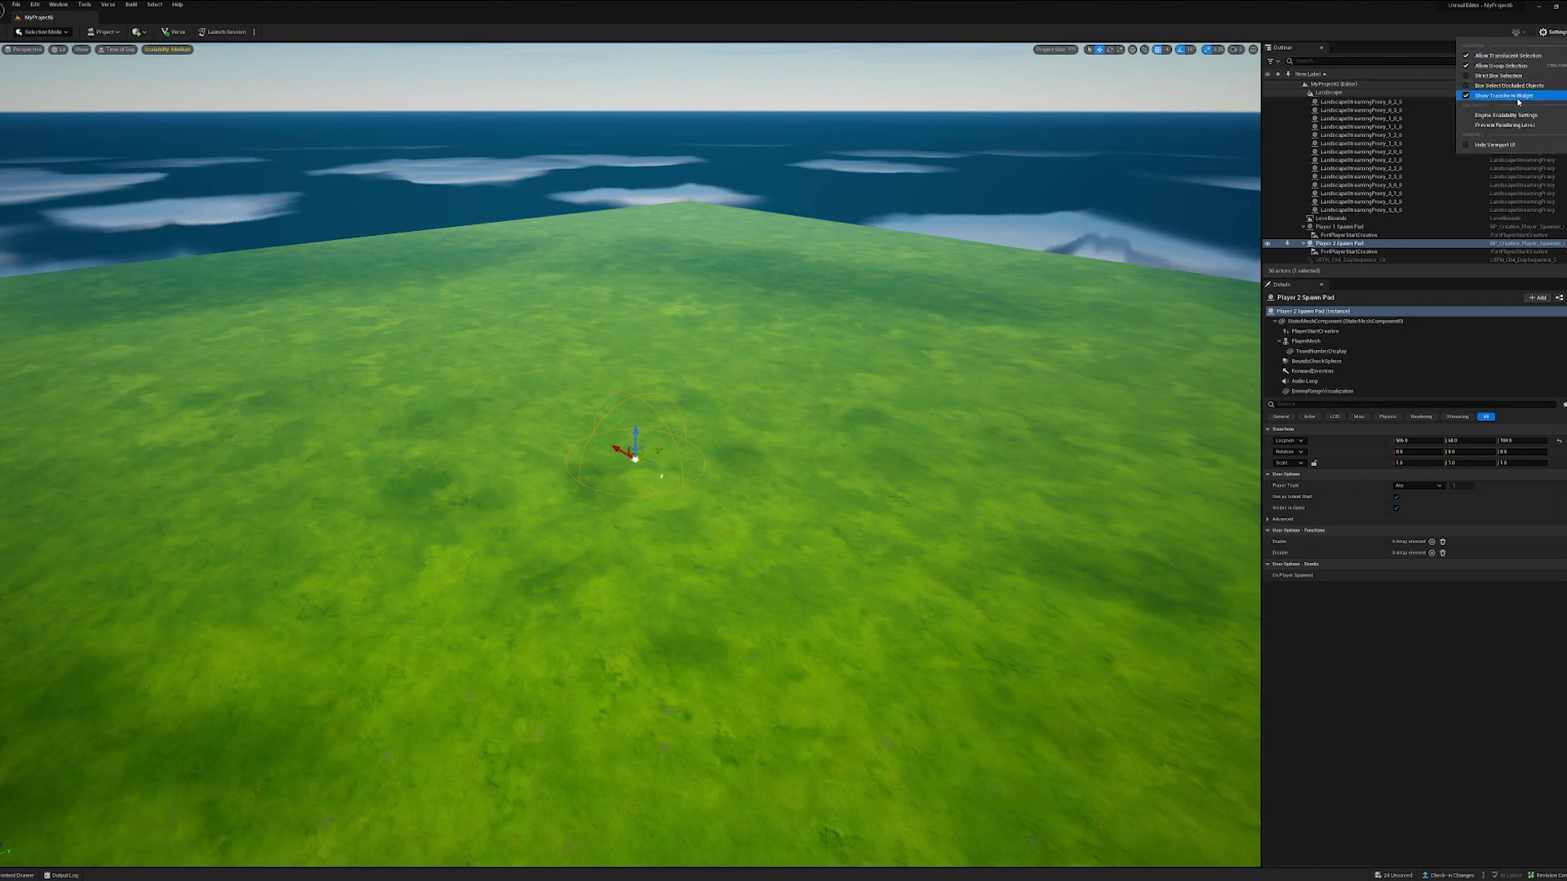
{"action": "mouse_move", "coordinate": [1509, 116]}
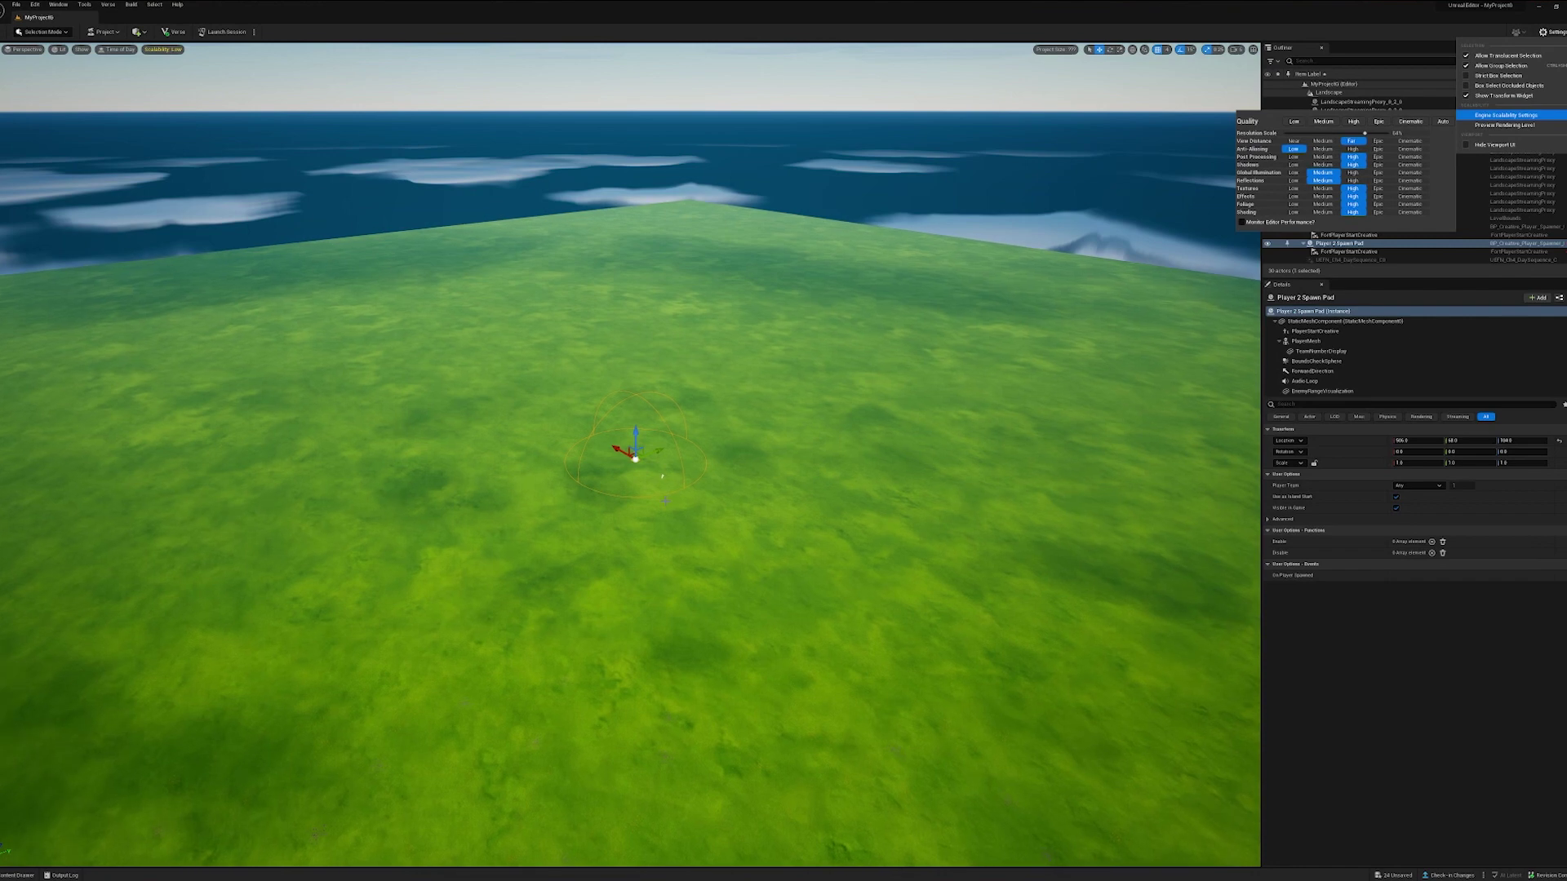
{"action": "left_click", "coordinate": [663, 476]}
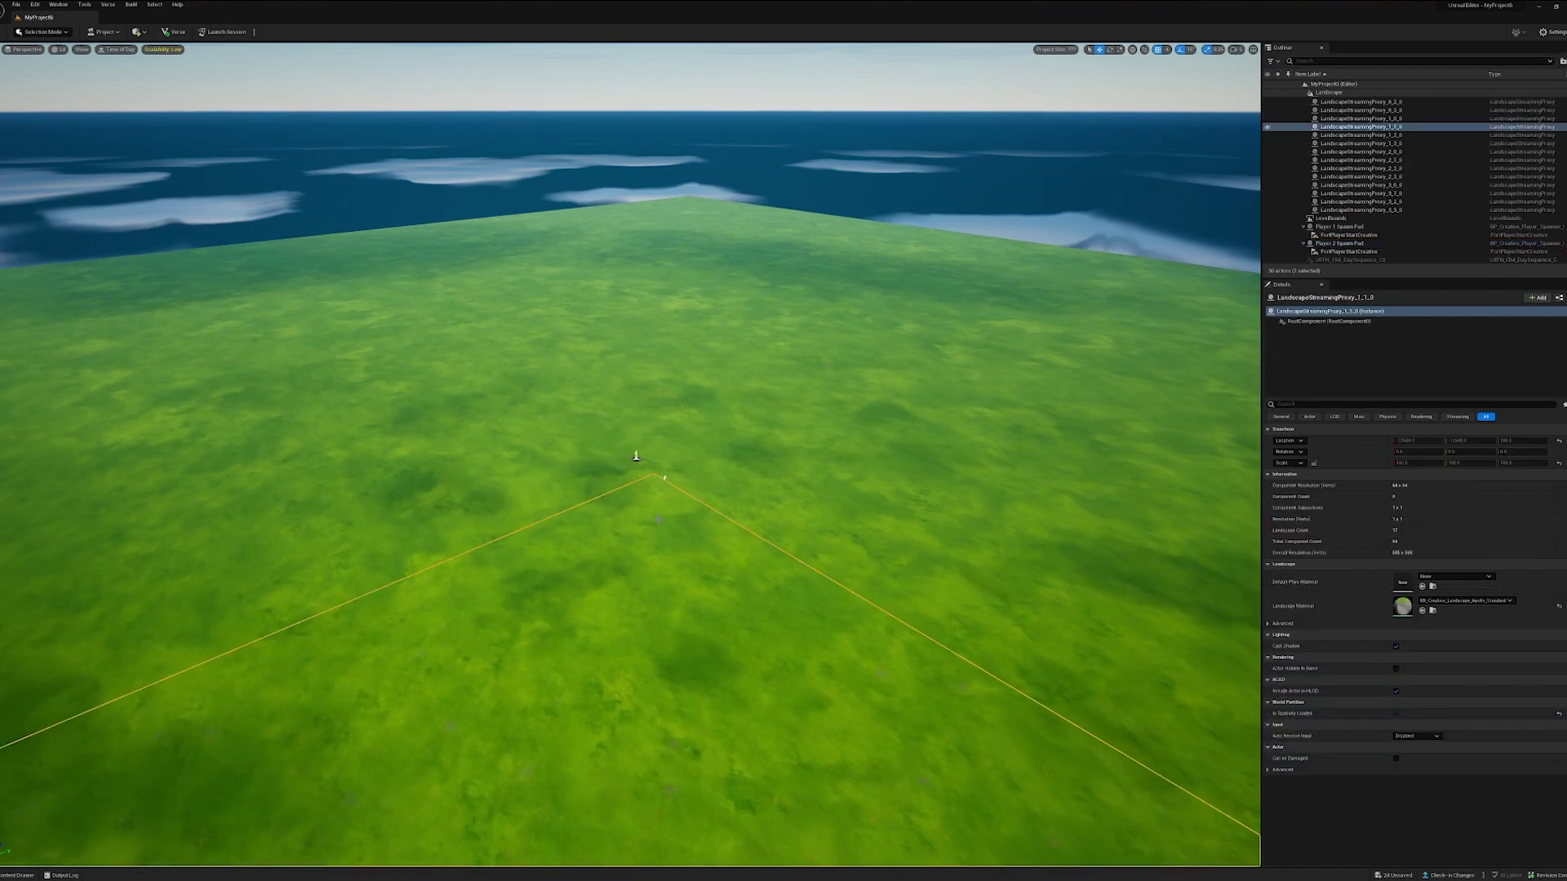
{"action": "scroll", "coordinate": [674, 484], "scroll_direction": "up", "scroll_amount": 3}
{"action": "scroll", "coordinate": [711, 500], "scroll_direction": "up", "scroll_amount": 3}
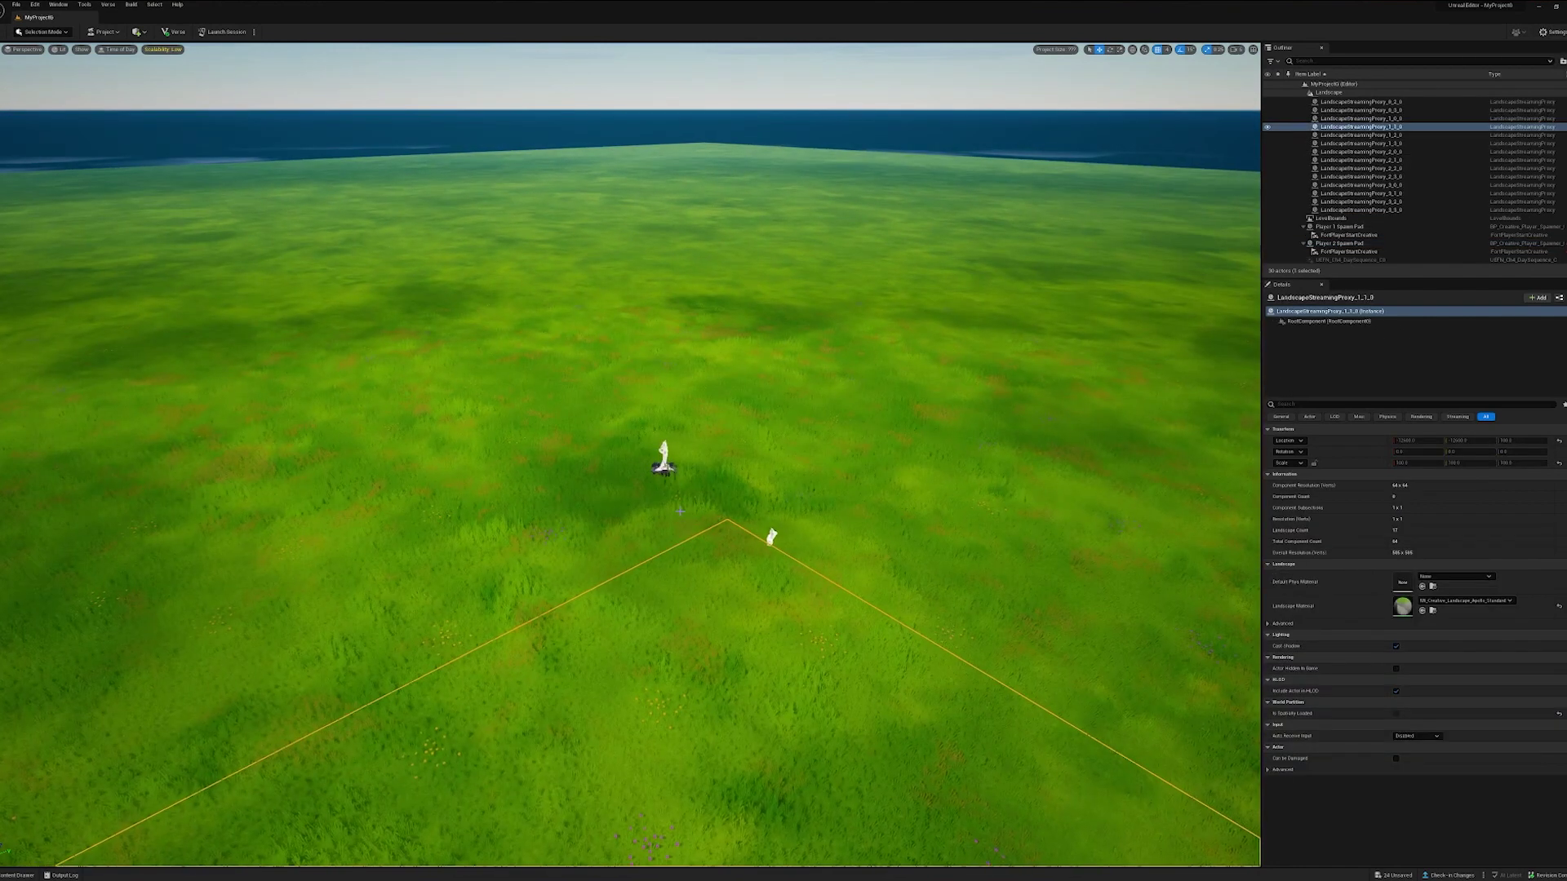
{"action": "scroll", "coordinate": [768, 536], "scroll_direction": "up", "scroll_amount": 3}
{"action": "scroll", "coordinate": [741, 540], "scroll_direction": "up", "scroll_amount": 2}
{"action": "scroll", "coordinate": [741, 536], "scroll_direction": "down", "scroll_amount": 10}
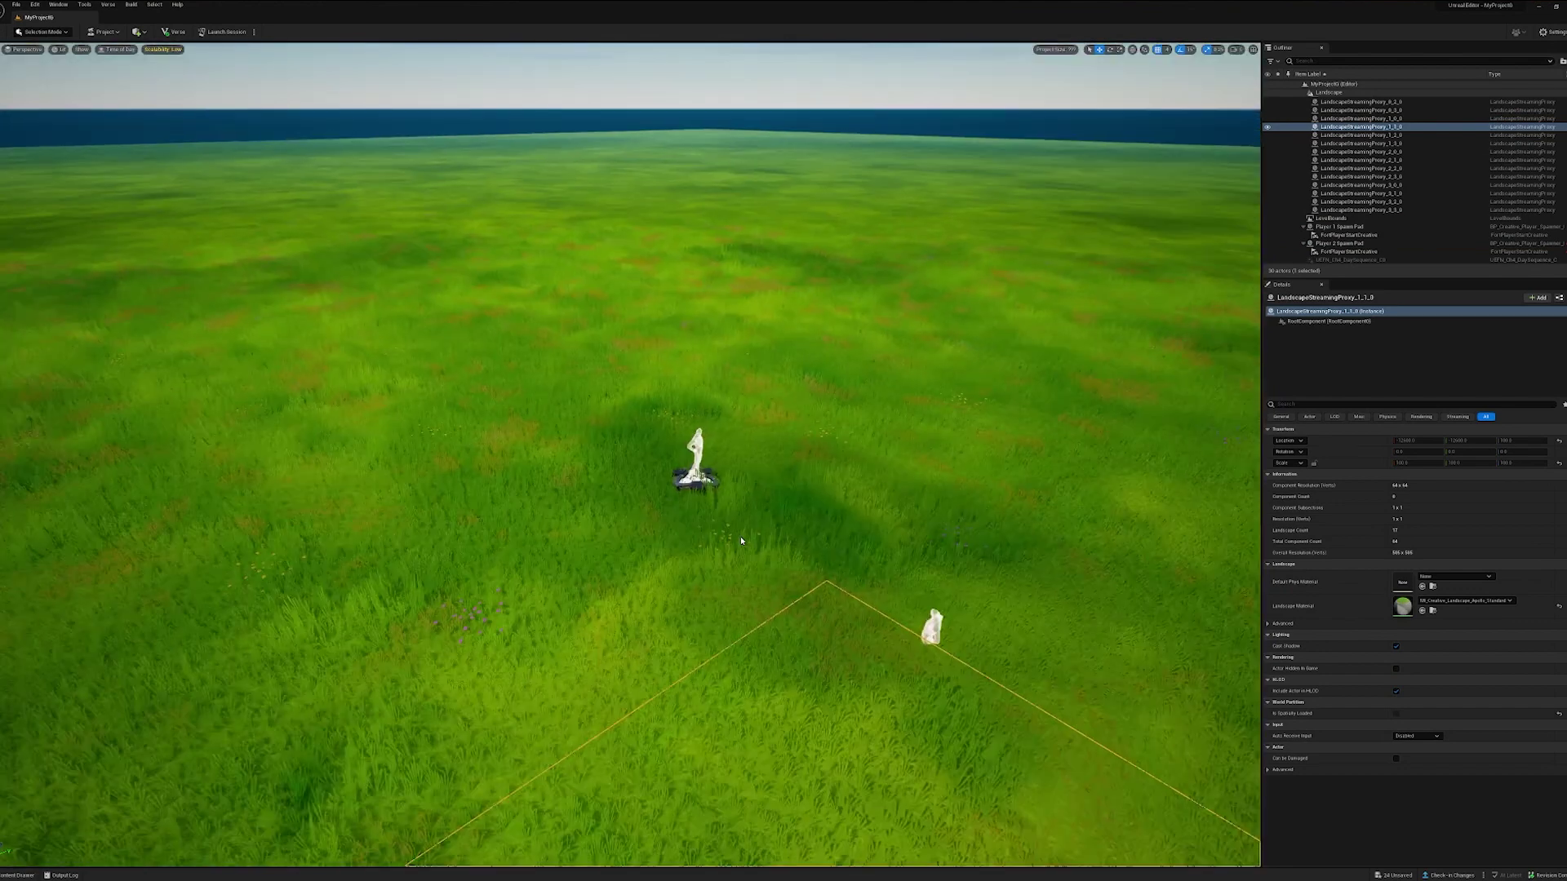
{"action": "left_click", "coordinate": [695, 472]}
- Drop the Player 1 Spawn Pad onto the grass with the End key
{"action": "left_click", "coordinate": [922, 620]}
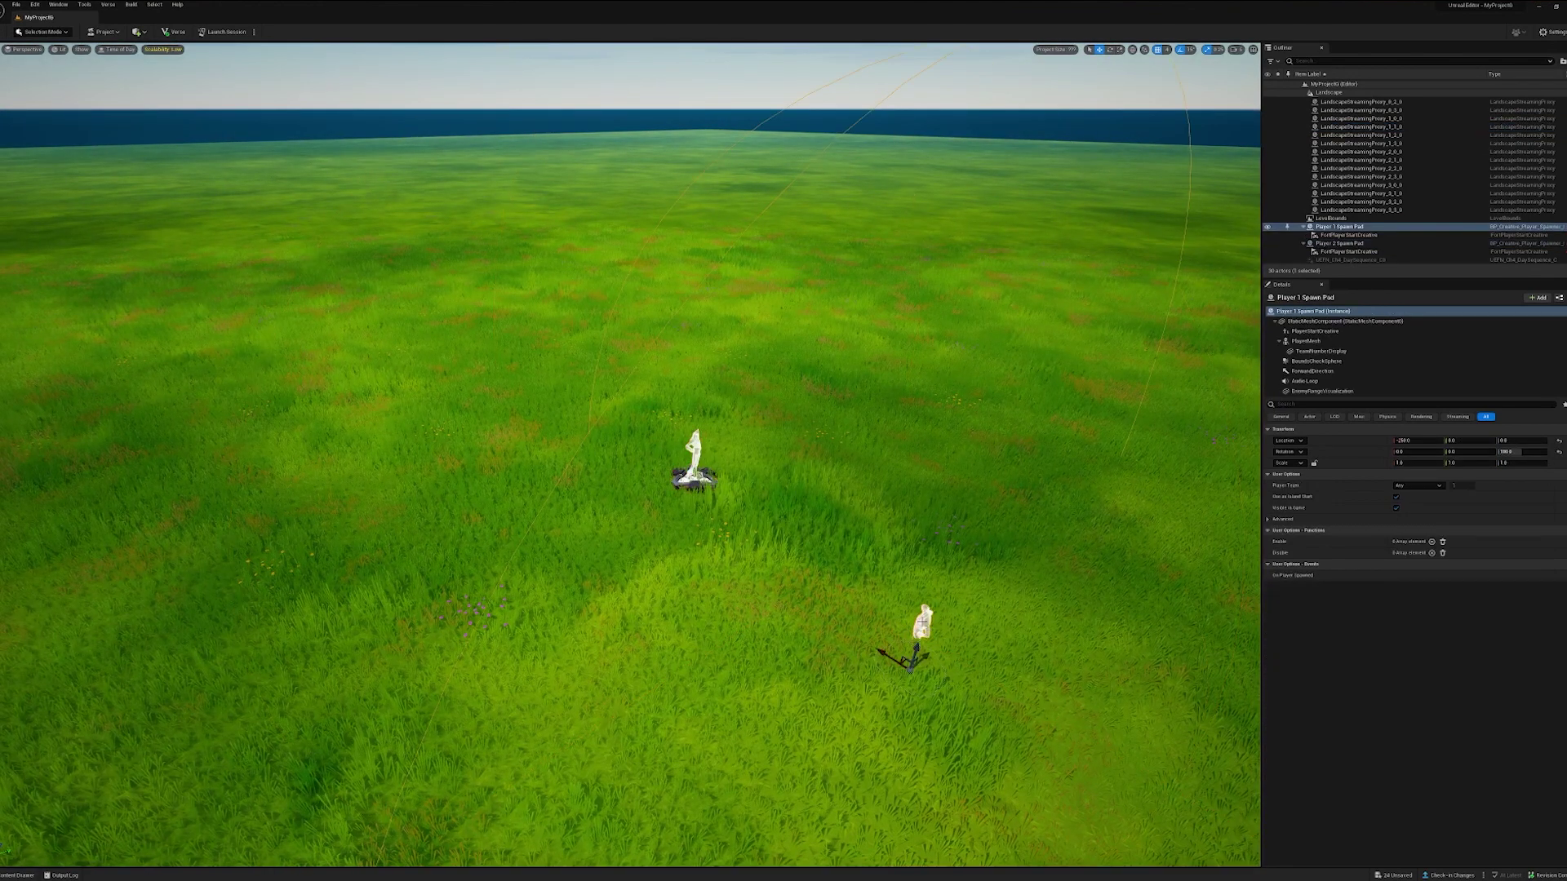
{"action": "key", "text": "End"}
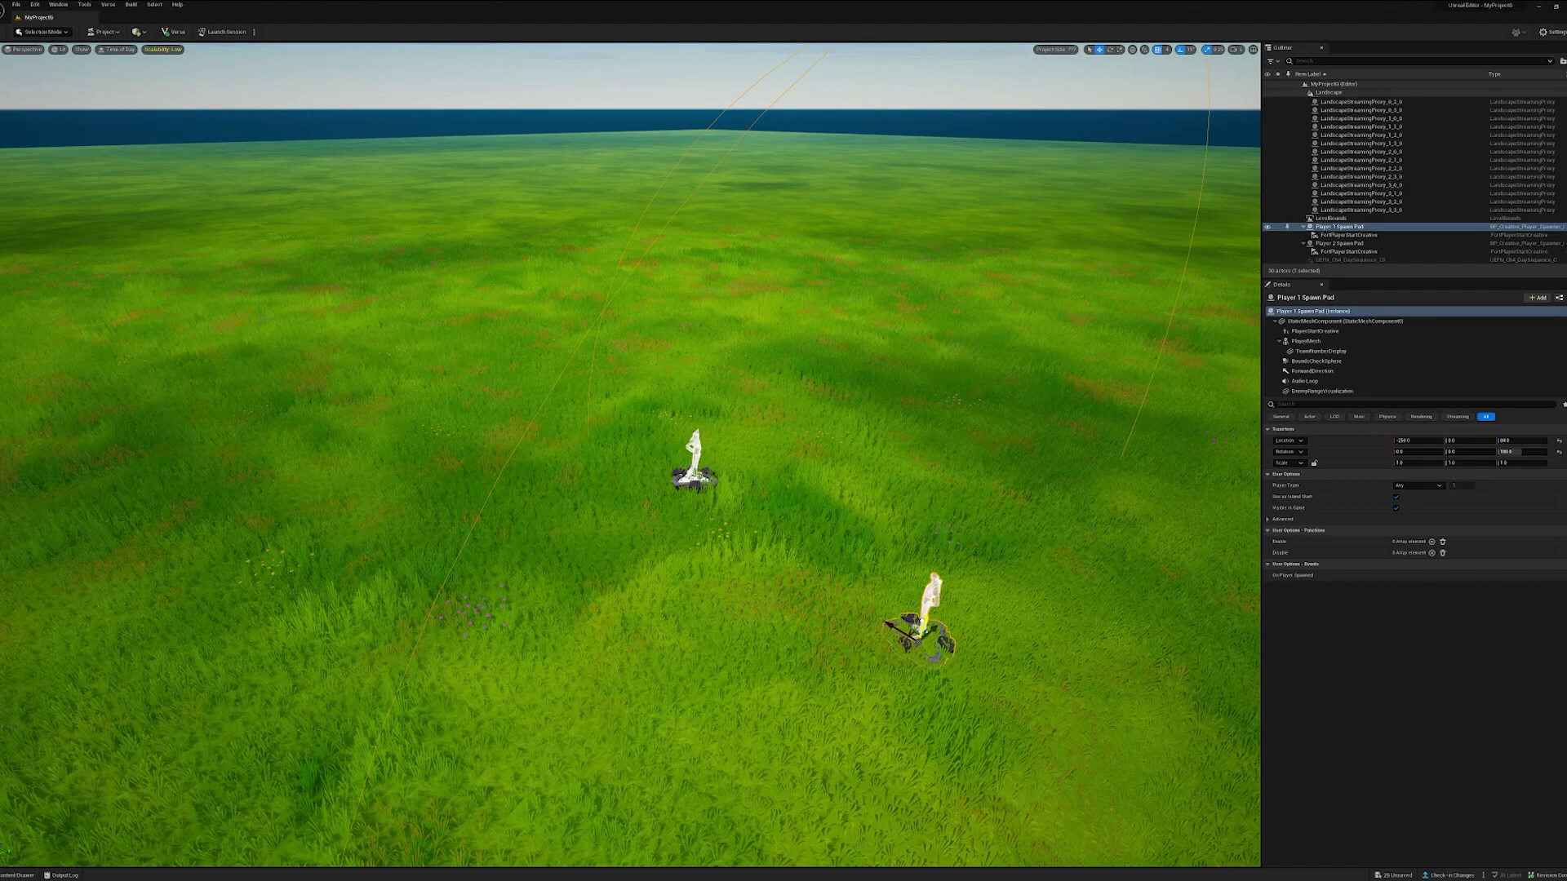
{"action": "scroll", "coordinate": [129, 138], "scroll_direction": "down", "scroll_amount": 2}
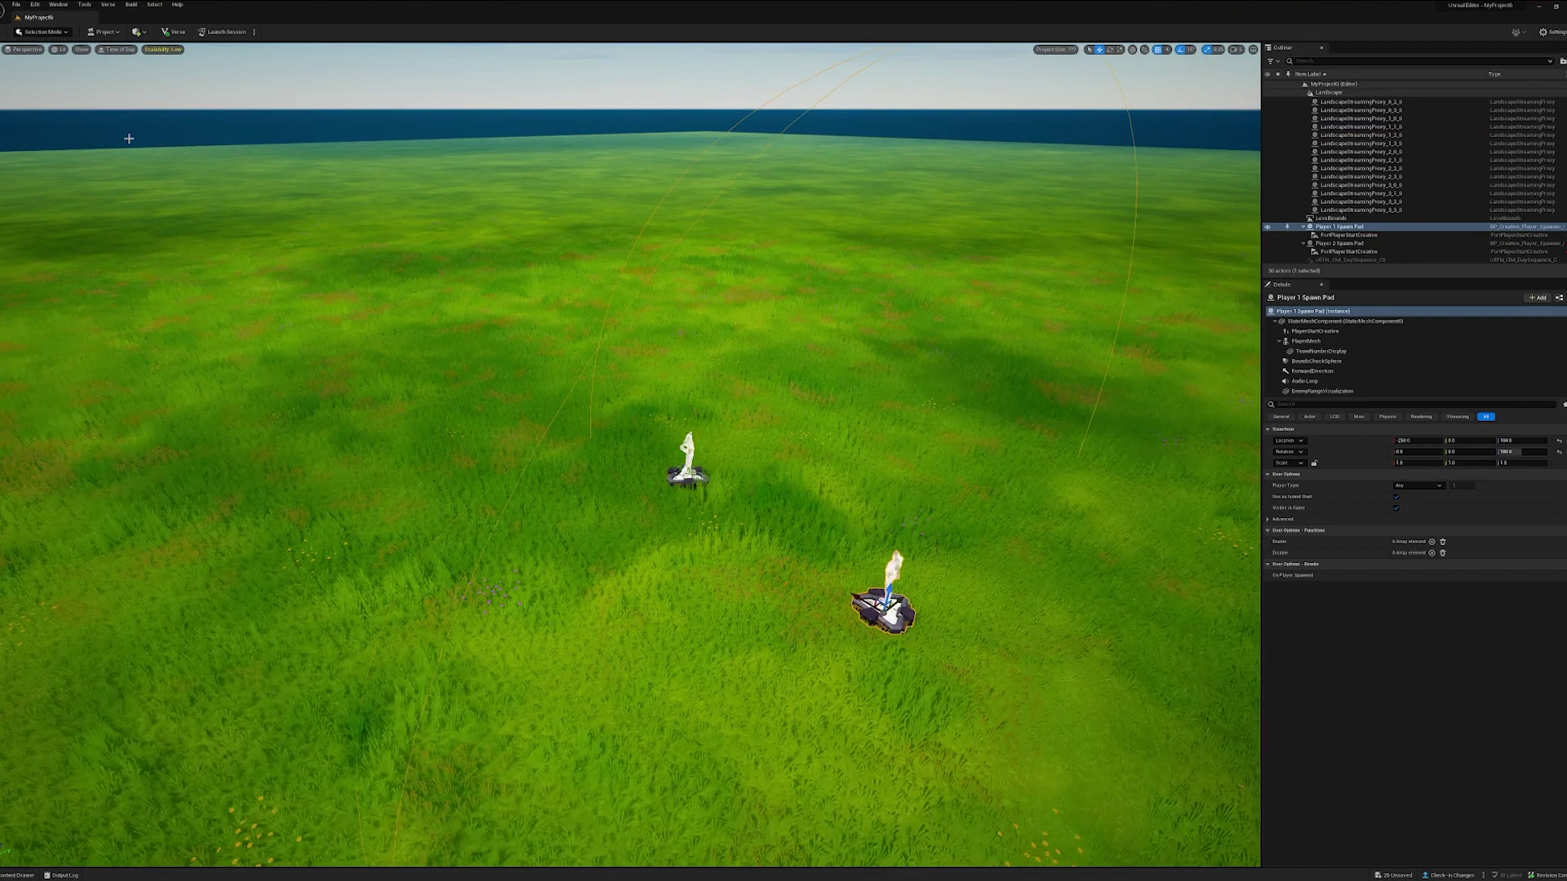
{"action": "left_click", "coordinate": [37, 30]}
{"action": "left_click", "coordinate": [49, 47]}
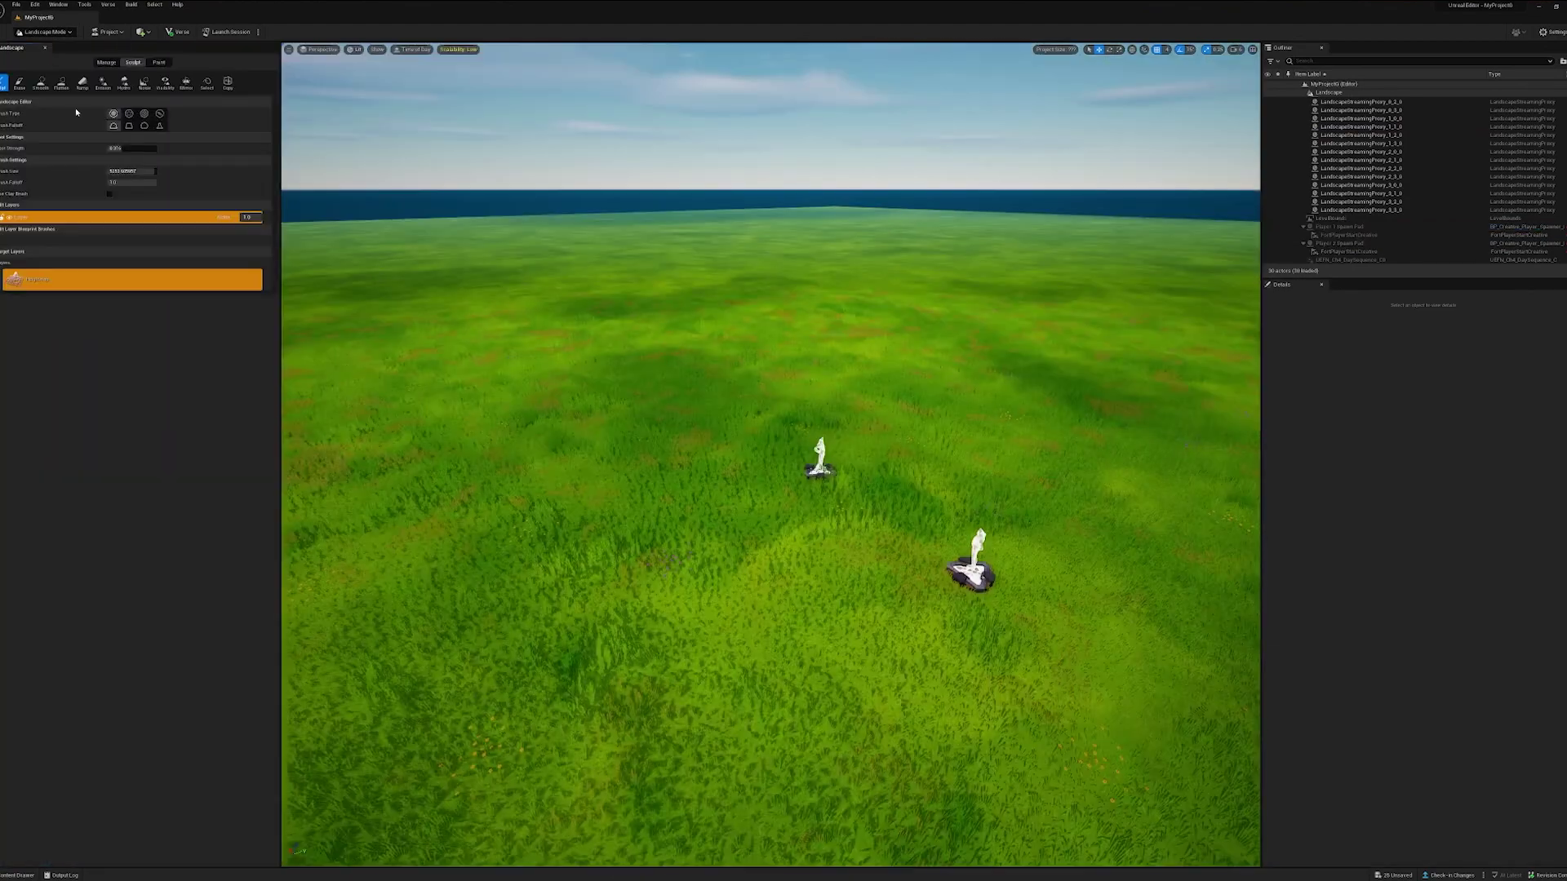
{"action": "scroll", "coordinate": [659, 447], "scroll_direction": "down", "scroll_amount": 5}
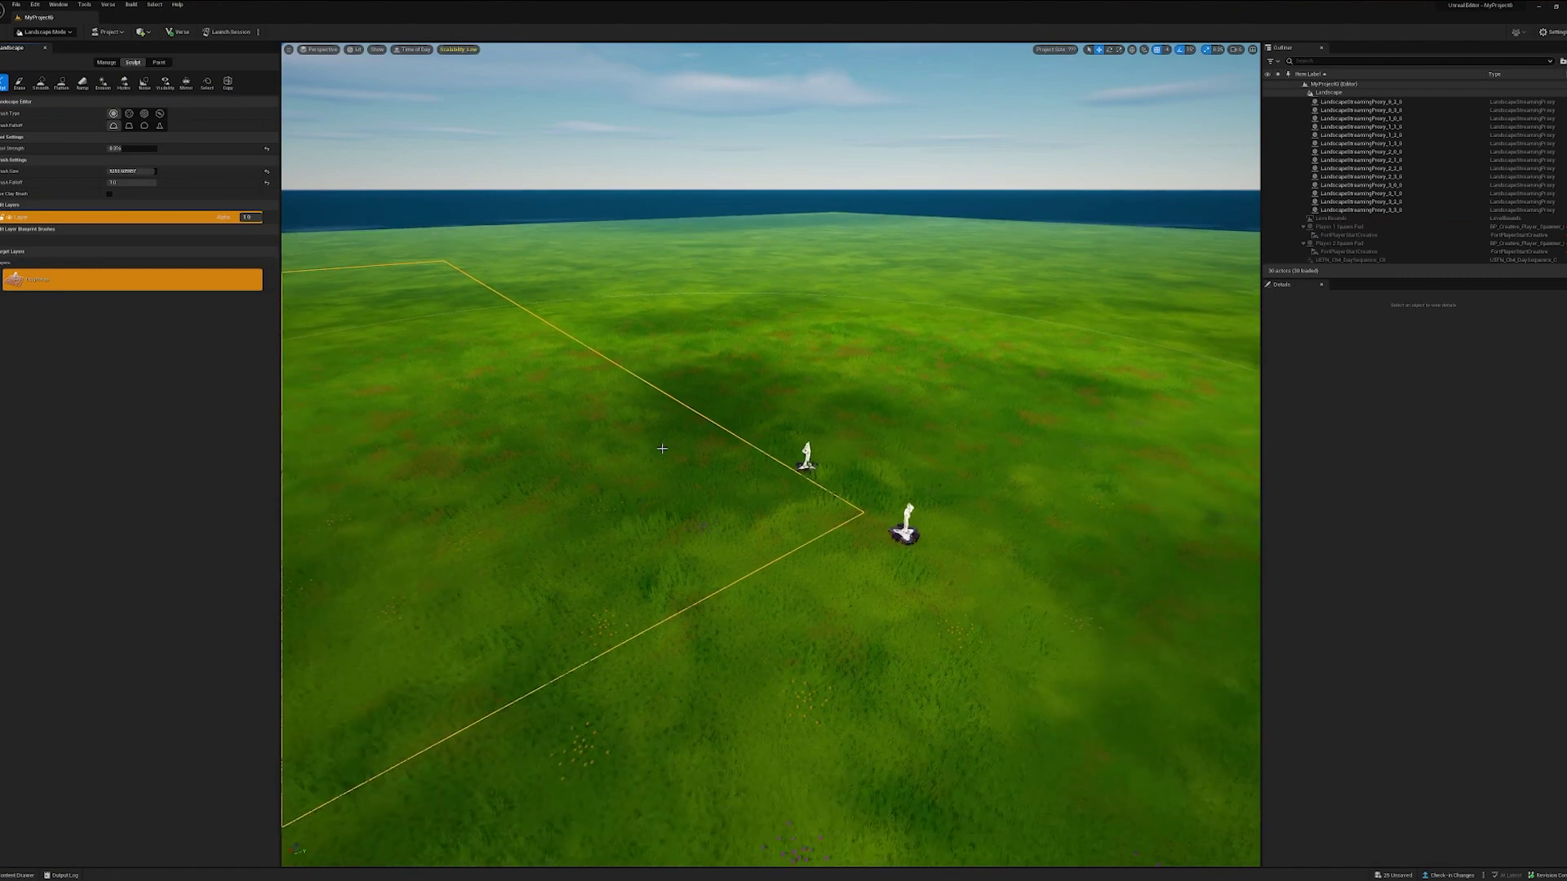
{"action": "scroll", "coordinate": [659, 451], "scroll_direction": "down", "scroll_amount": 2}
{"action": "scroll", "coordinate": [657, 452], "scroll_direction": "down", "scroll_amount": 2}
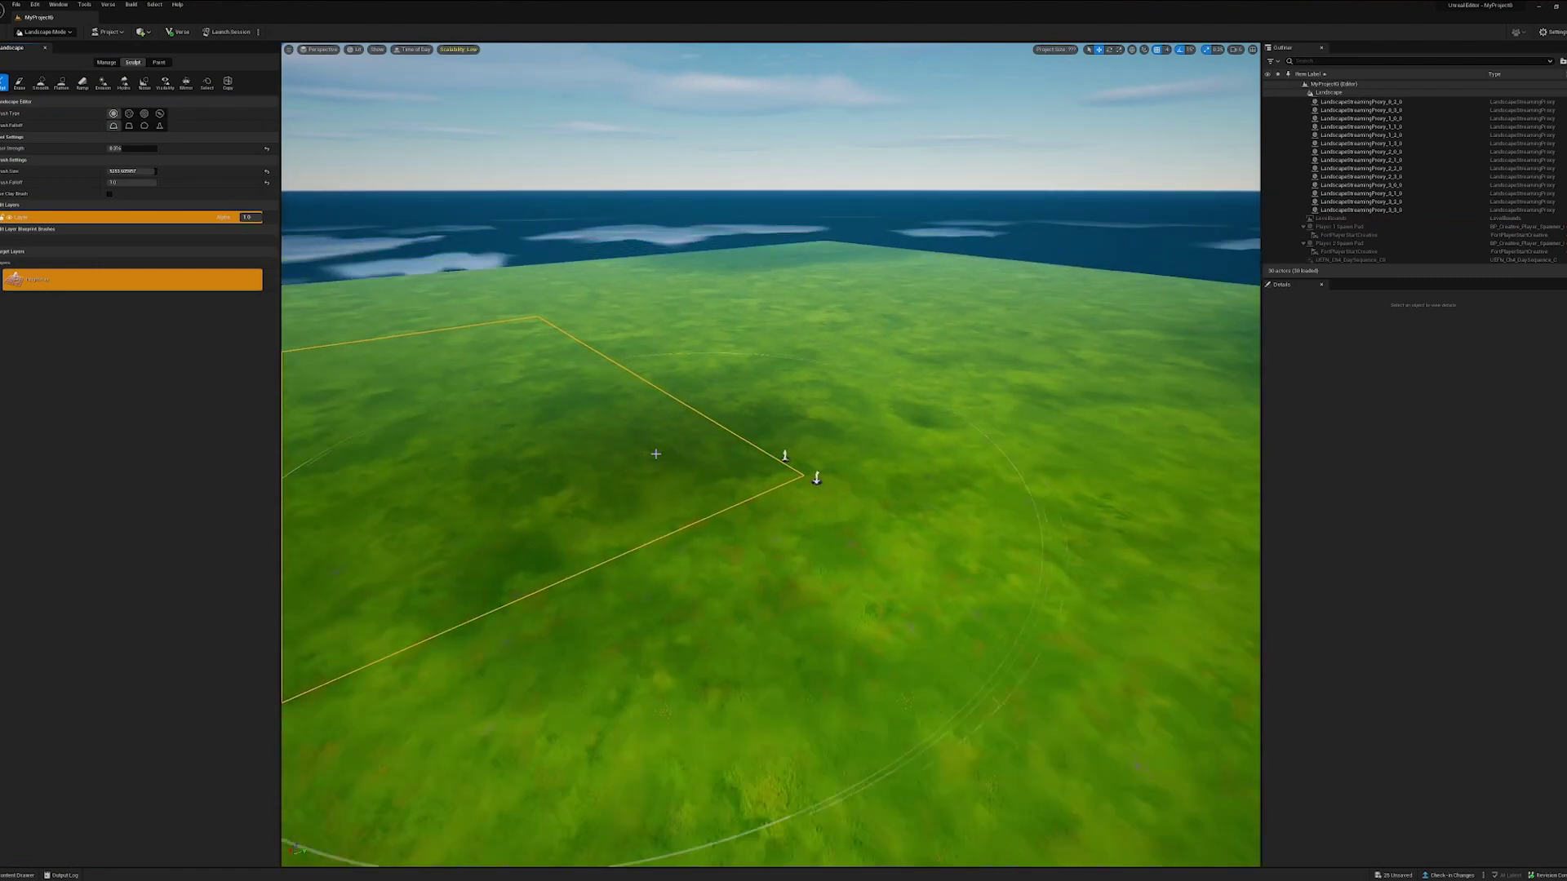
{"action": "scroll", "coordinate": [655, 455], "scroll_direction": "down", "scroll_amount": 2}
{"action": "right_click_drag", "start_coordinate": [654, 454], "coordinate": [593, 528]}
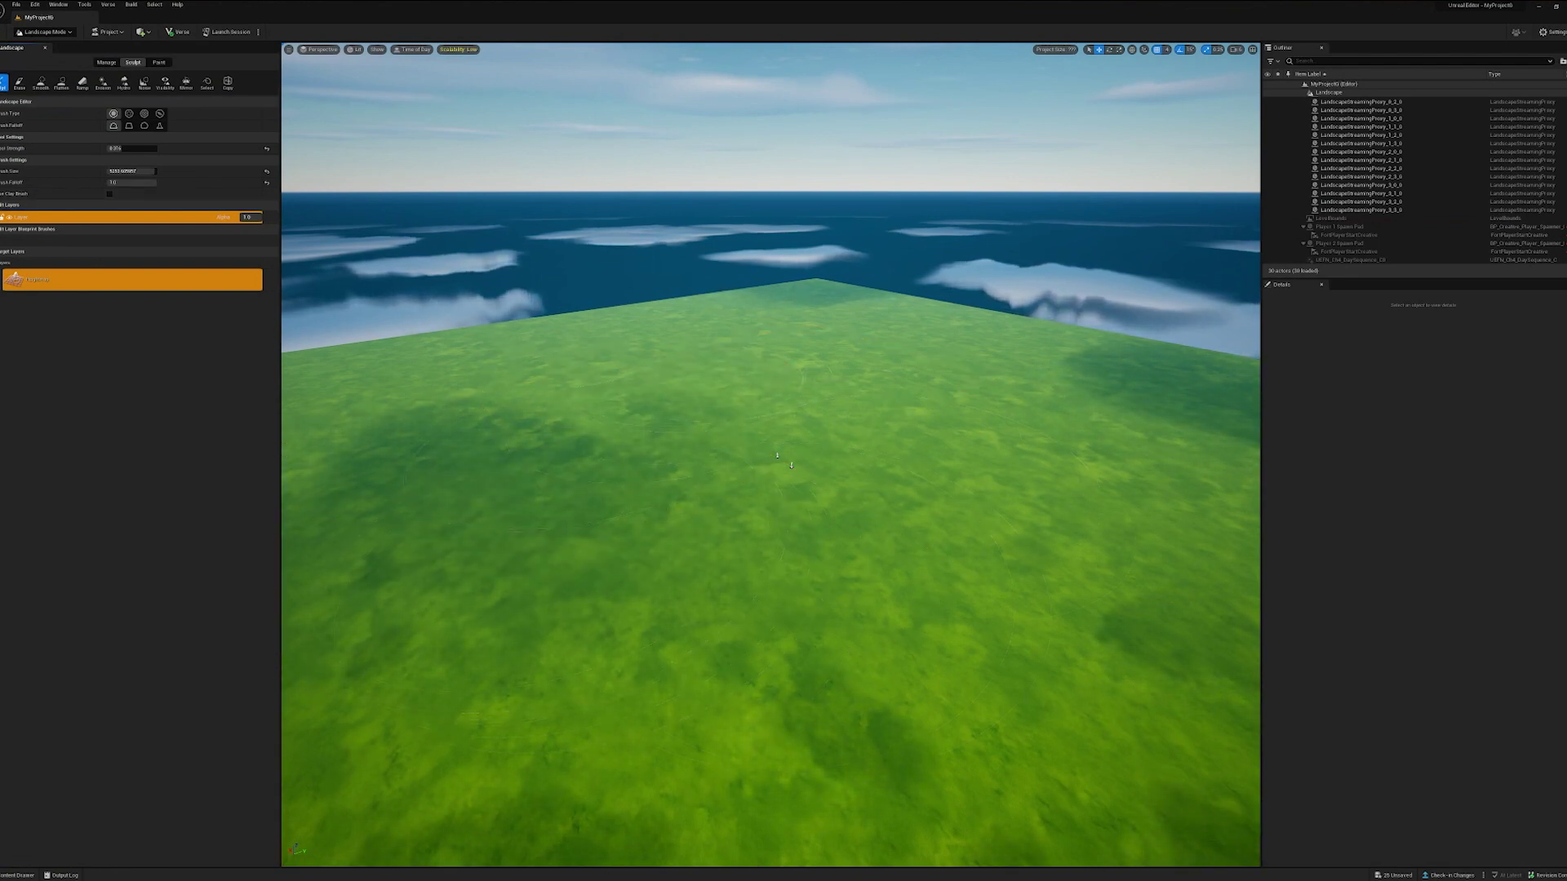
{"action": "left_click", "coordinate": [111, 63]}
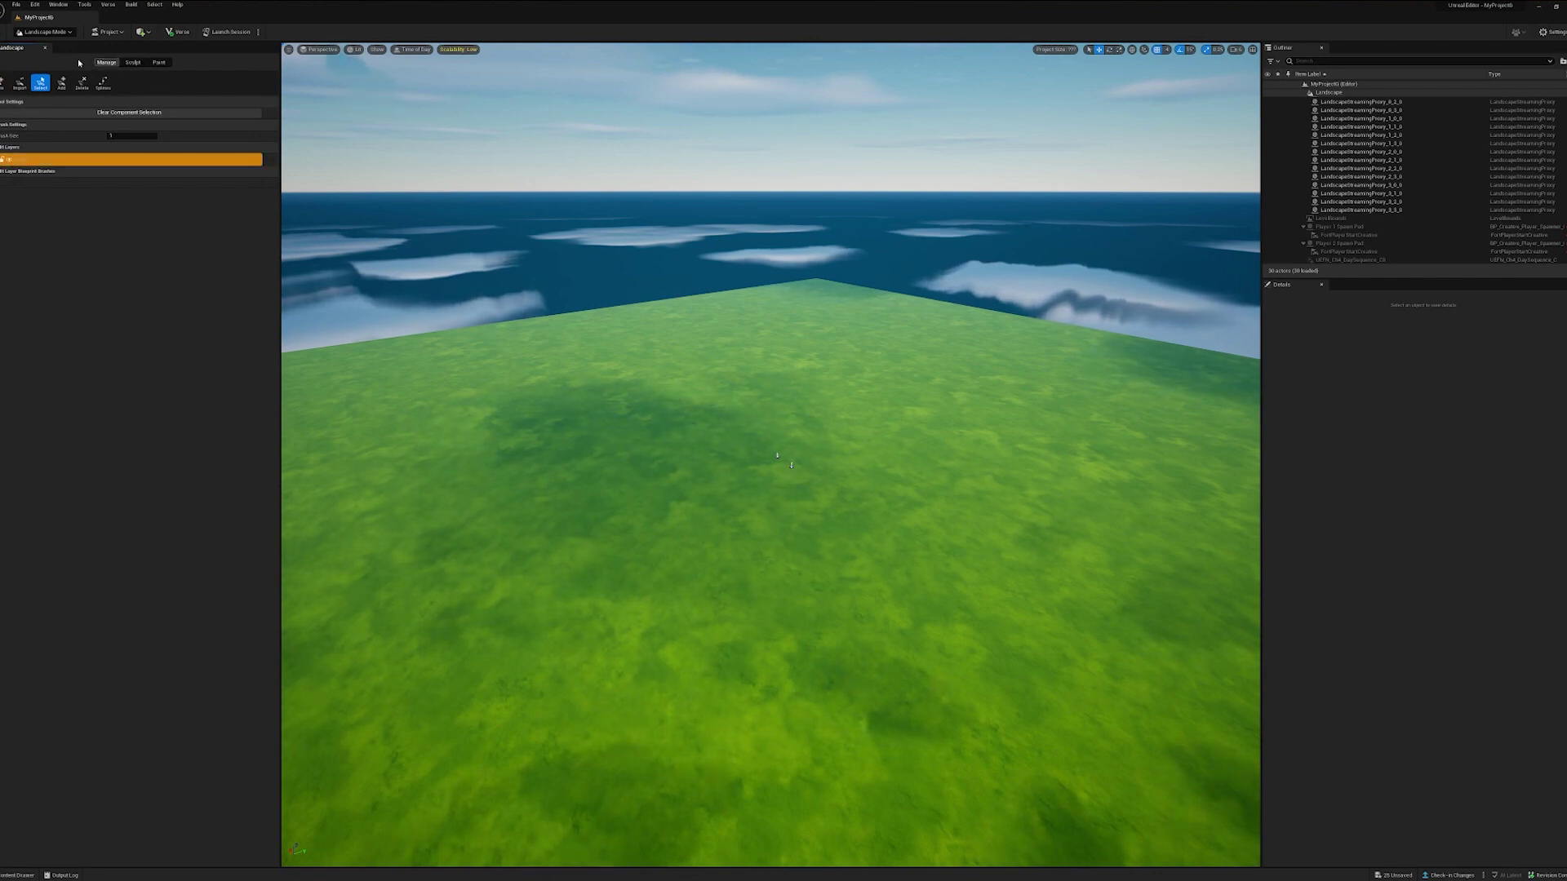
{"action": "left_click", "coordinate": [129, 61]}
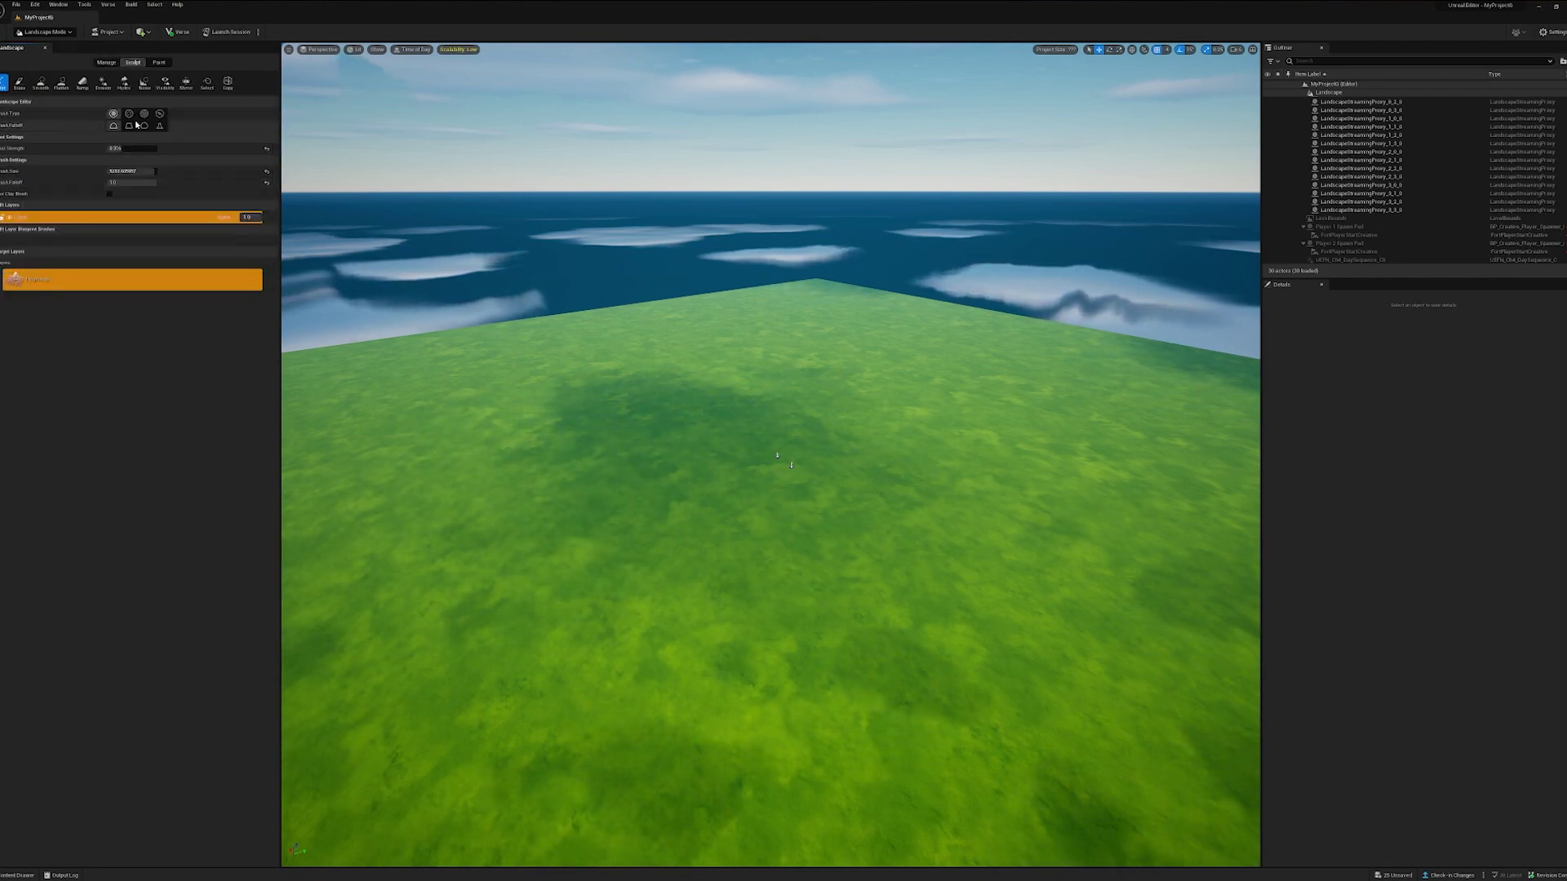
{"action": "left_click", "coordinate": [160, 113]}
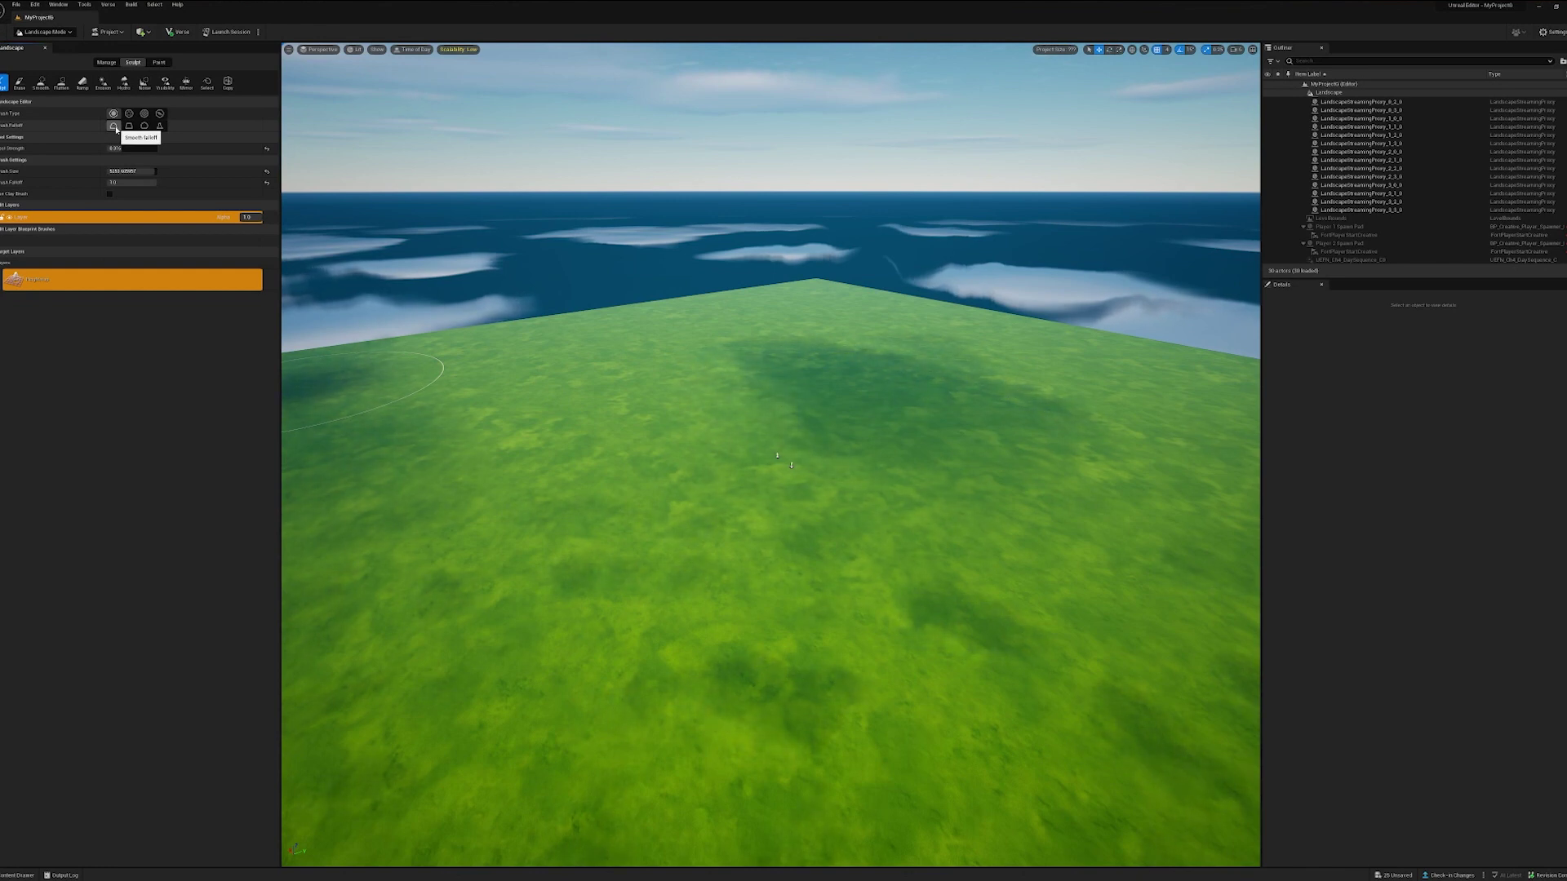
- Lower the sculpt brush falloff and enlarge the brush size
{"action": "left_click_drag", "start_coordinate": [134, 182], "coordinate": [122, 182]}
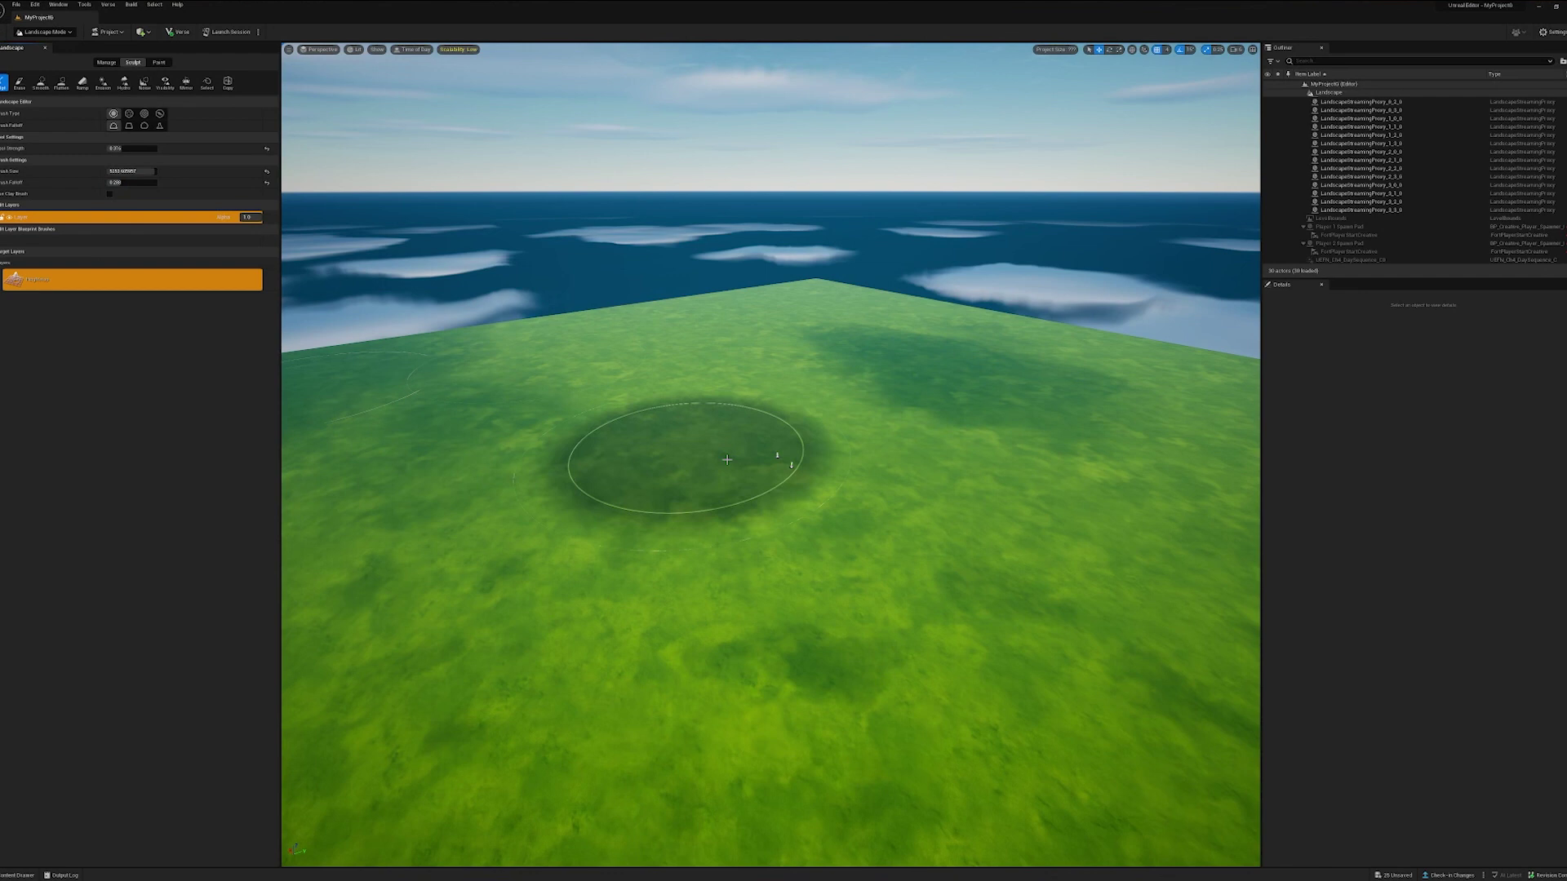
{"action": "left_click_drag", "start_coordinate": [727, 459], "coordinate": [751, 459]}
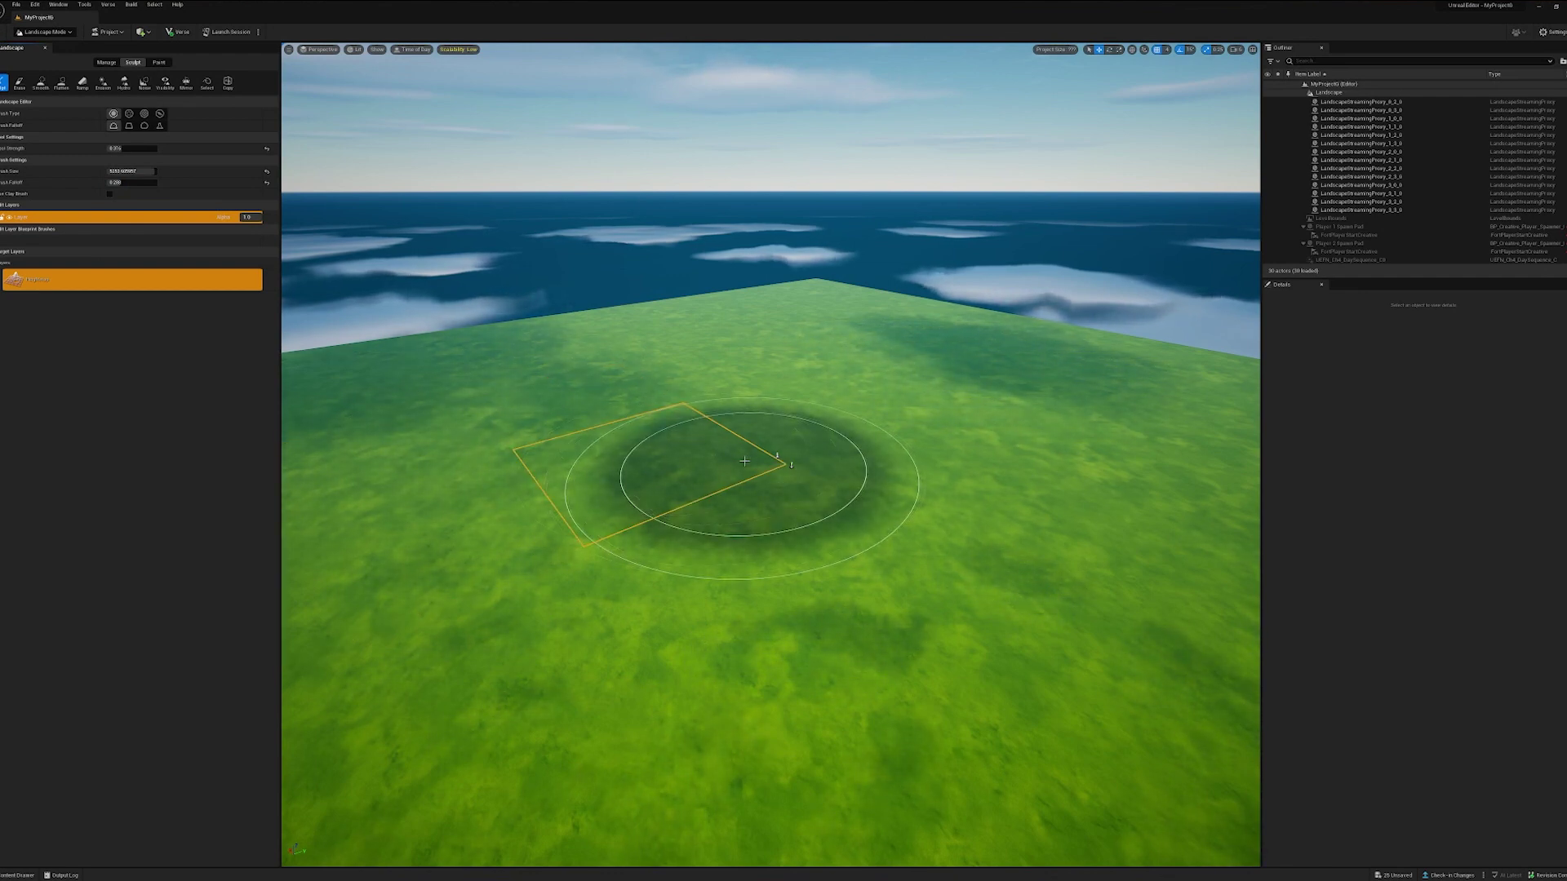
{"action": "left_click", "coordinate": [792, 466]}
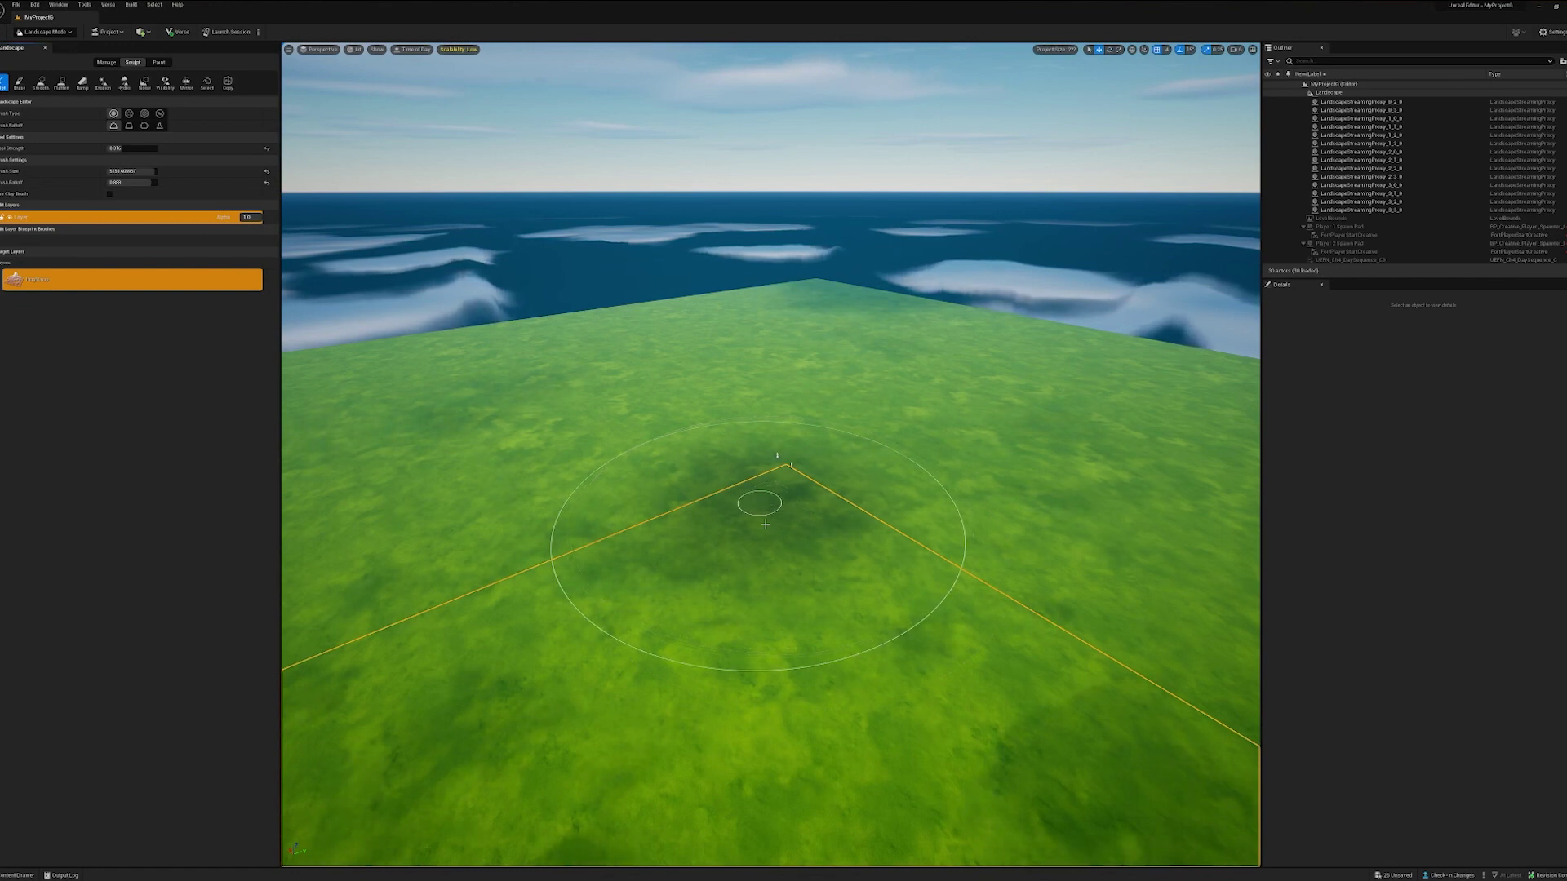
- Sculpt a large hill and a tall rocky plateau beside it, then increase brush falloff
{"action": "left_click_drag", "start_coordinate": [764, 524], "coordinate": [766, 526]}
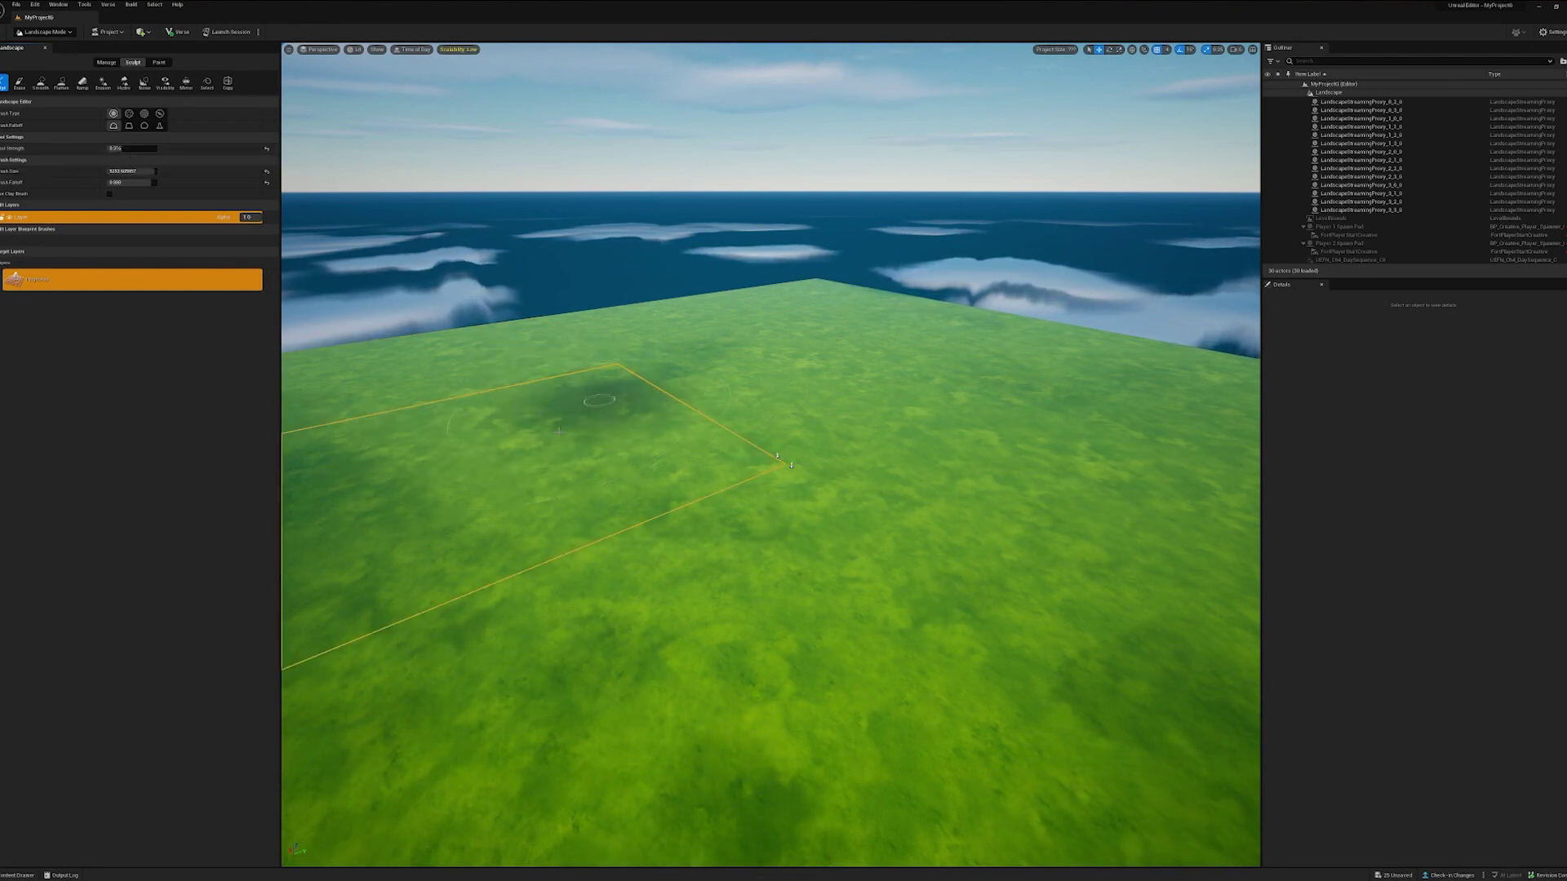
{"action": "left_click_drag", "start_coordinate": [557, 427], "coordinate": [559, 431]}
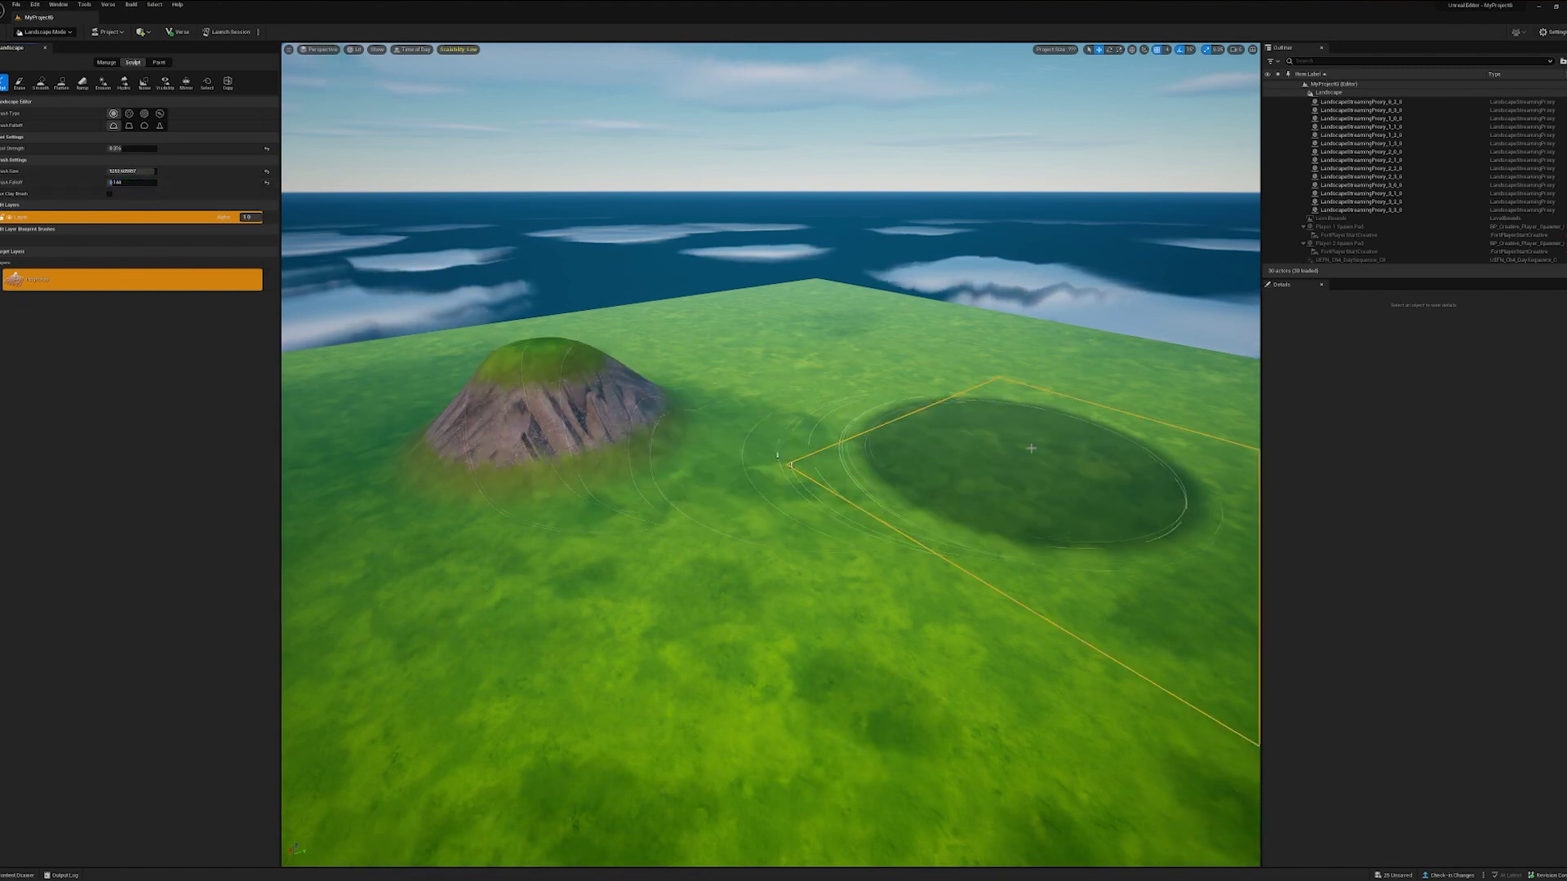
{"action": "left_click_drag", "start_coordinate": [1051, 445], "coordinate": [1047, 538]}
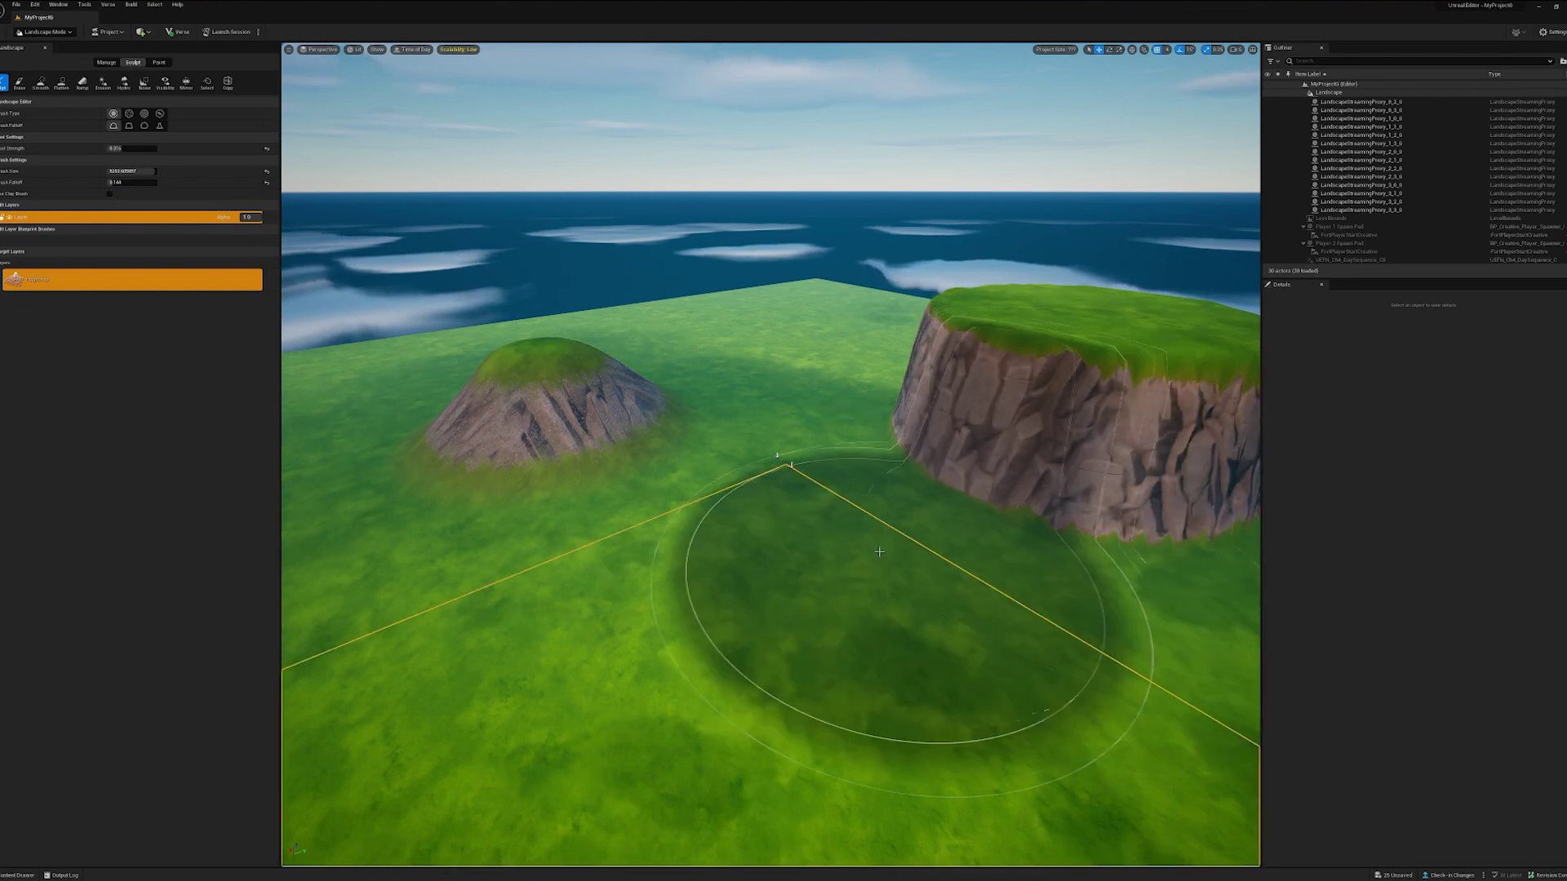
{"action": "right_click_drag", "start_coordinate": [910, 601], "coordinate": [858, 588]}
{"action": "right_click_drag", "start_coordinate": [722, 456], "coordinate": [724, 461]}
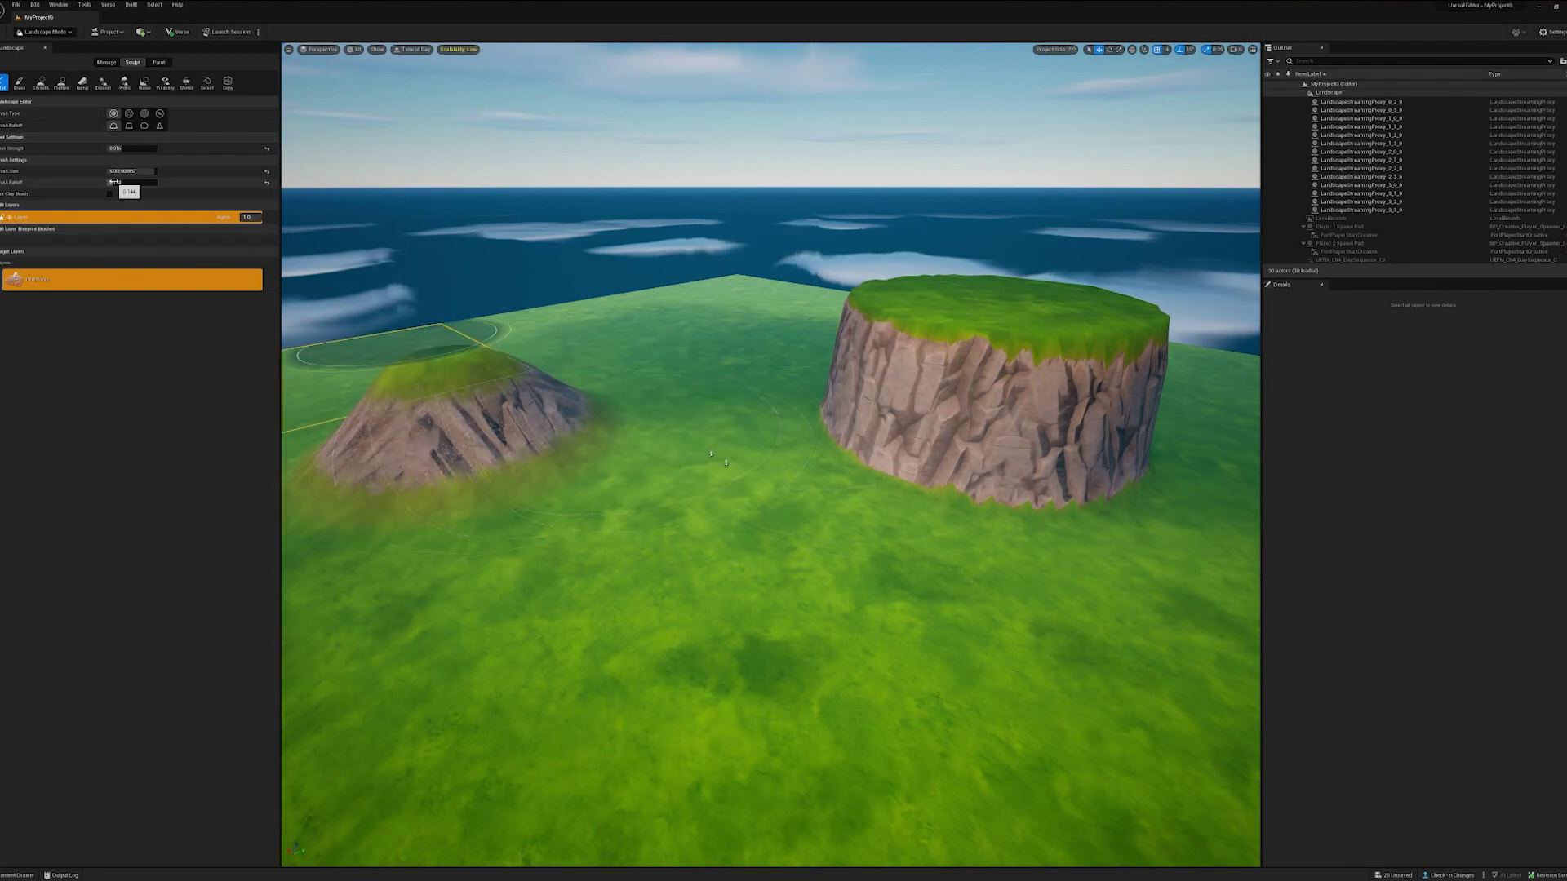
{"action": "left_click_drag", "start_coordinate": [113, 182], "coordinate": [147, 182]}
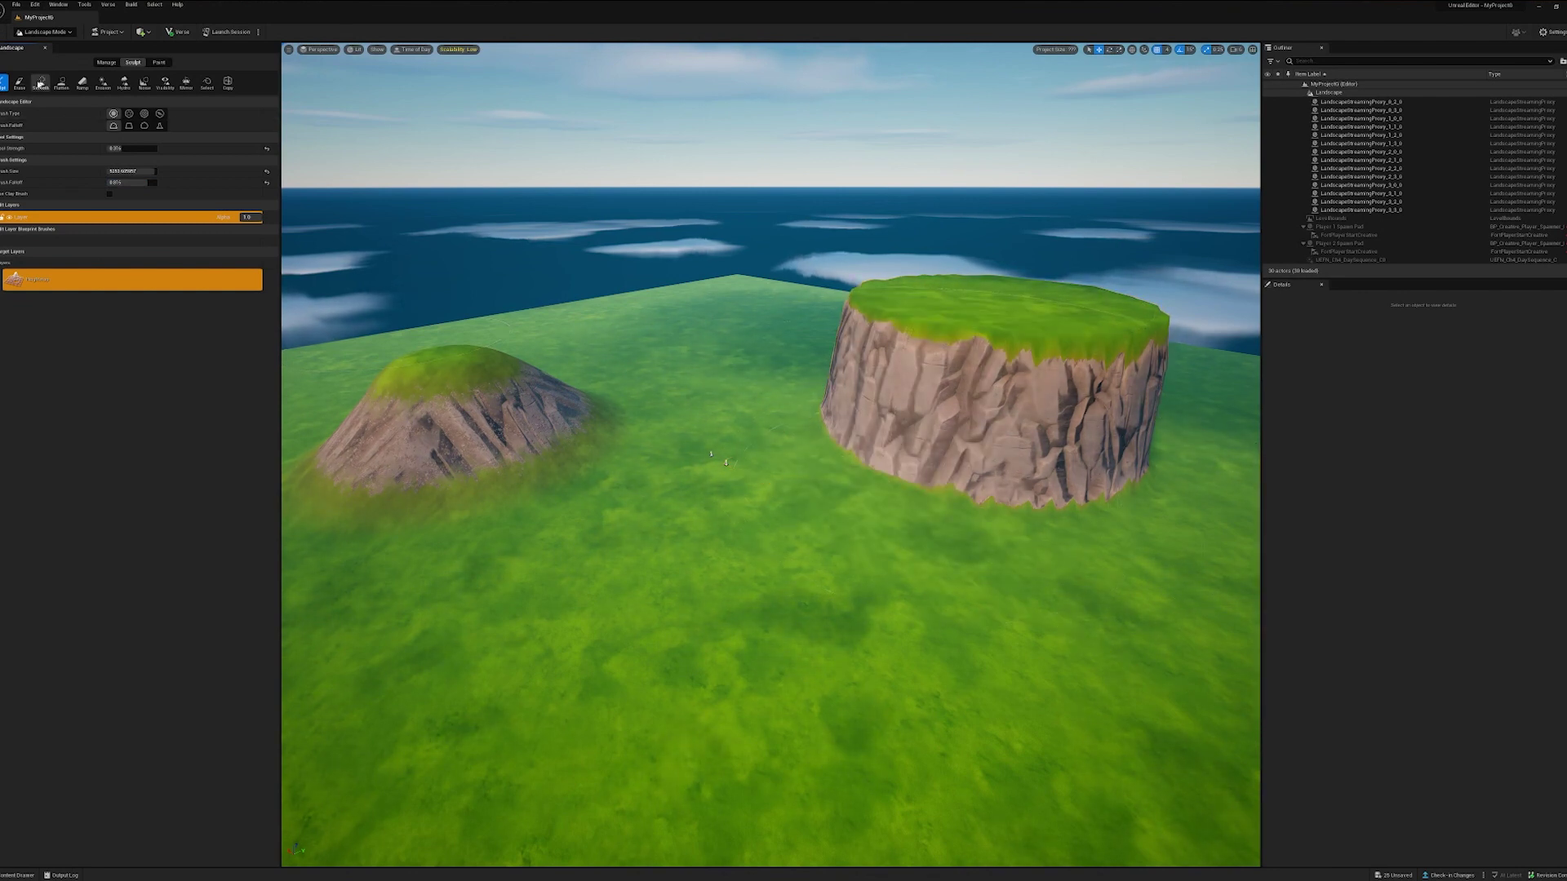
- Smooth the plateau cliff, flatten its top, and smooth the slope below it
{"action": "left_click", "coordinate": [40, 84]}
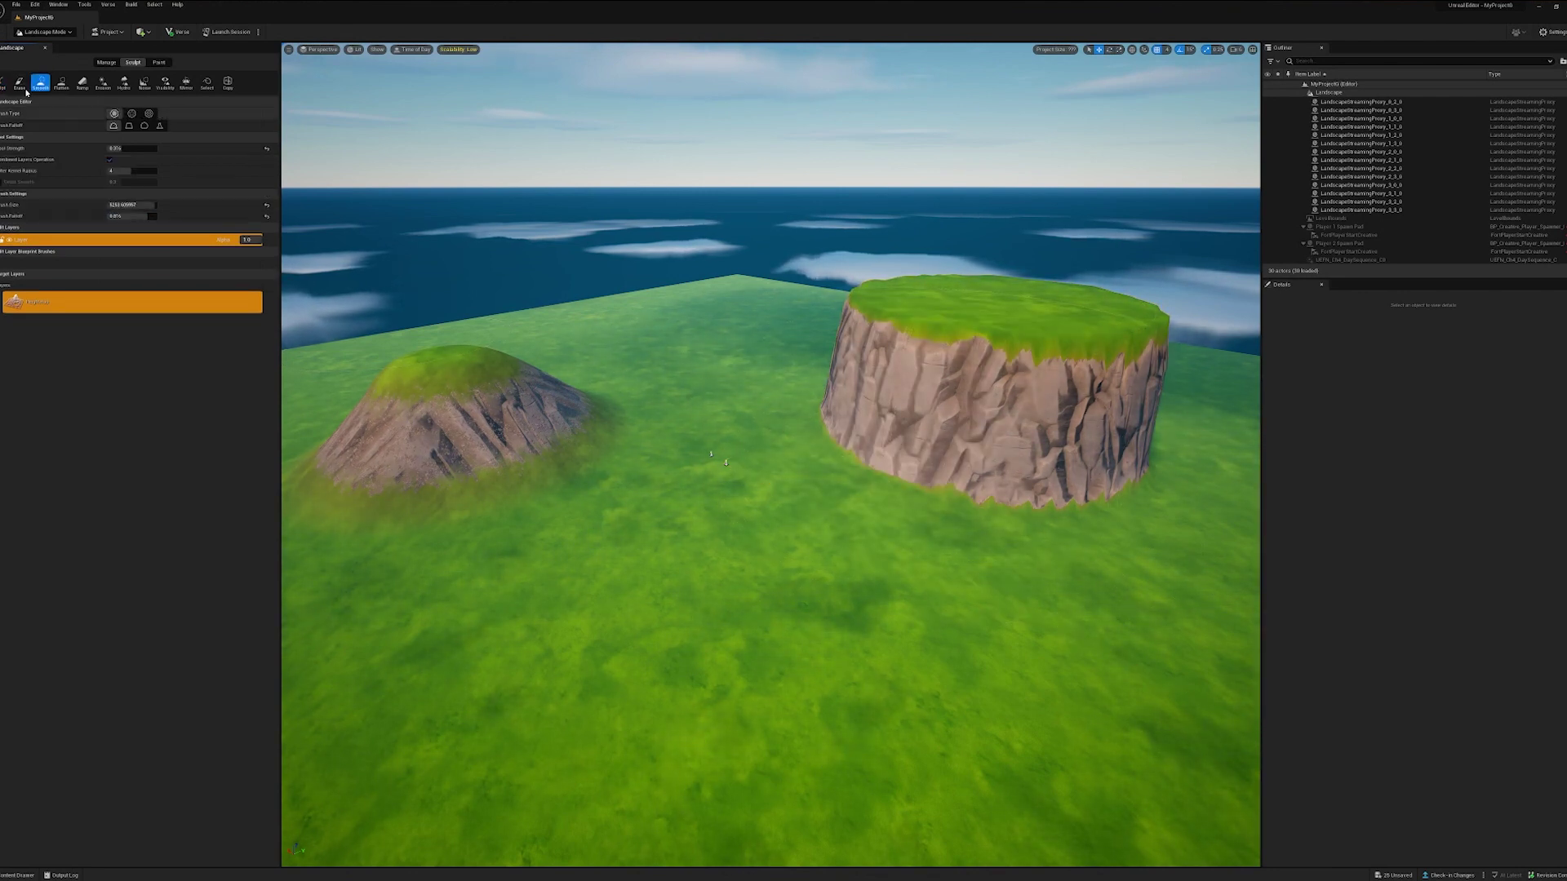
{"action": "mouse_move", "coordinate": [826, 355]}
{"action": "left_mouse_down"}
{"action": "mouse_move", "coordinate": [980, 379]}
{"action": "mouse_move", "coordinate": [1004, 405]}
{"action": "left_mouse_up"}
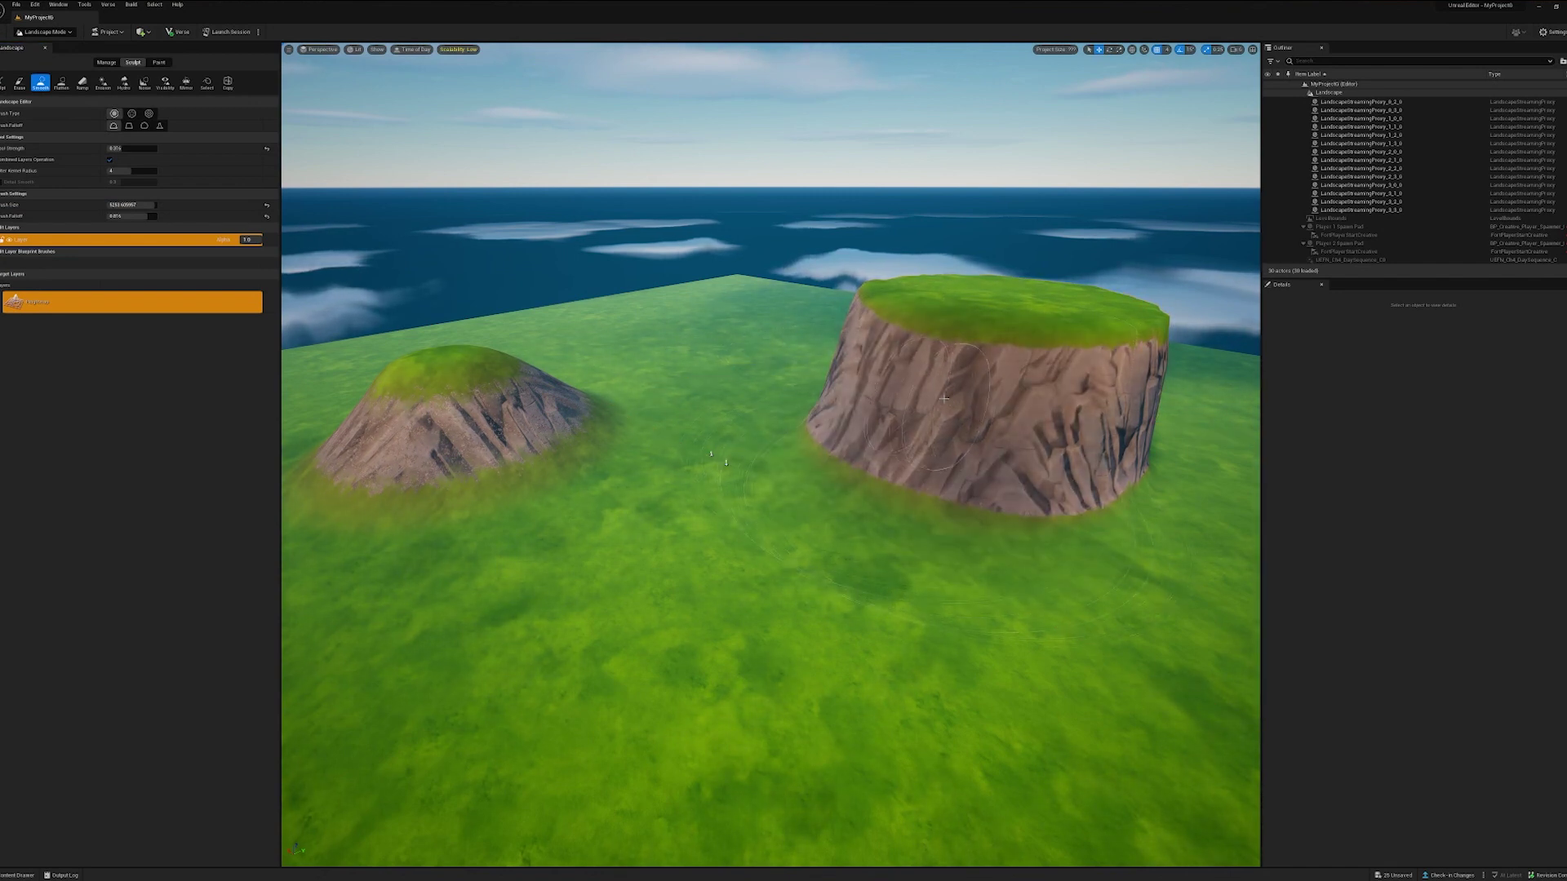
{"action": "left_click", "coordinate": [62, 83]}
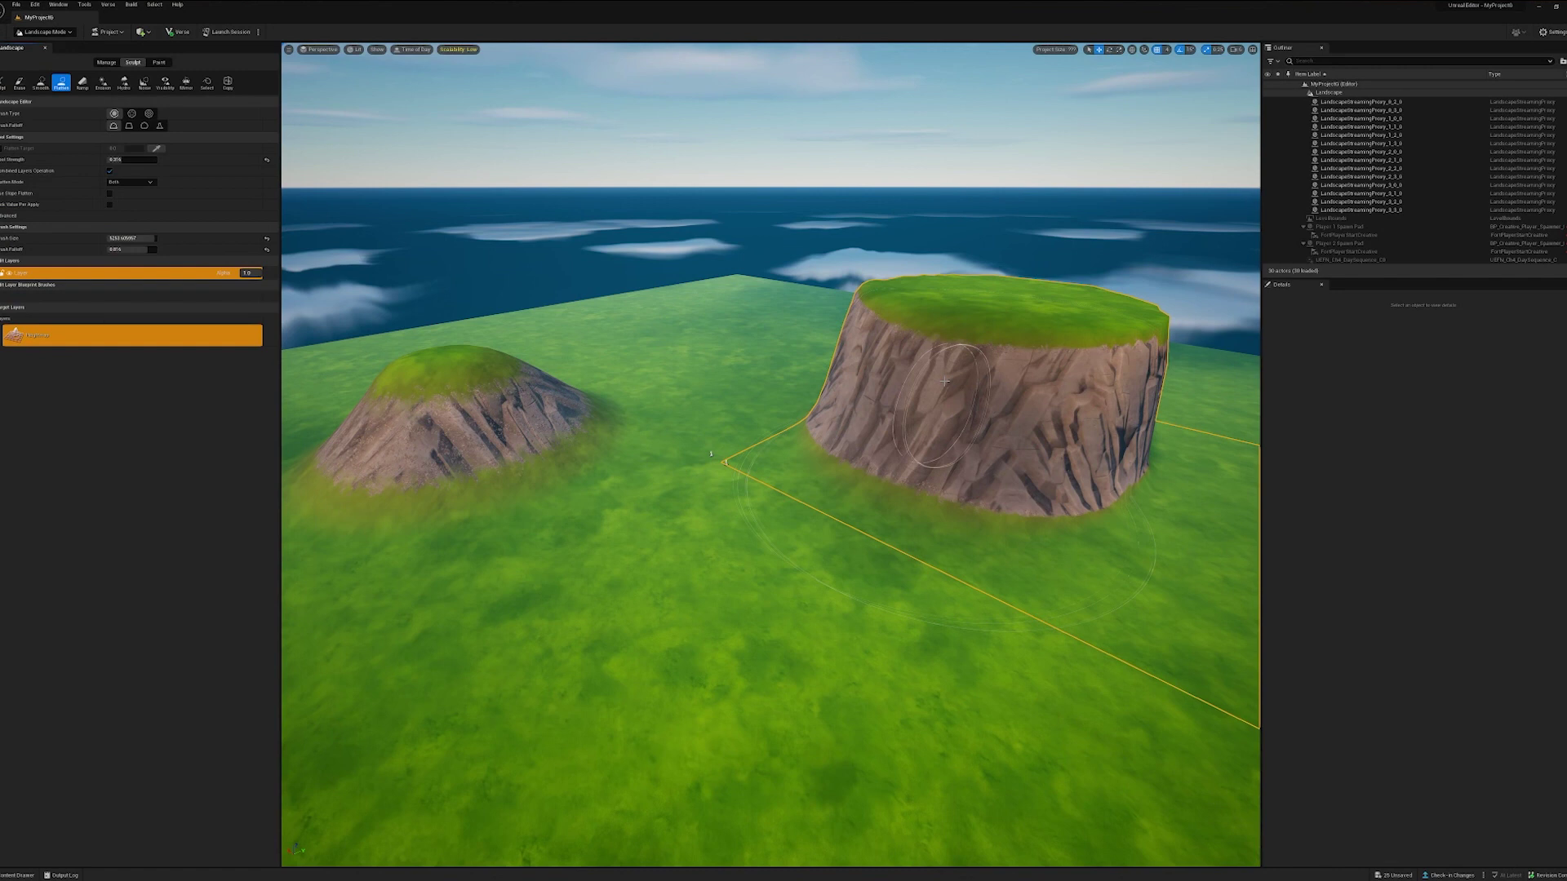
{"action": "mouse_move", "coordinate": [973, 352]}
{"action": "left_mouse_down"}
{"action": "mouse_move", "coordinate": [955, 420]}
{"action": "mouse_move", "coordinate": [857, 490]}
{"action": "left_mouse_up"}
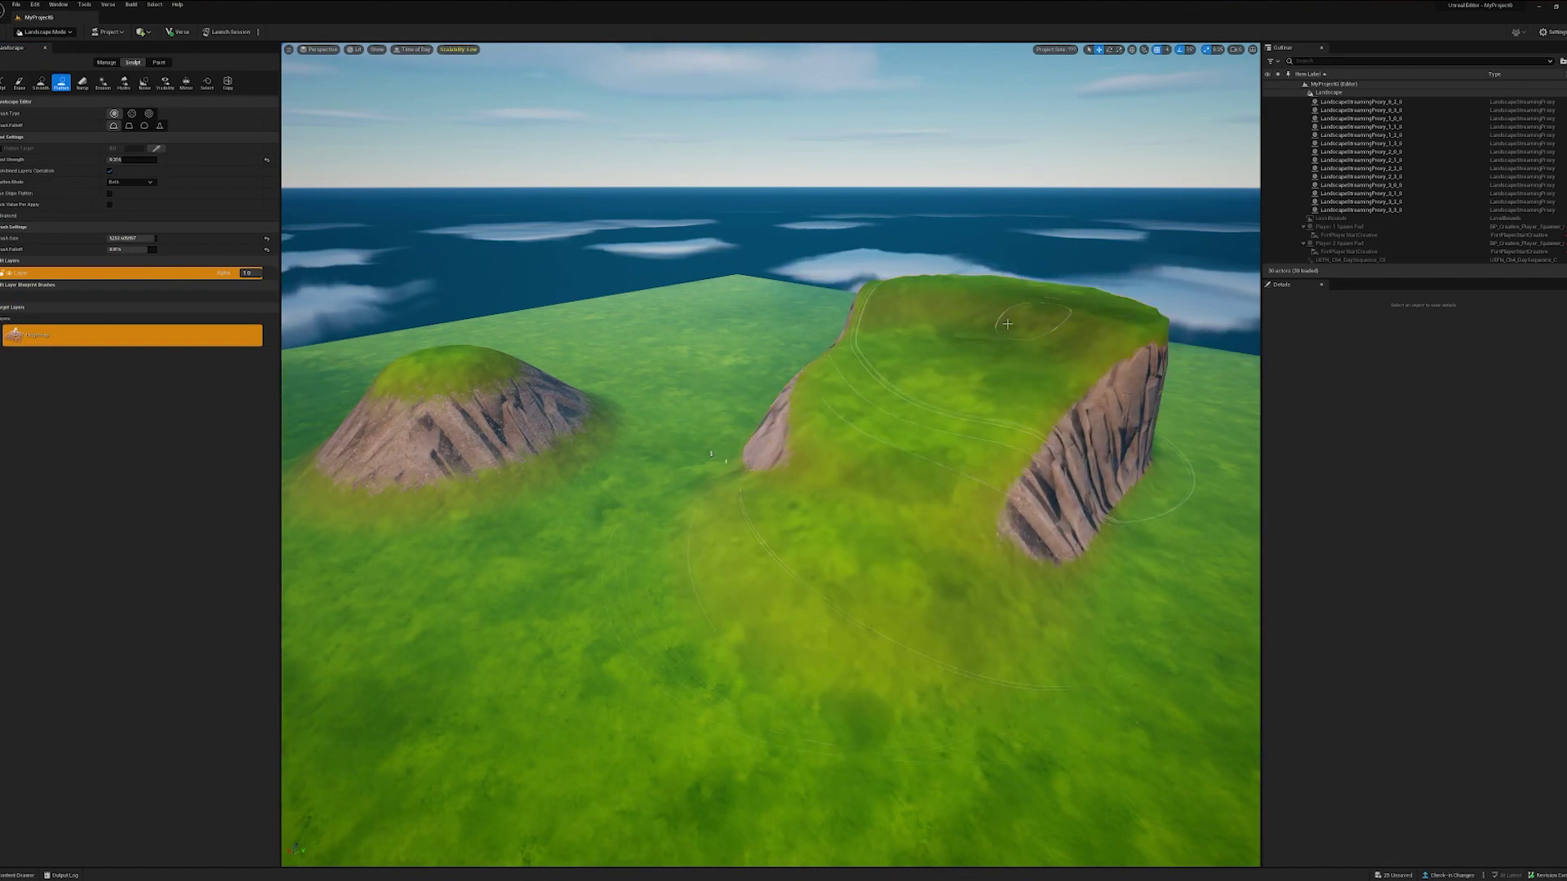
{"action": "mouse_move", "coordinate": [740, 636]}
{"action": "left_mouse_down"}
{"action": "mouse_move", "coordinate": [1062, 459]}
{"action": "mouse_move", "coordinate": [735, 441]}
{"action": "left_mouse_up"}
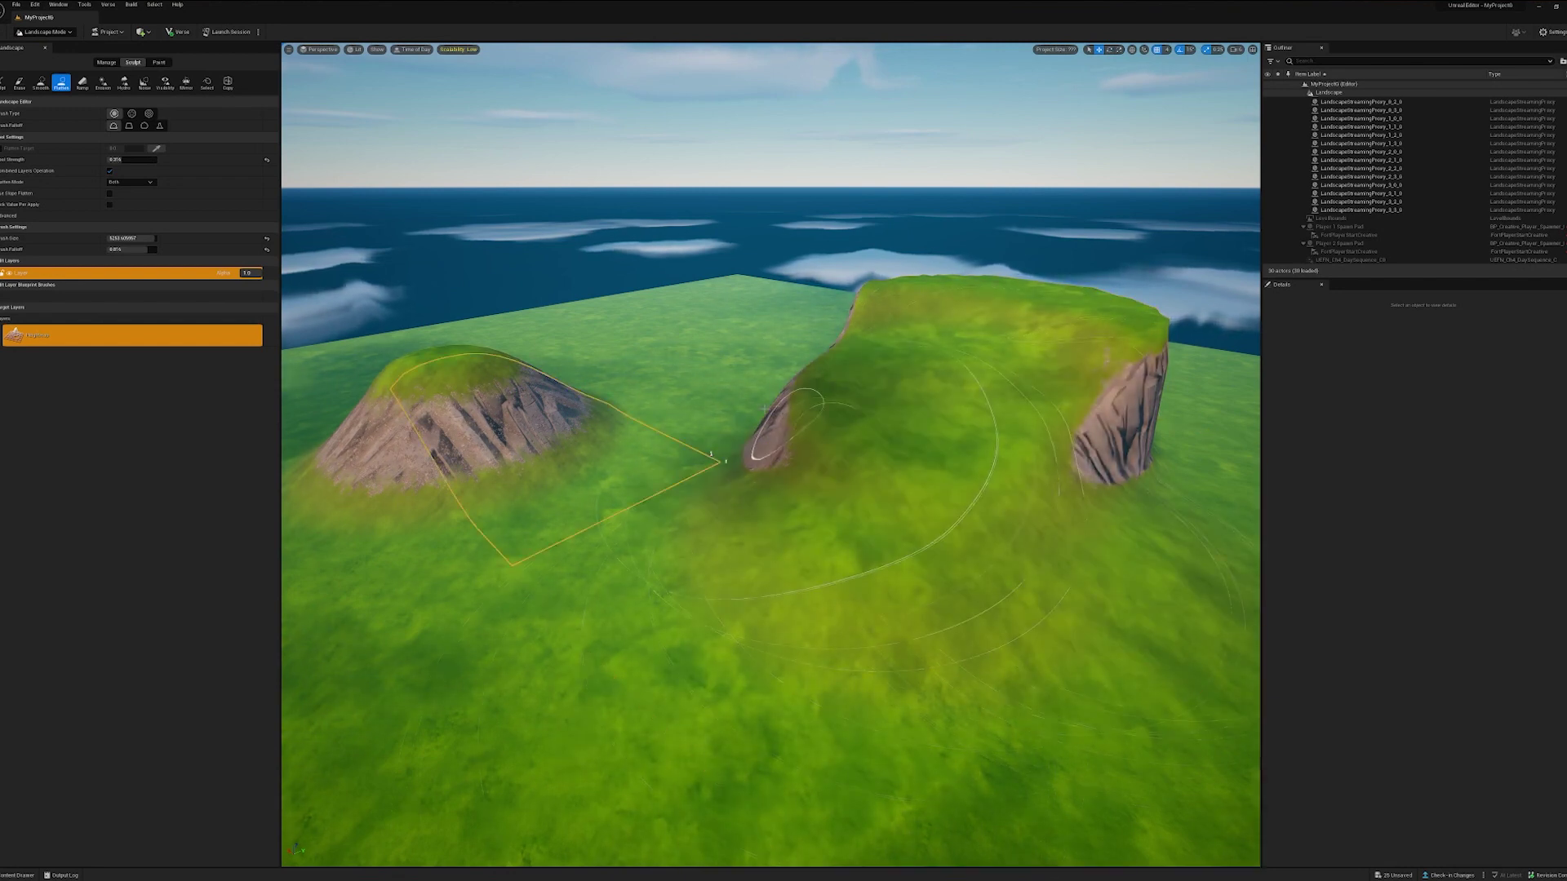
{"action": "left_click", "coordinate": [41, 83]}
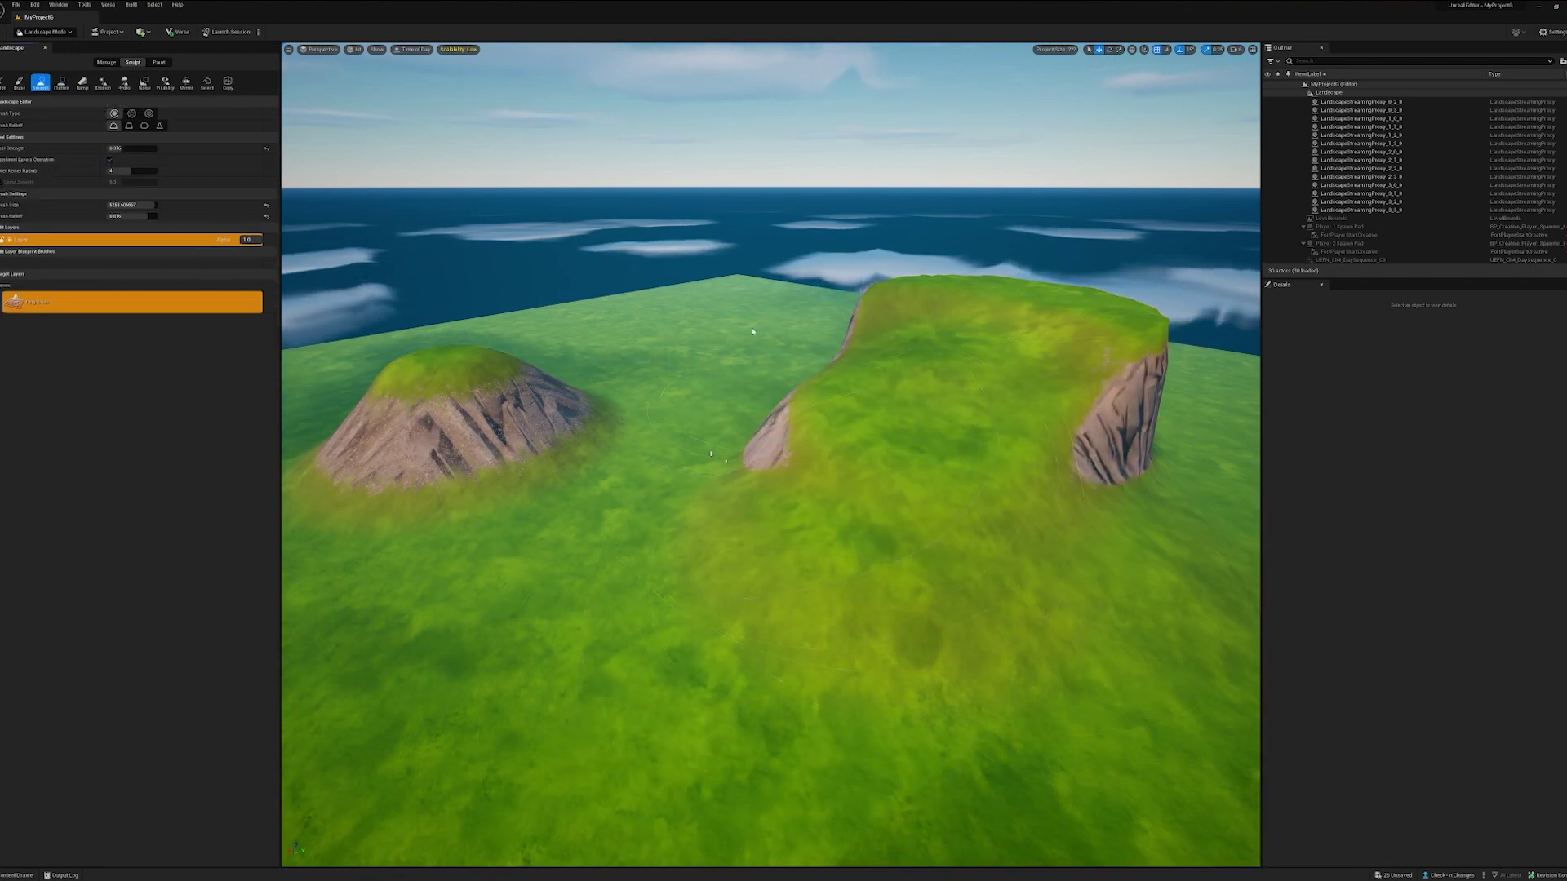
{"action": "mouse_move", "coordinate": [783, 445]}
{"action": "left_mouse_down"}
{"action": "mouse_move", "coordinate": [1092, 490]}
{"action": "mouse_move", "coordinate": [795, 431]}
{"action": "mouse_move", "coordinate": [557, 449]}
{"action": "mouse_move", "coordinate": [640, 515]}
{"action": "left_mouse_up"}
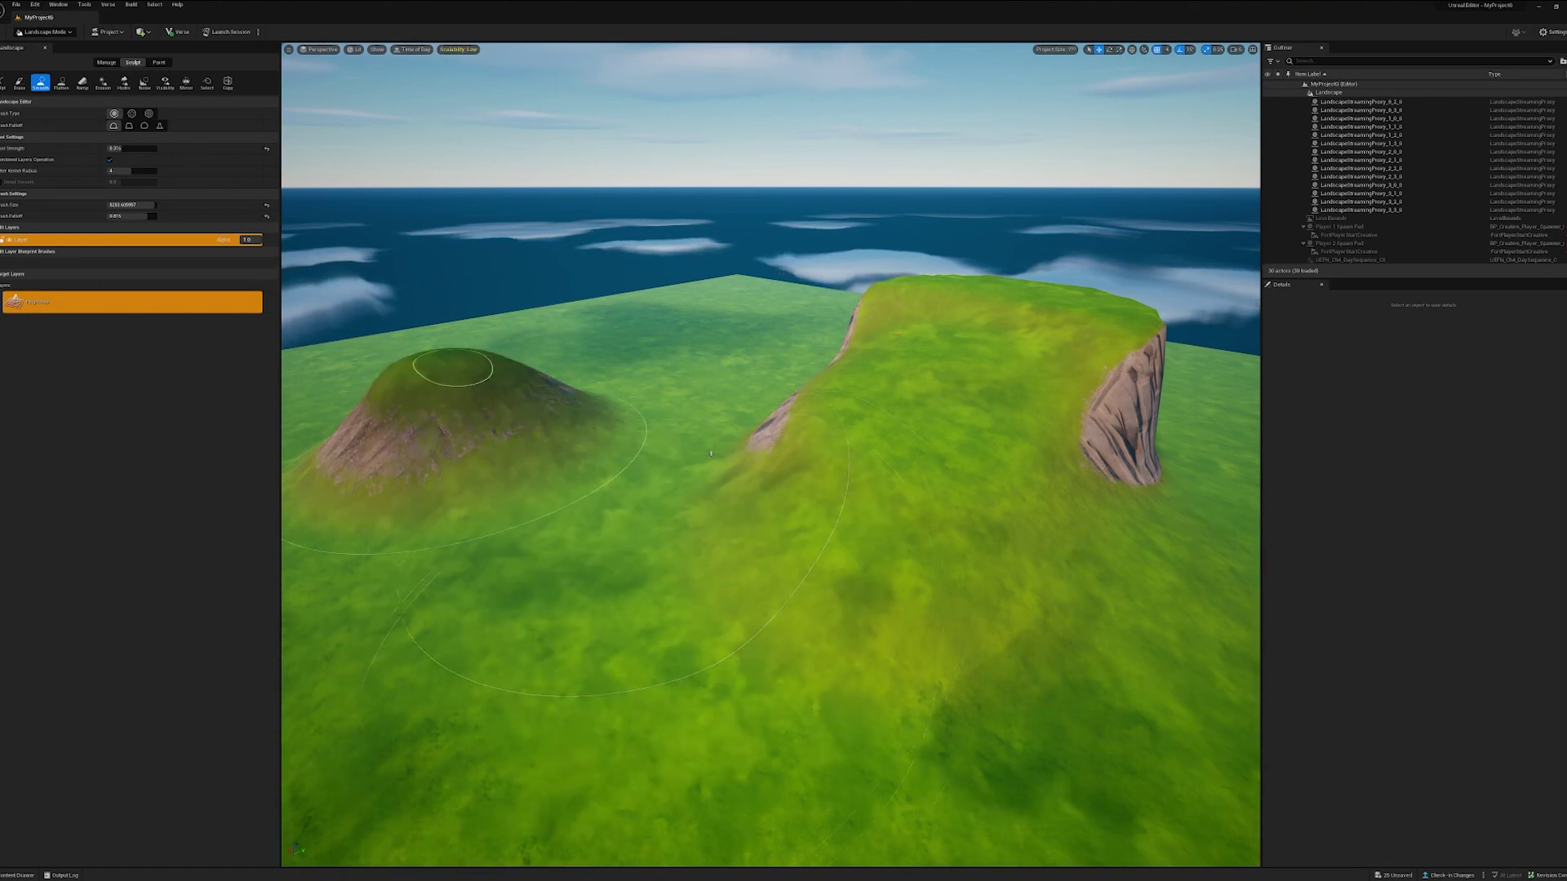
- Raise the valley between the hills, then erase and smooth away the mounds
{"action": "left_click", "coordinate": [4, 83]}
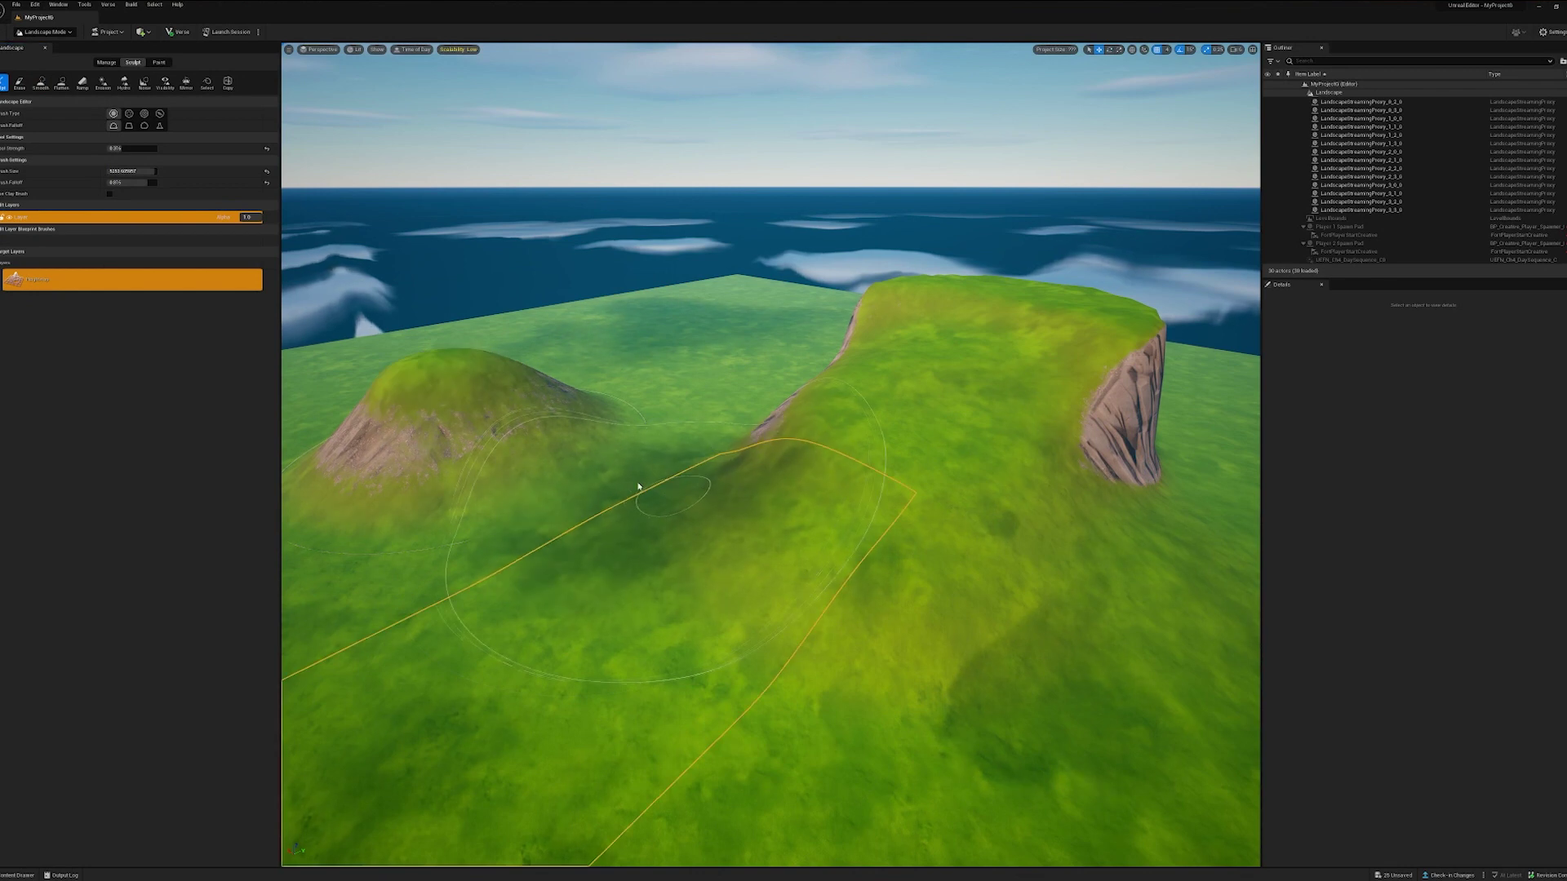
{"action": "mouse_move", "coordinate": [662, 515]}
{"action": "left_mouse_down"}
{"action": "mouse_move", "coordinate": [568, 454]}
{"action": "mouse_move", "coordinate": [880, 583]}
{"action": "left_mouse_up"}
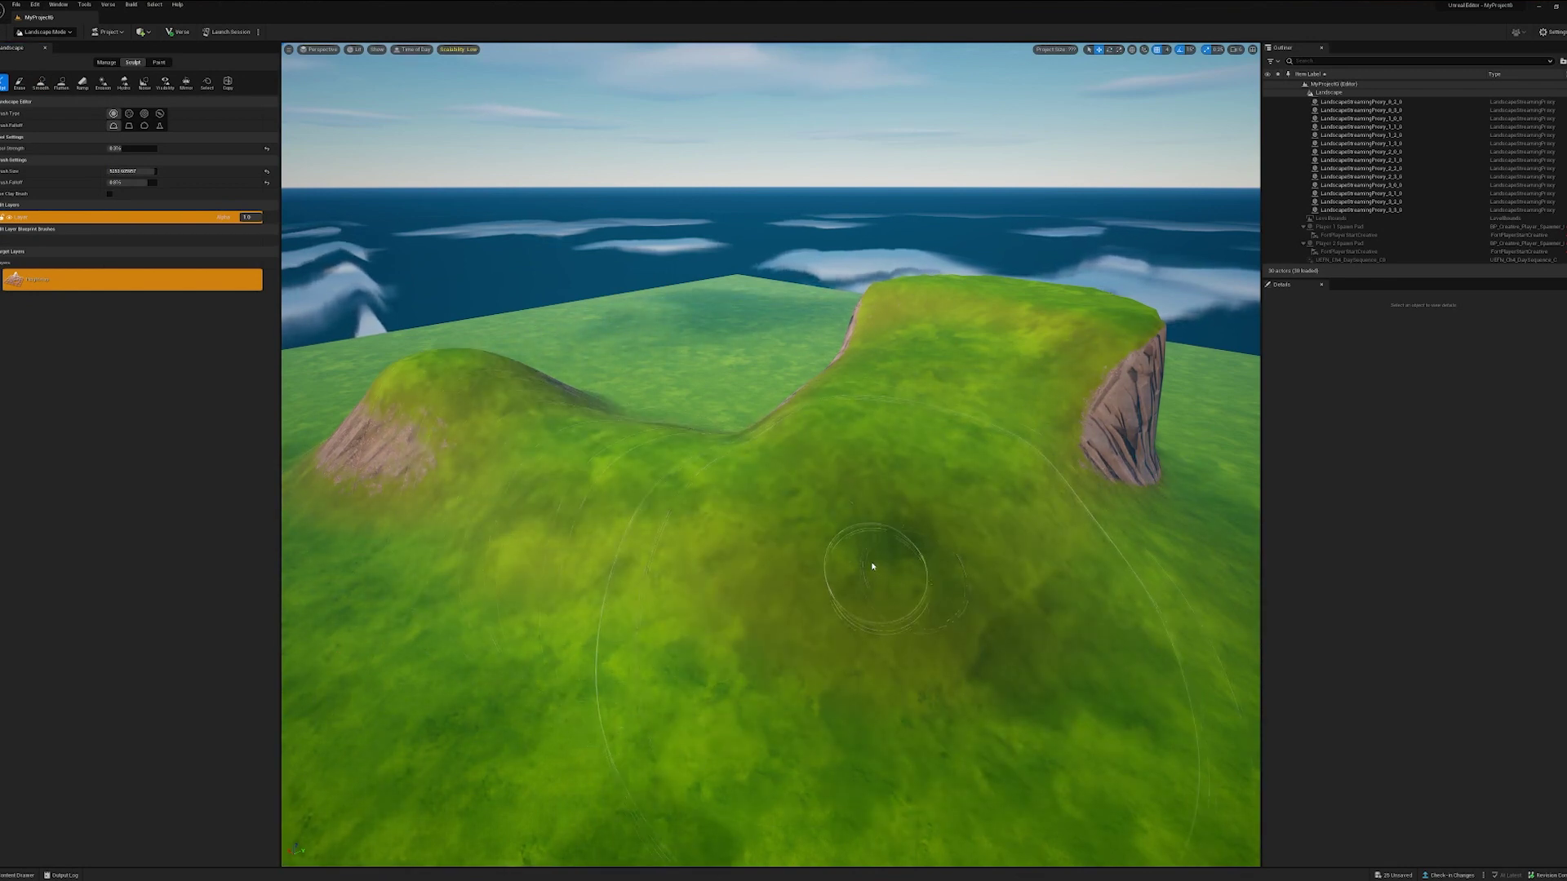
{"action": "scroll", "coordinate": [877, 570], "scroll_direction": "down", "scroll_amount": 3}
{"action": "scroll", "coordinate": [871, 562], "scroll_direction": "down", "scroll_amount": 2}
{"action": "scroll", "coordinate": [870, 561], "scroll_direction": "down", "scroll_amount": 1}
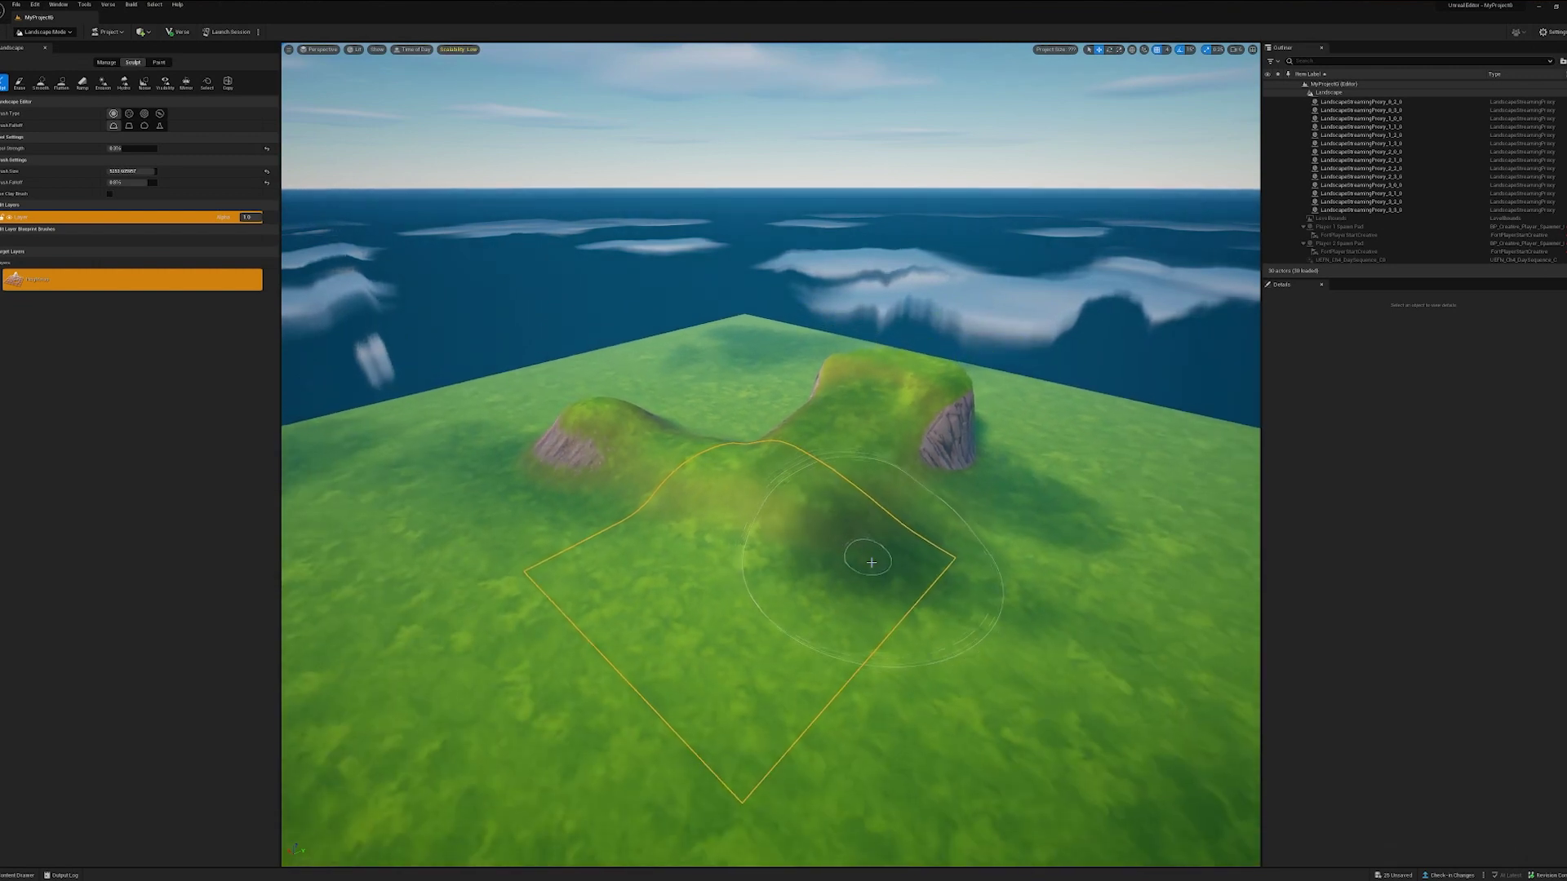
{"action": "scroll", "coordinate": [871, 562], "scroll_direction": "down", "scroll_amount": 1}
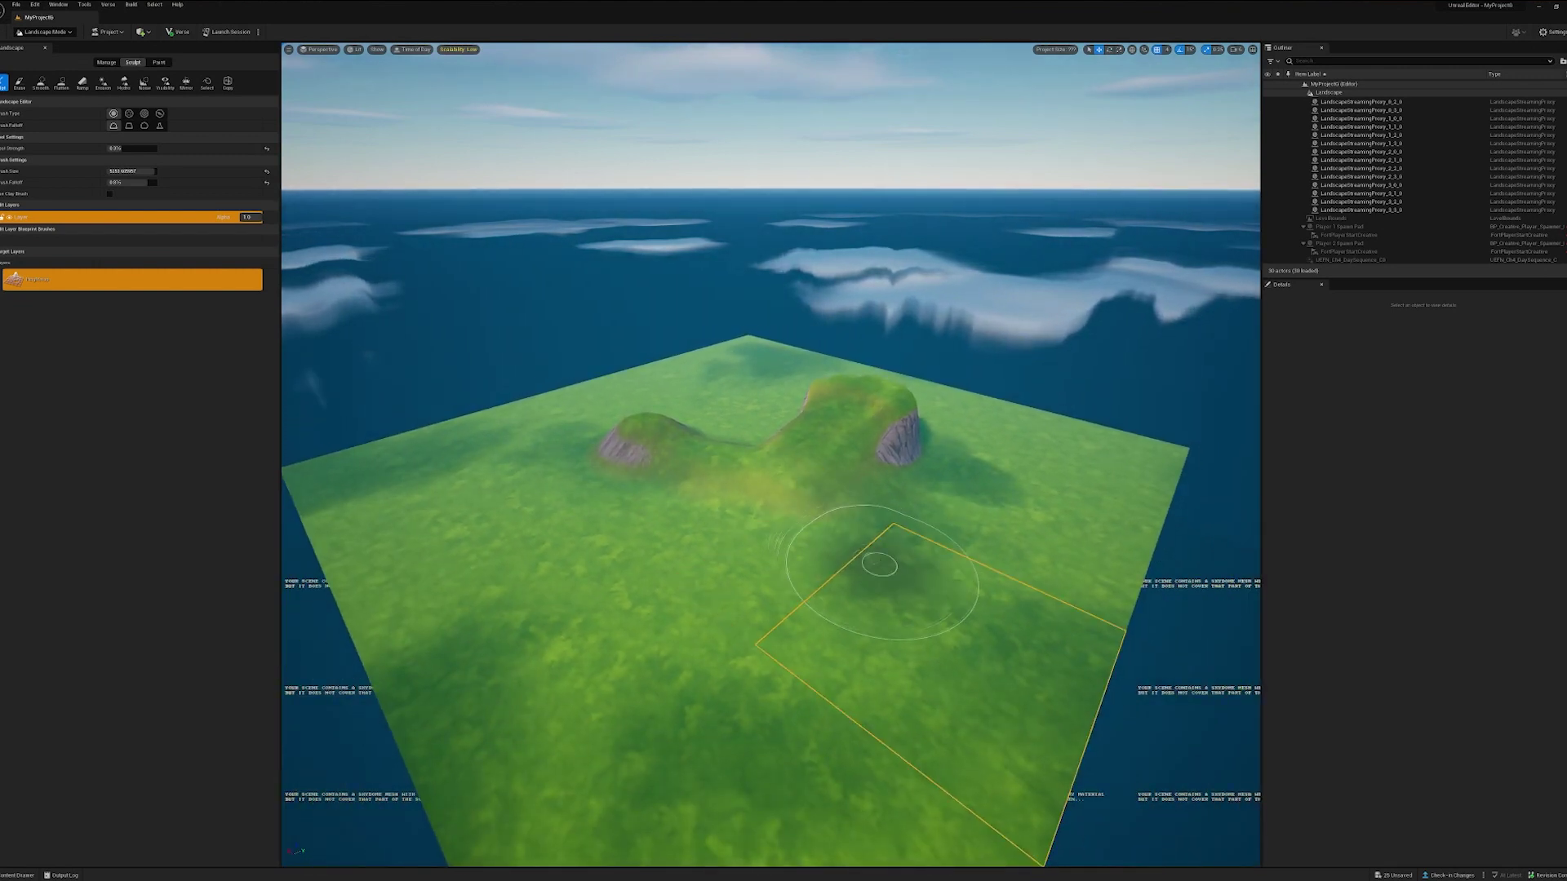
{"action": "mouse_move", "coordinate": [870, 562]}
{"action": "right_mouse_down"}
{"action": "mouse_move", "coordinate": [871, 638]}
{"action": "mouse_move", "coordinate": [930, 575]}
{"action": "right_mouse_up"}
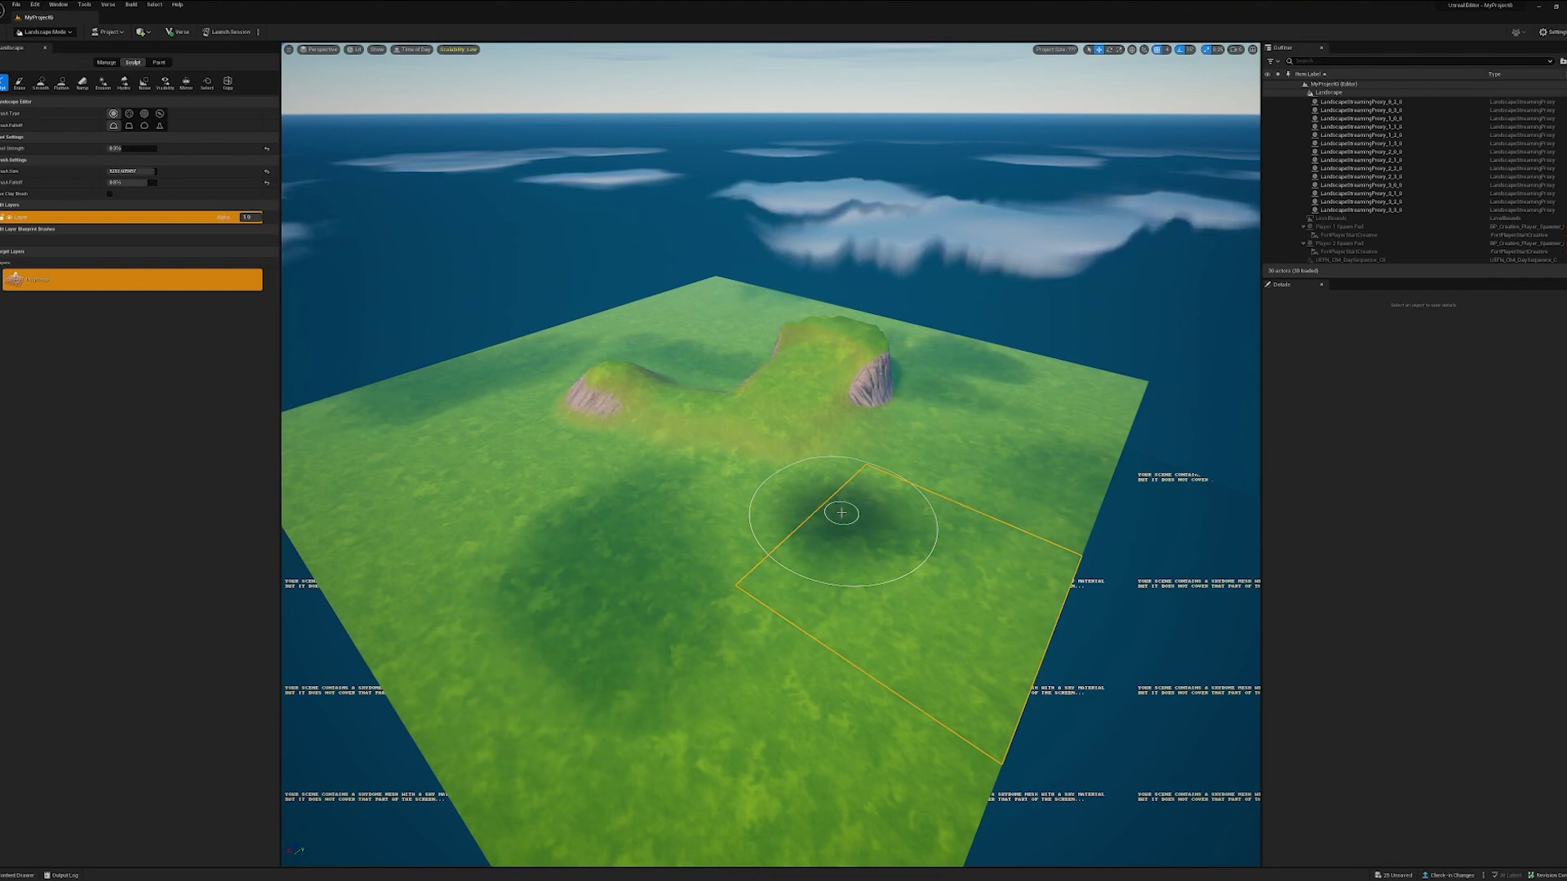
{"action": "scroll", "coordinate": [842, 512], "scroll_direction": "up", "scroll_amount": 4}
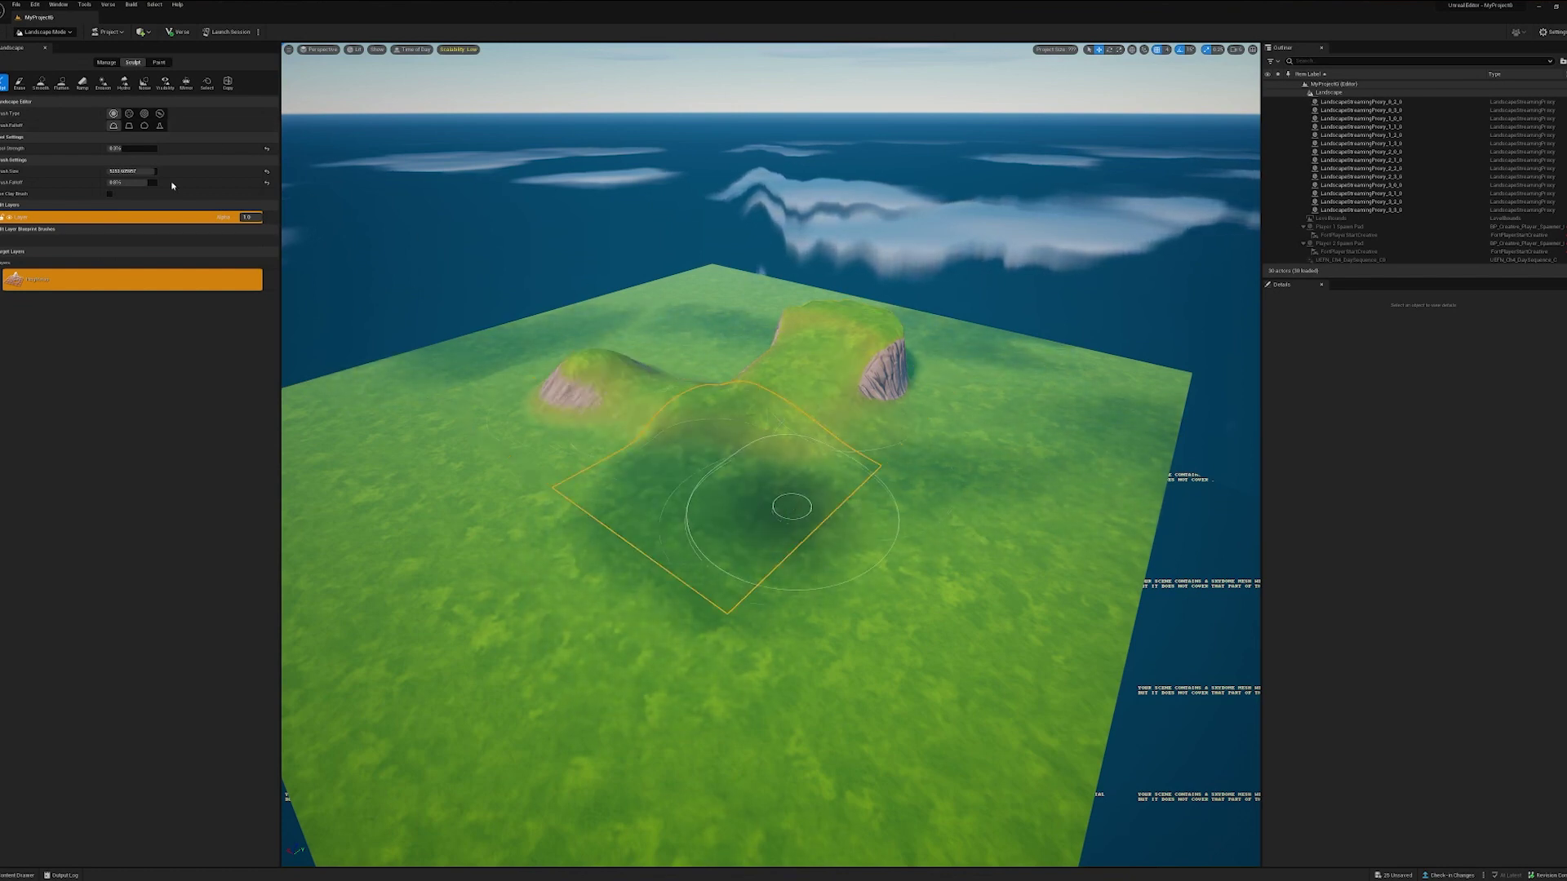
{"action": "left_click", "coordinate": [18, 83]}
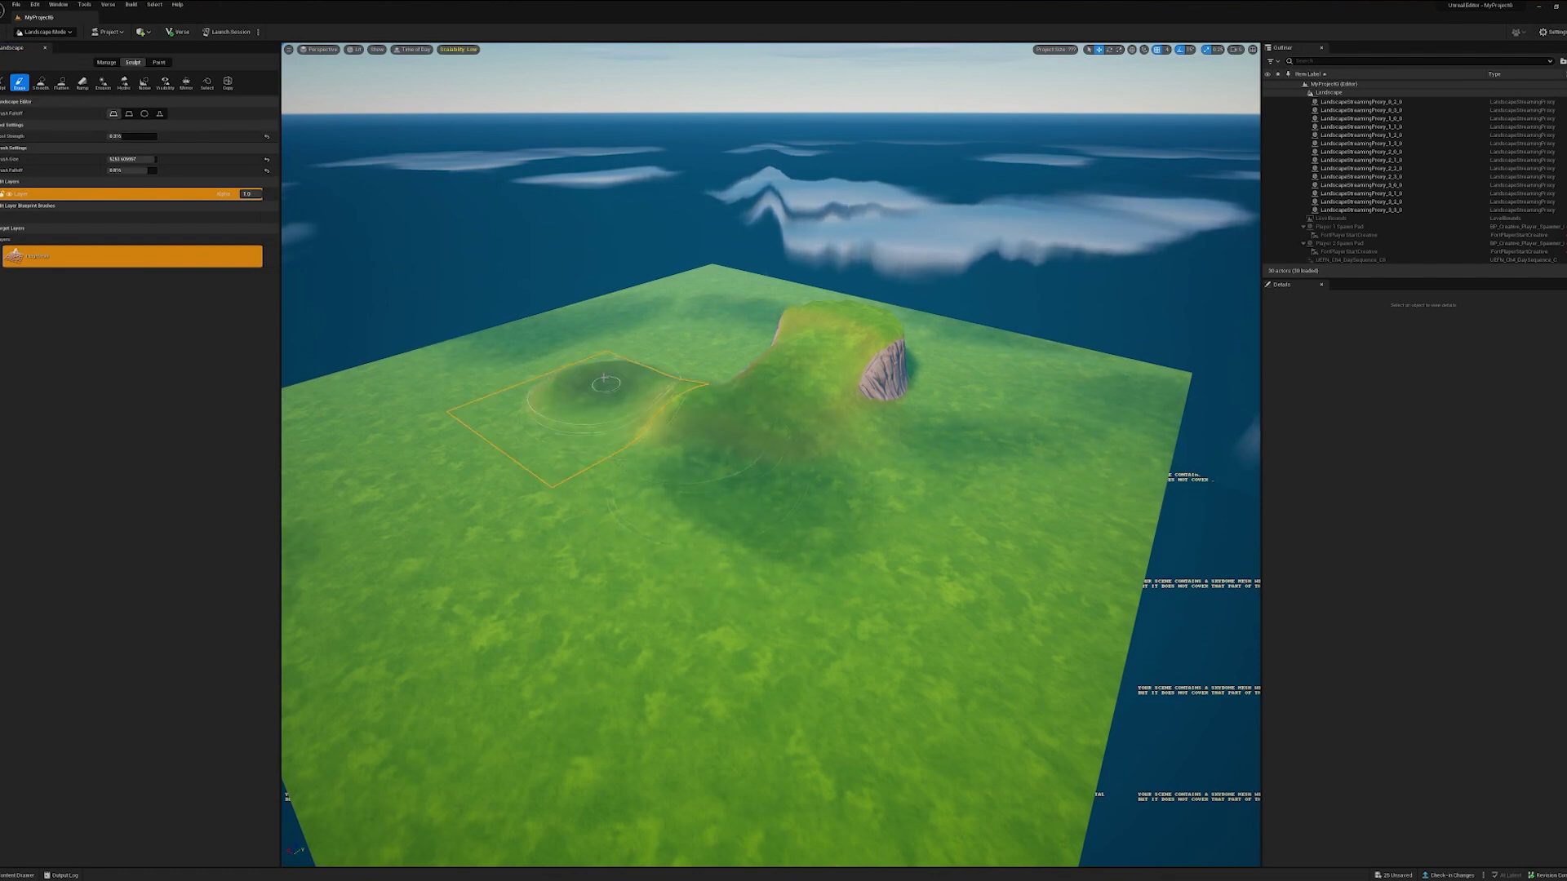
{"action": "left_click", "coordinate": [40, 84]}
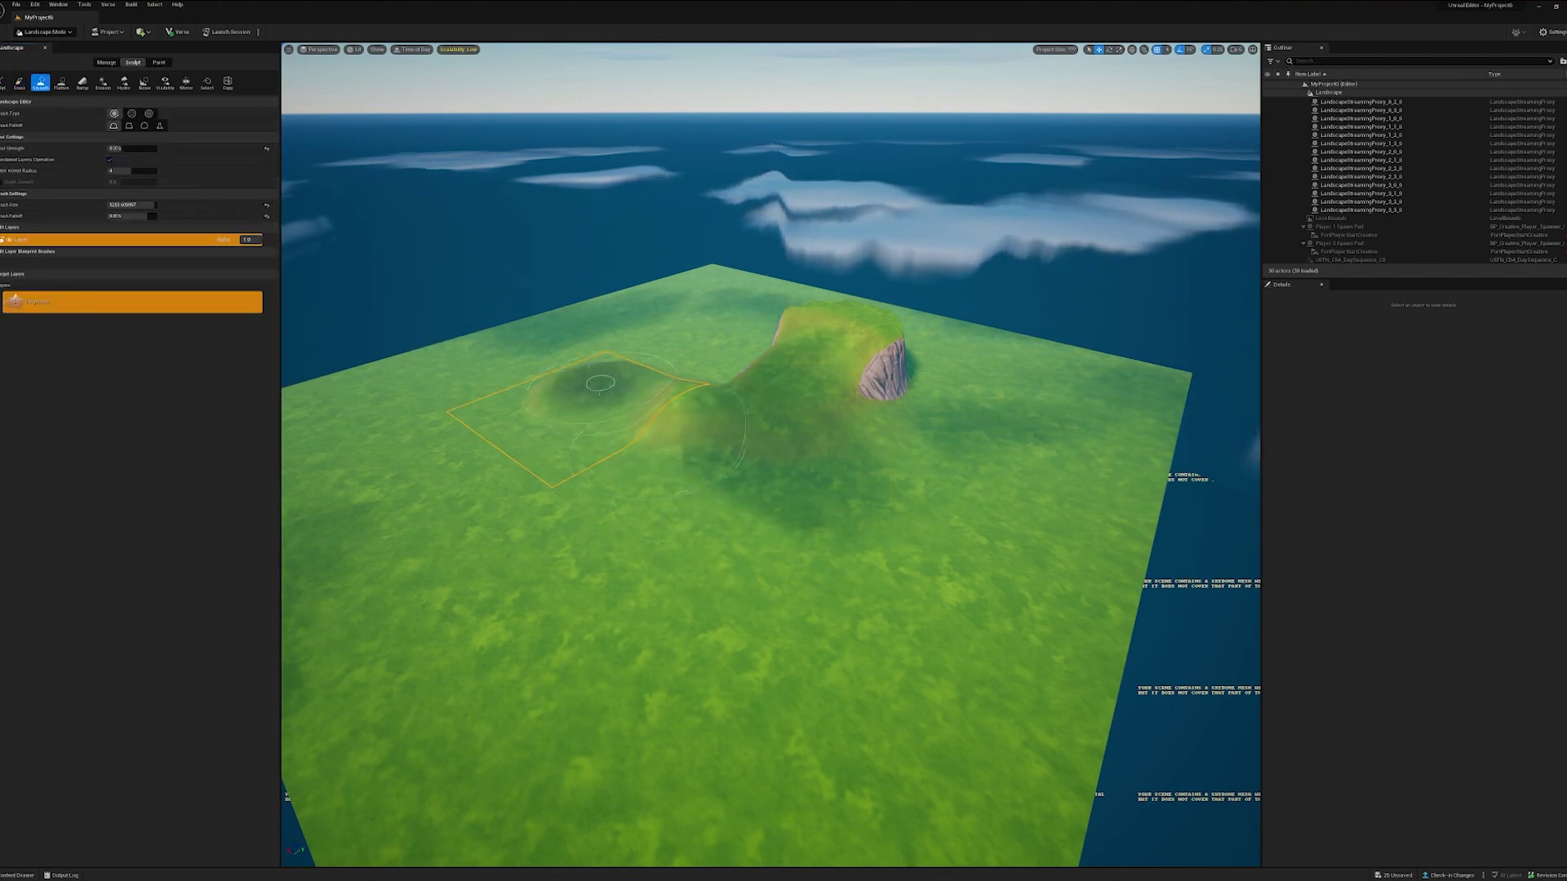
{"action": "mouse_move", "coordinate": [600, 380]}
{"action": "left_mouse_down"}
{"action": "mouse_move", "coordinate": [722, 429]}
{"action": "mouse_move", "coordinate": [640, 388]}
{"action": "mouse_move", "coordinate": [714, 448]}
{"action": "mouse_move", "coordinate": [625, 442]}
{"action": "mouse_move", "coordinate": [734, 477]}
{"action": "mouse_move", "coordinate": [832, 404]}
{"action": "mouse_move", "coordinate": [858, 360]}
{"action": "mouse_move", "coordinate": [859, 435]}
{"action": "mouse_move", "coordinate": [944, 612]}
{"action": "mouse_move", "coordinate": [1014, 630]}
{"action": "left_mouse_up"}
{"action": "left_click", "coordinate": [61, 83]}
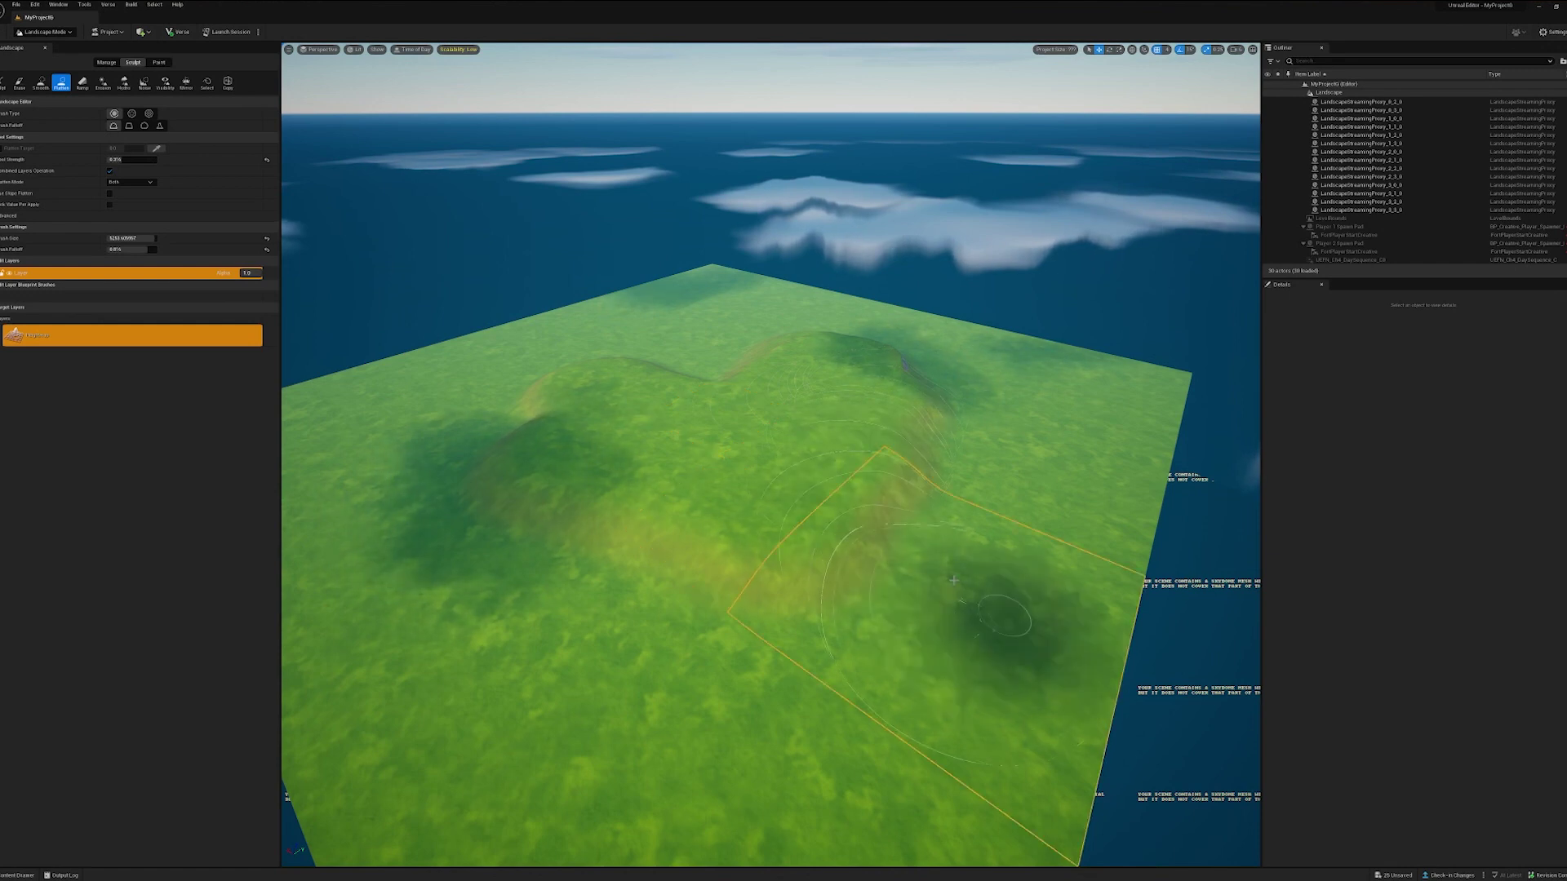
- Raise a tall rocky peak and erode the terrain below it
{"action": "left_click", "coordinate": [4, 84]}
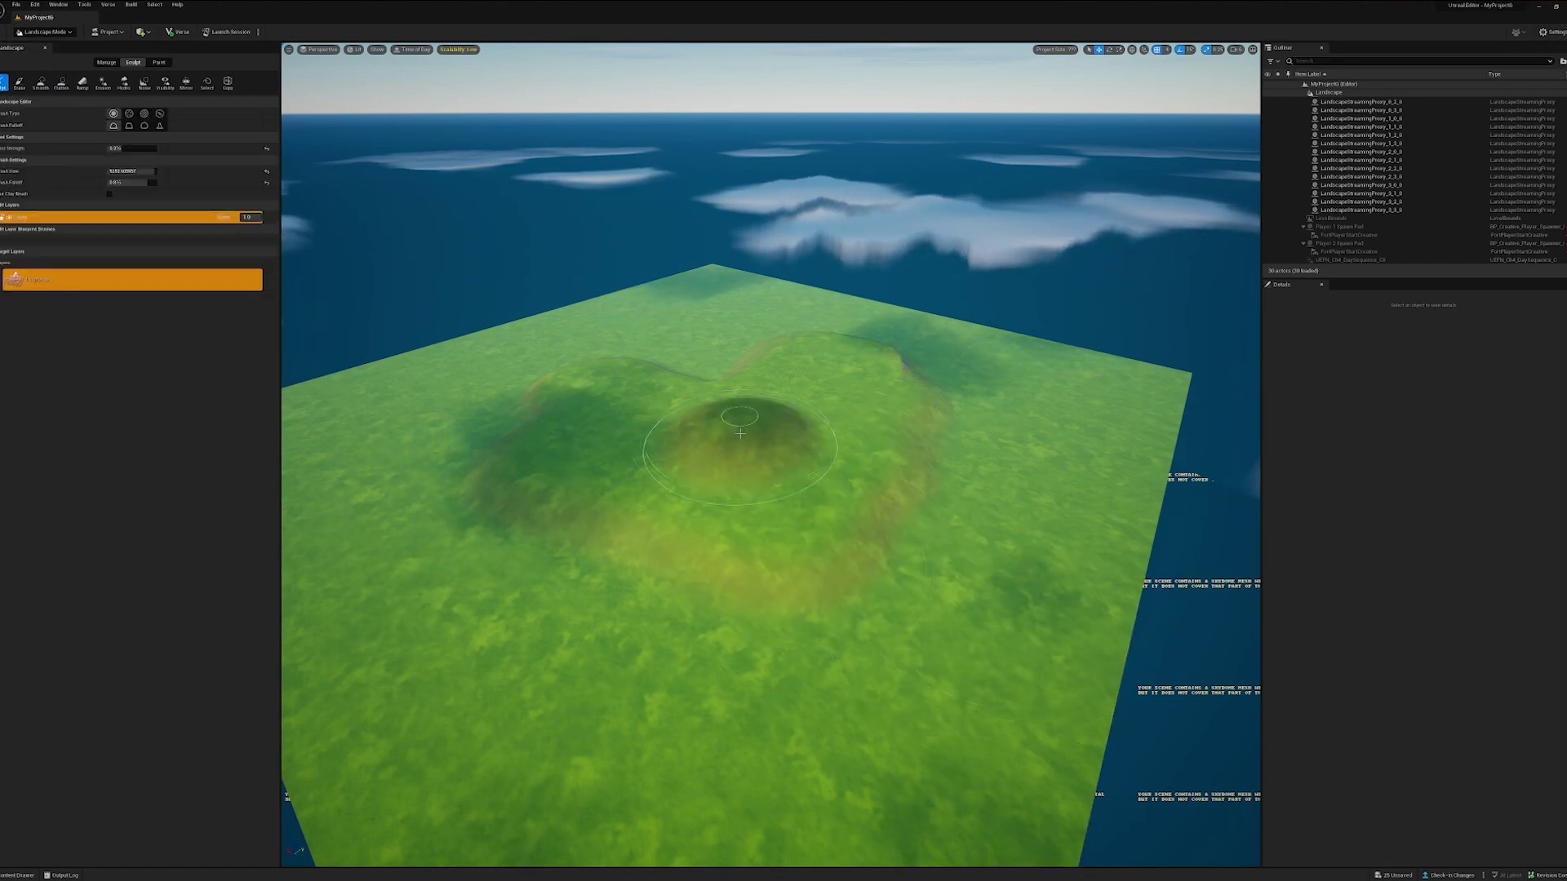
{"action": "left_click_drag", "start_coordinate": [740, 431], "coordinate": [724, 416]}
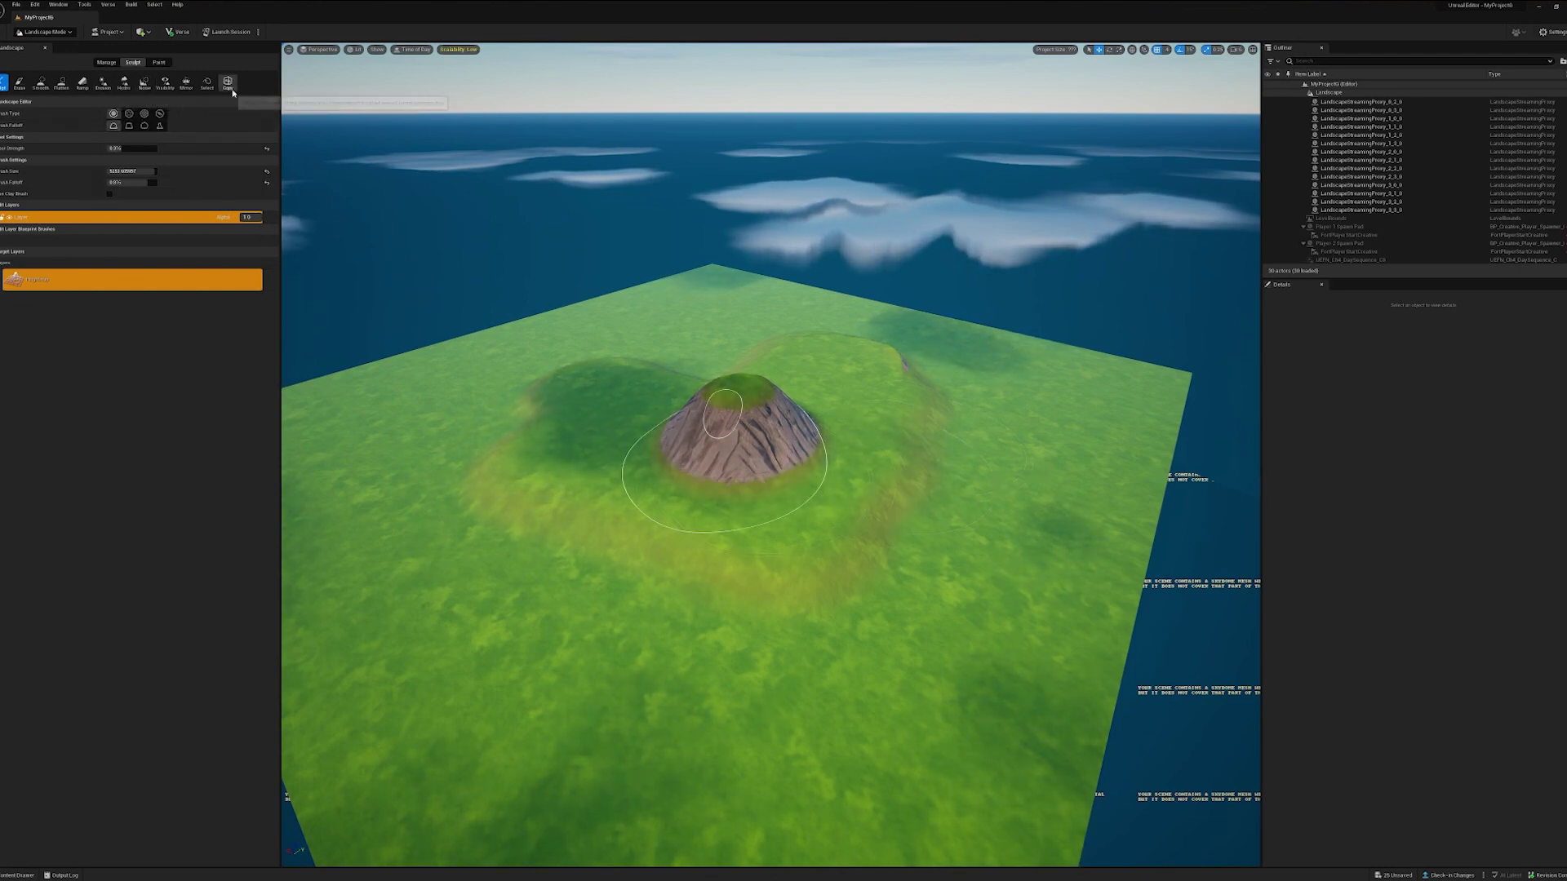
{"action": "left_click", "coordinate": [102, 81]}
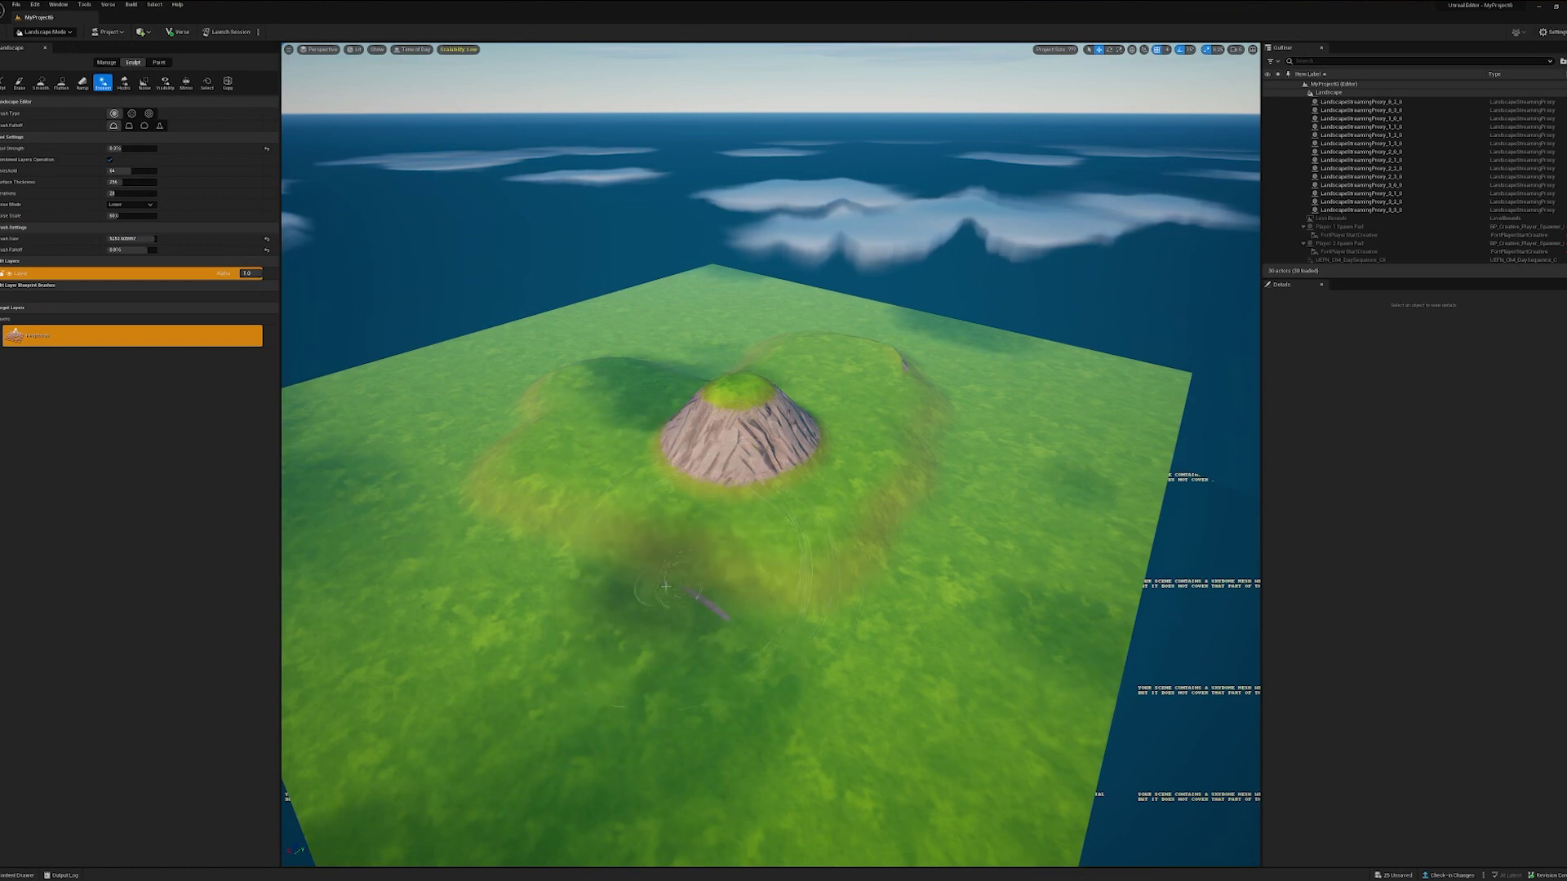
{"action": "left_click_drag", "start_coordinate": [657, 569], "coordinate": [706, 612]}
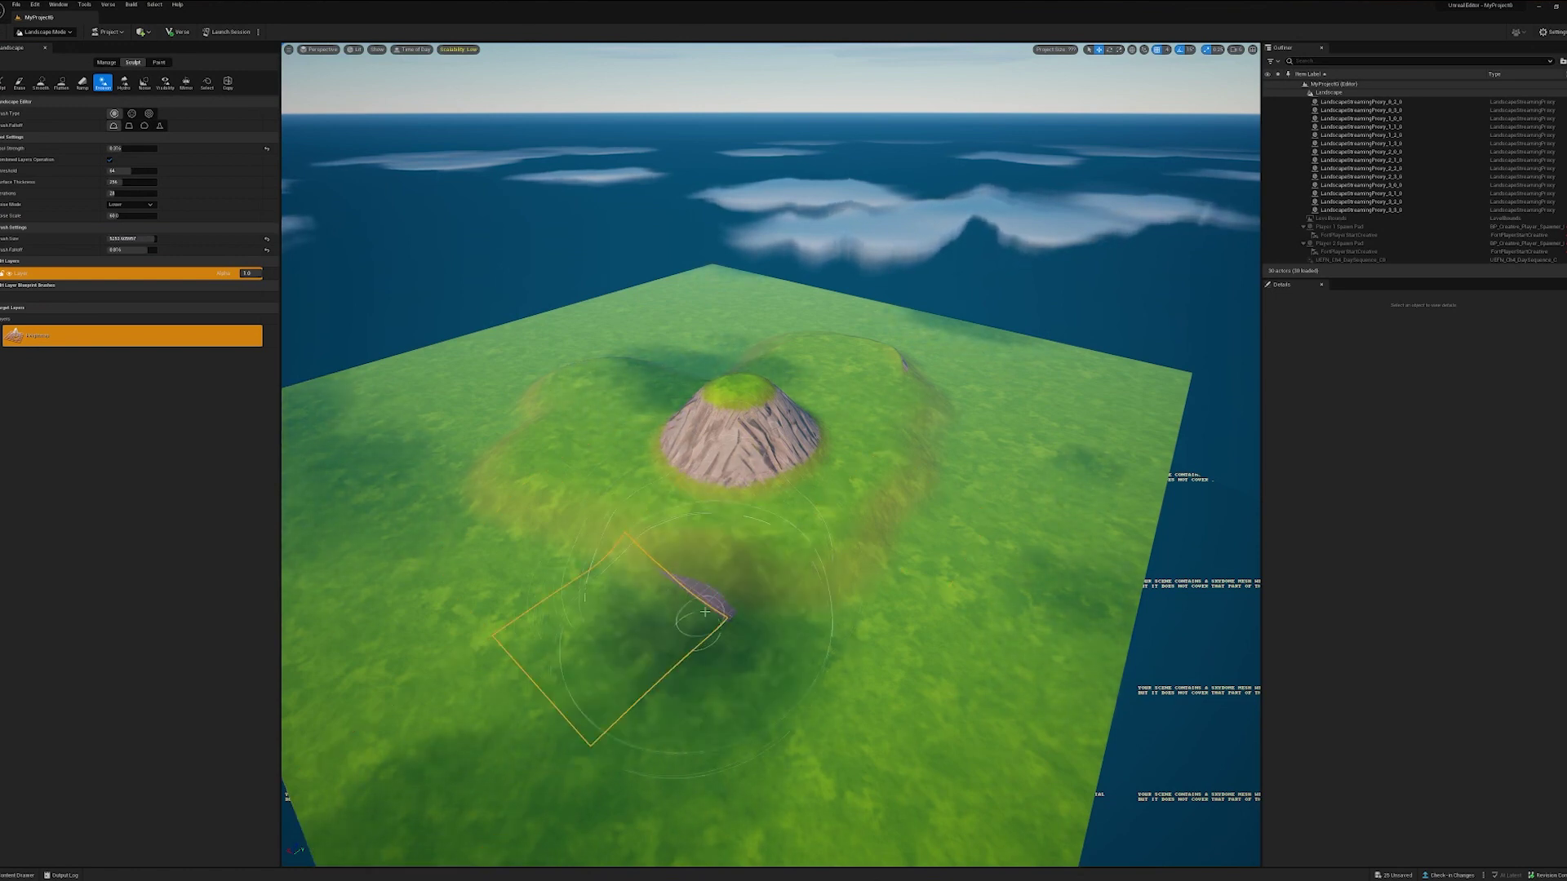
{"action": "scroll", "coordinate": [724, 635], "scroll_direction": "up", "scroll_amount": 5}
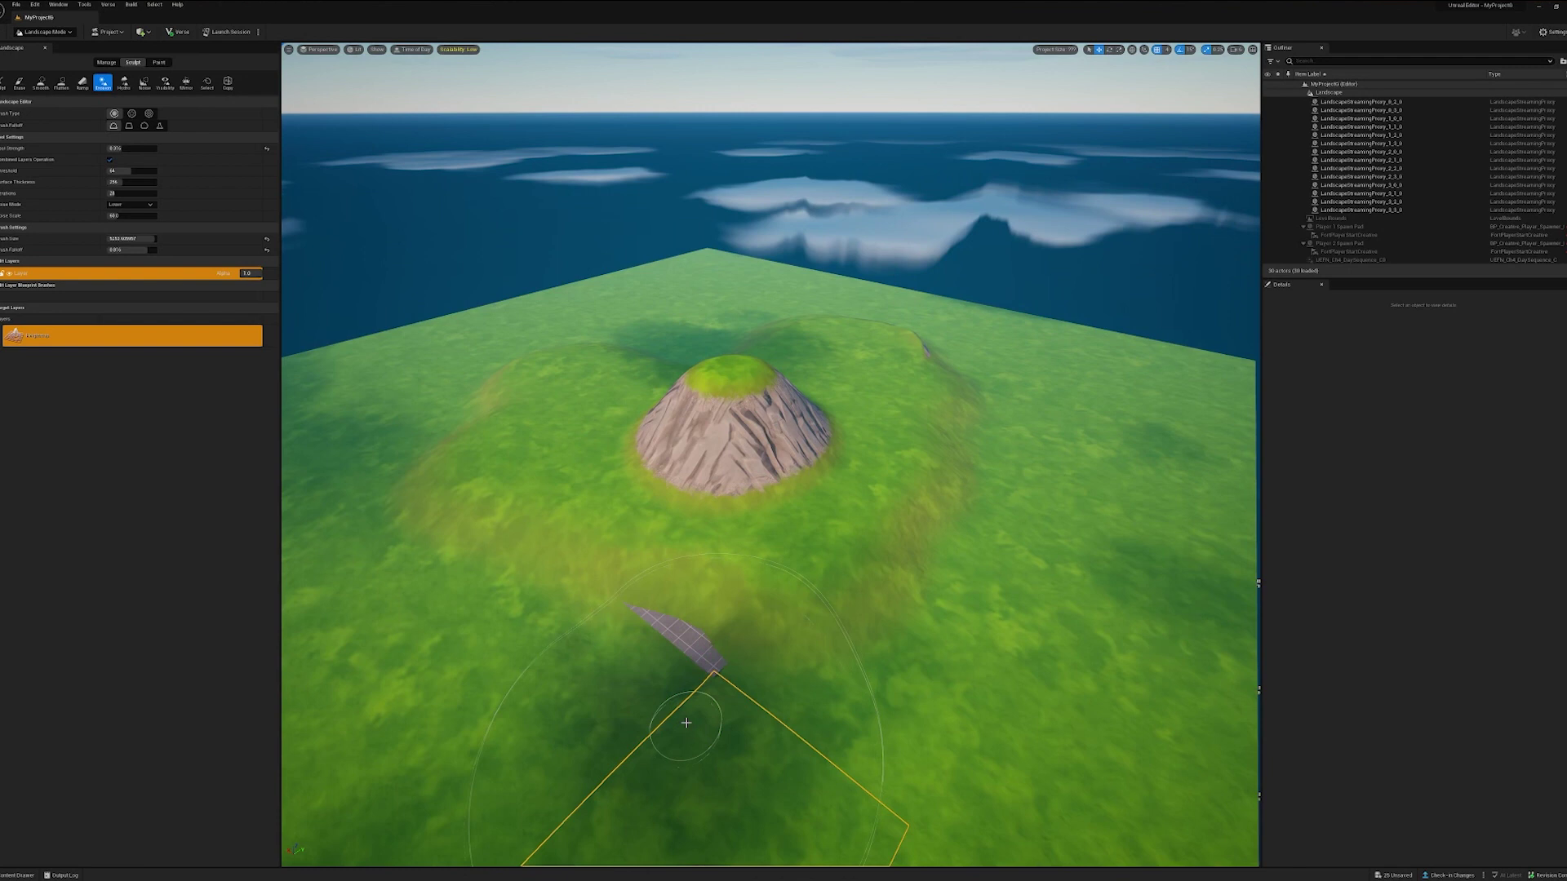
- Enlarge the brush, raise the ground below the mountain, and orbit to centre it
{"action": "right_click_drag", "start_coordinate": [693, 691], "coordinate": [711, 553]}
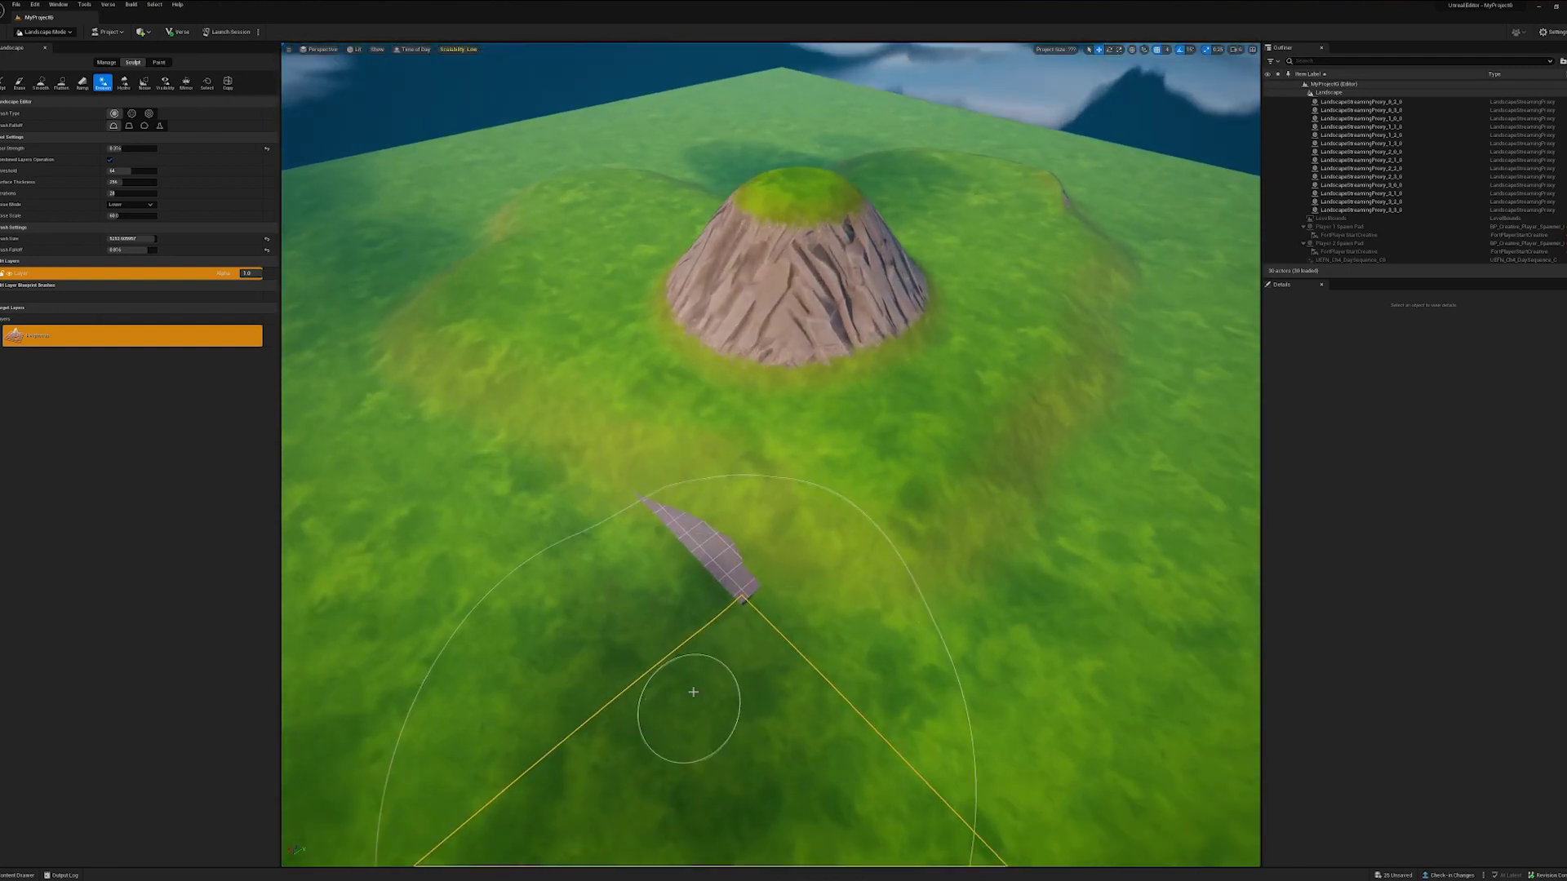
{"action": "key", "text": "]"}
{"action": "key", "text": "]"}
{"action": "key", "text": "]"}
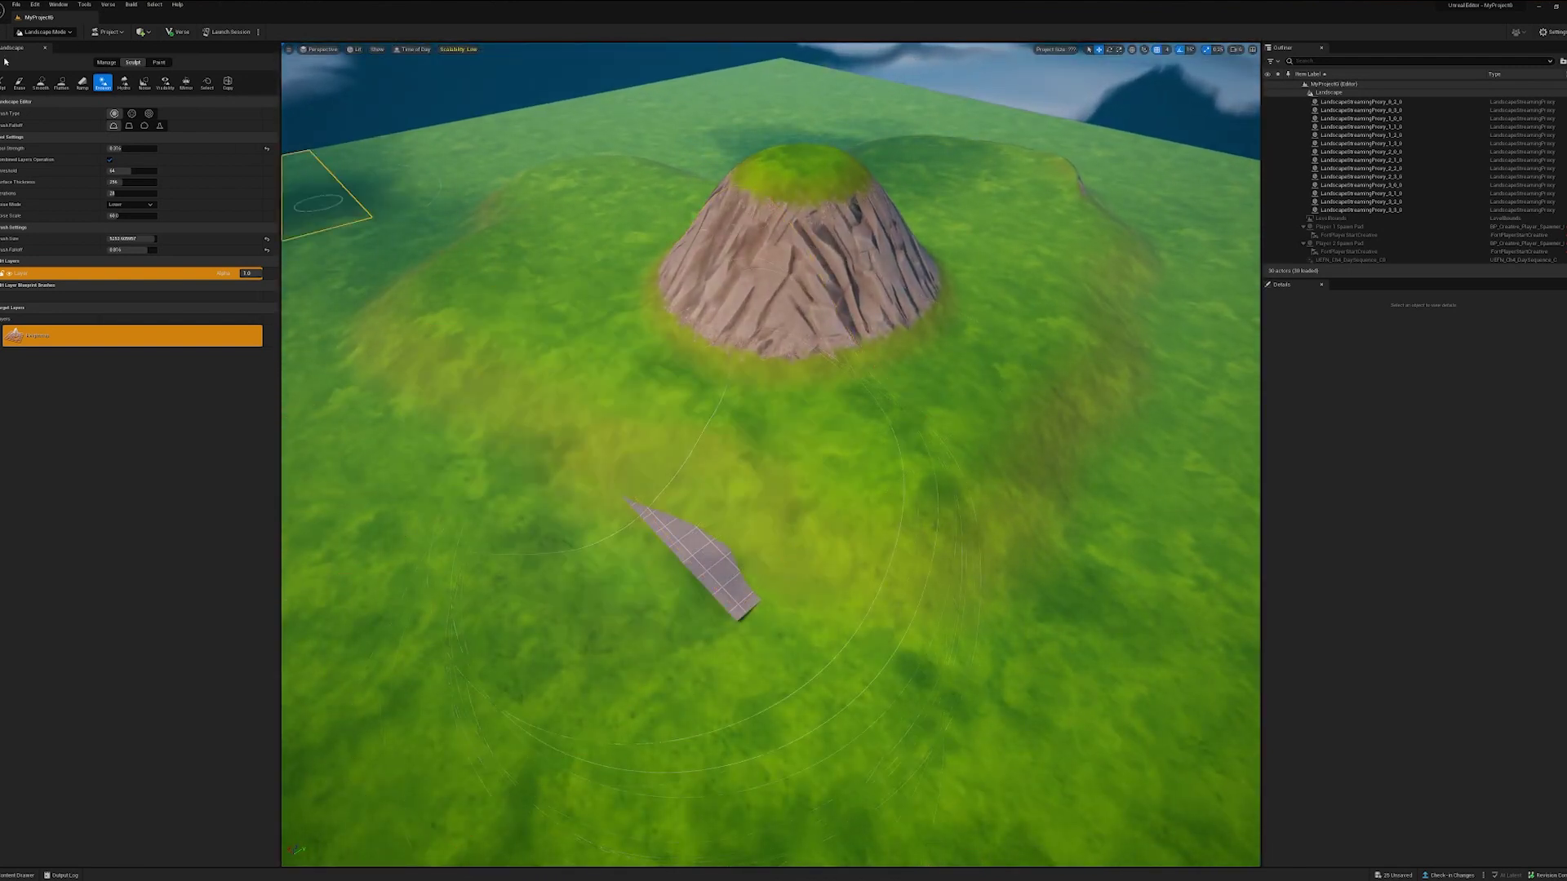
{"action": "left_click", "coordinate": [4, 82]}
{"action": "left_click_drag", "start_coordinate": [490, 482], "coordinate": [691, 542]}
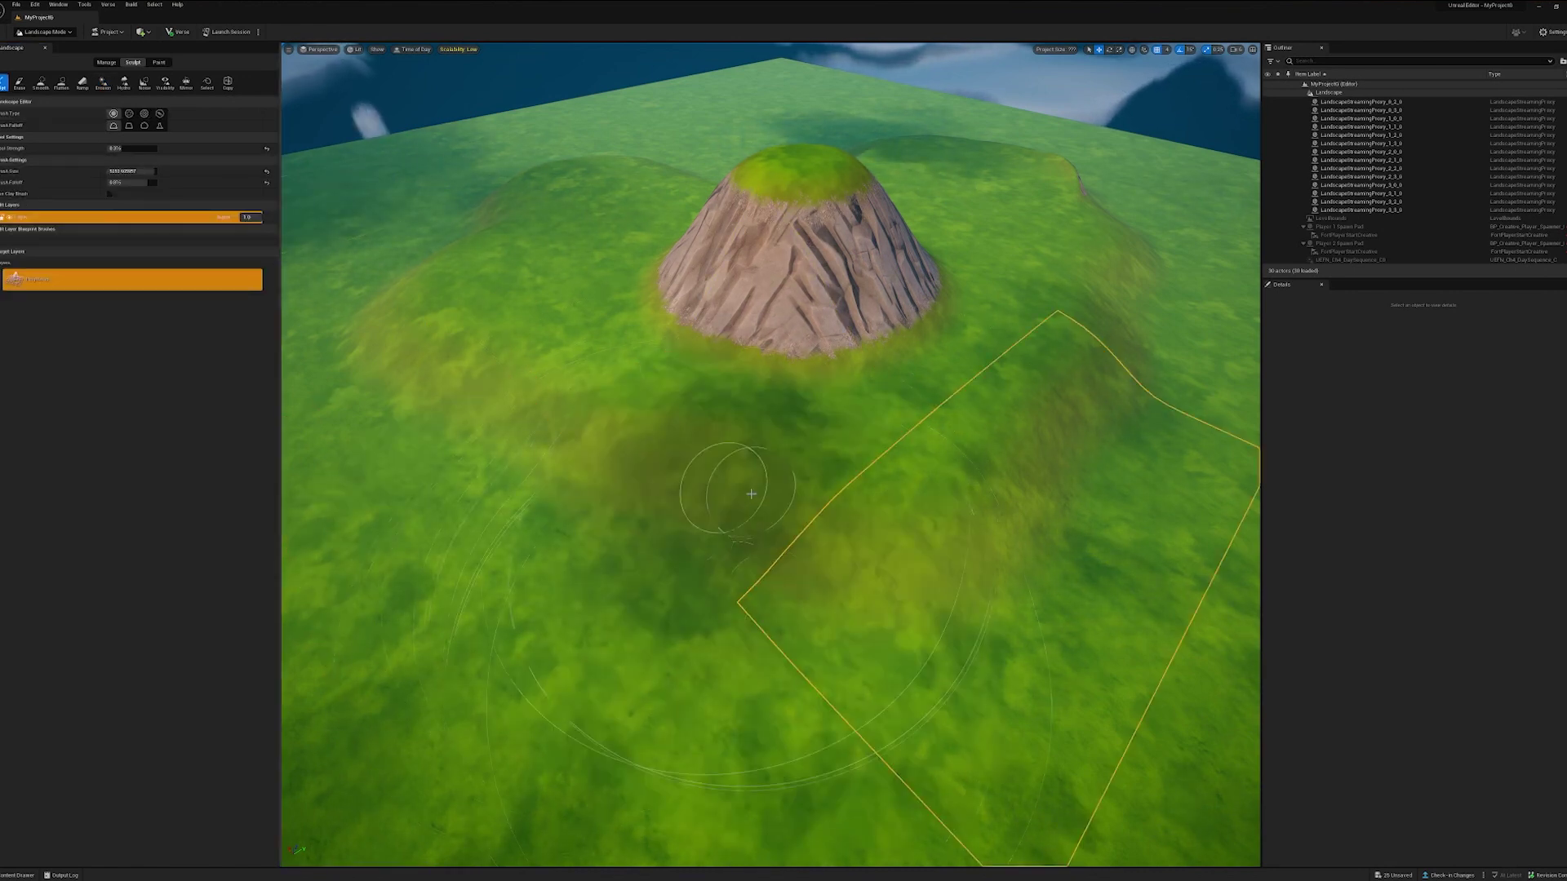
{"action": "mouse_move", "coordinate": [718, 595]}
{"action": "right_mouse_down"}
{"action": "mouse_move", "coordinate": [722, 490]}
{"action": "mouse_move", "coordinate": [637, 466]}
{"action": "right_mouse_up"}
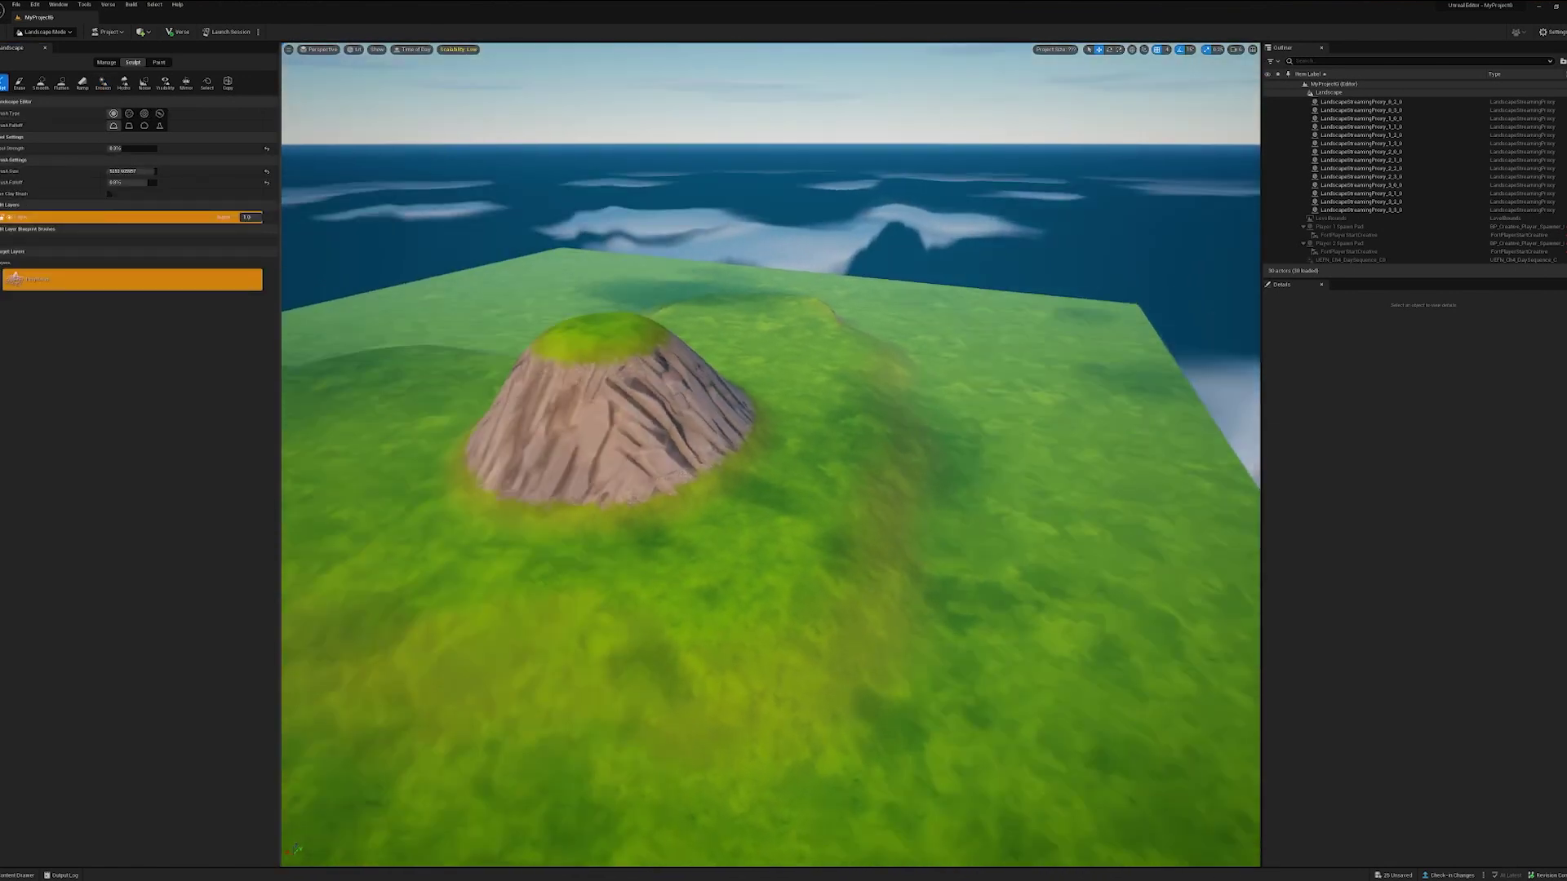
{"action": "right_click_drag", "start_coordinate": [772, 465], "coordinate": [661, 465]}
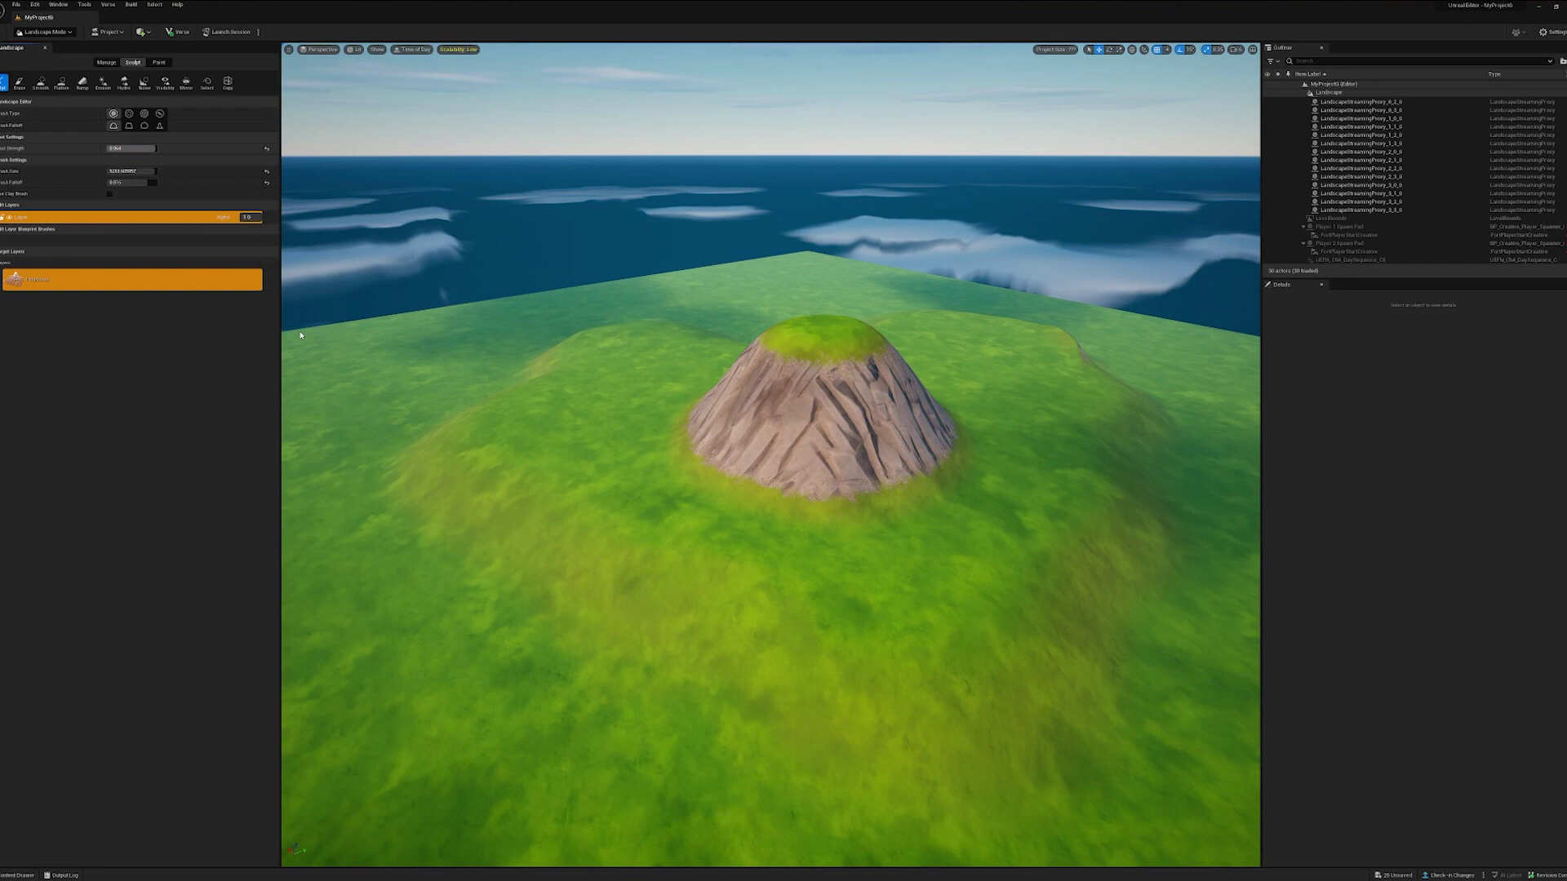
- Sculpt rocky mountains on the left, in the foreground and on the right
{"action": "left_click_drag", "start_coordinate": [456, 407], "coordinate": [410, 192]}
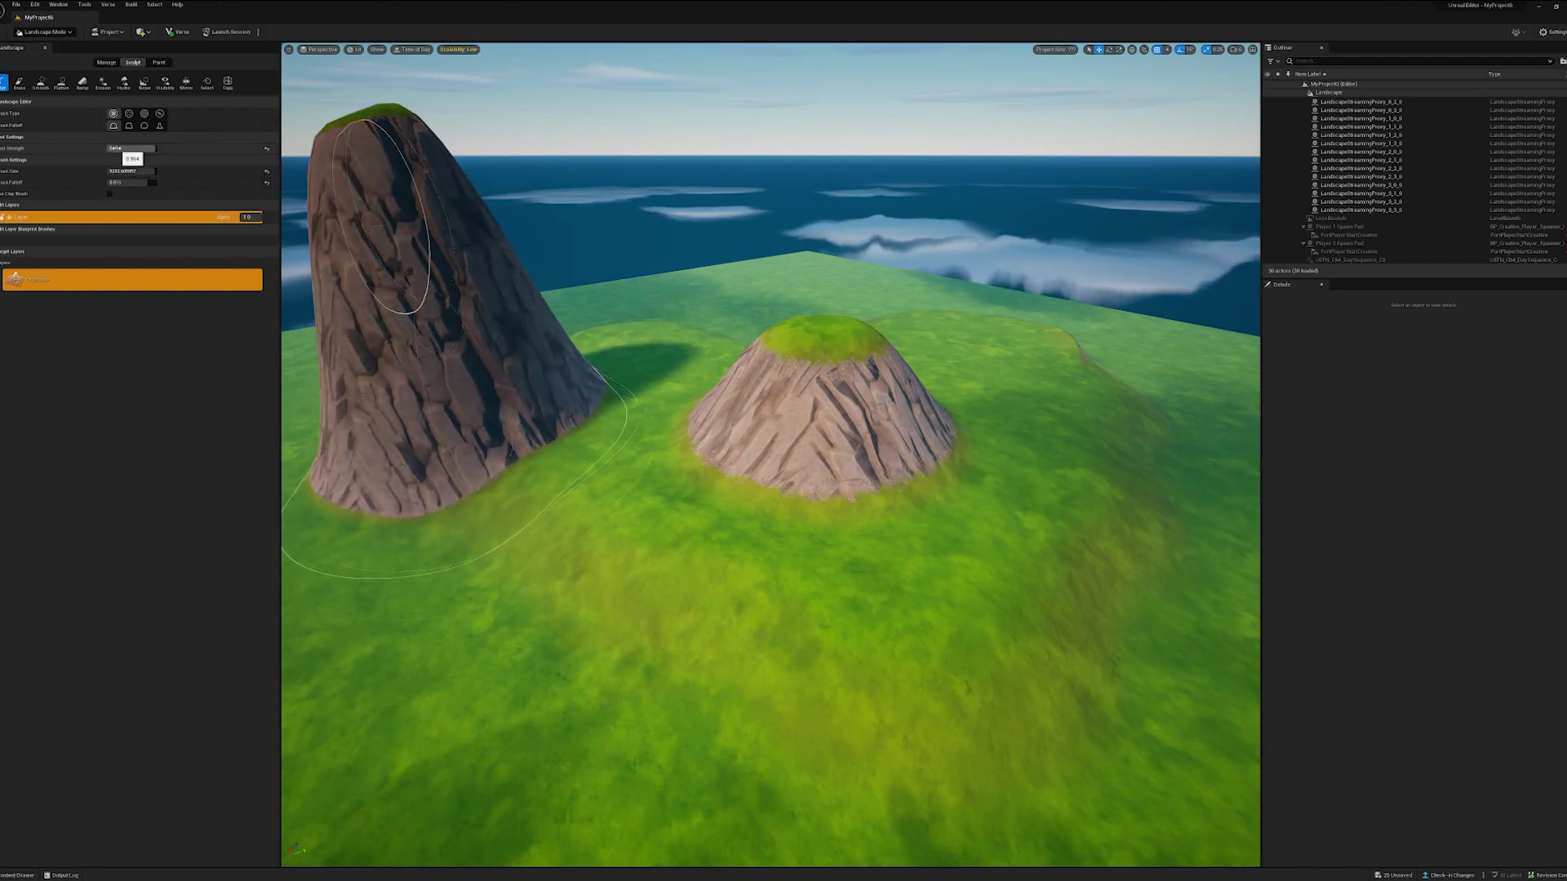
{"action": "left_click", "coordinate": [527, 511]}
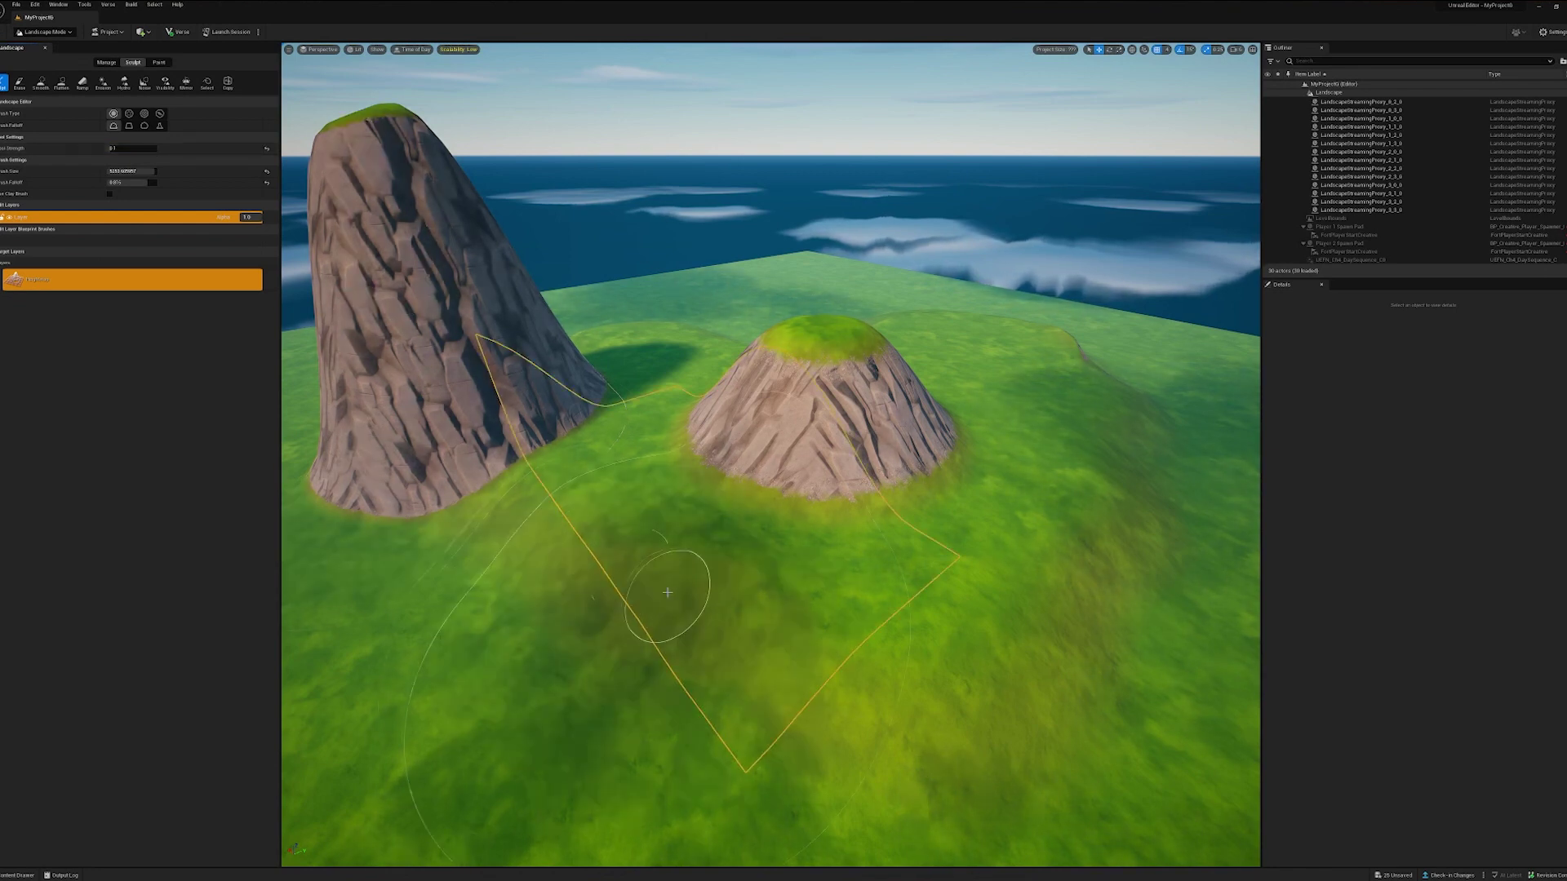
{"action": "left_click_drag", "start_coordinate": [667, 592], "coordinate": [605, 461]}
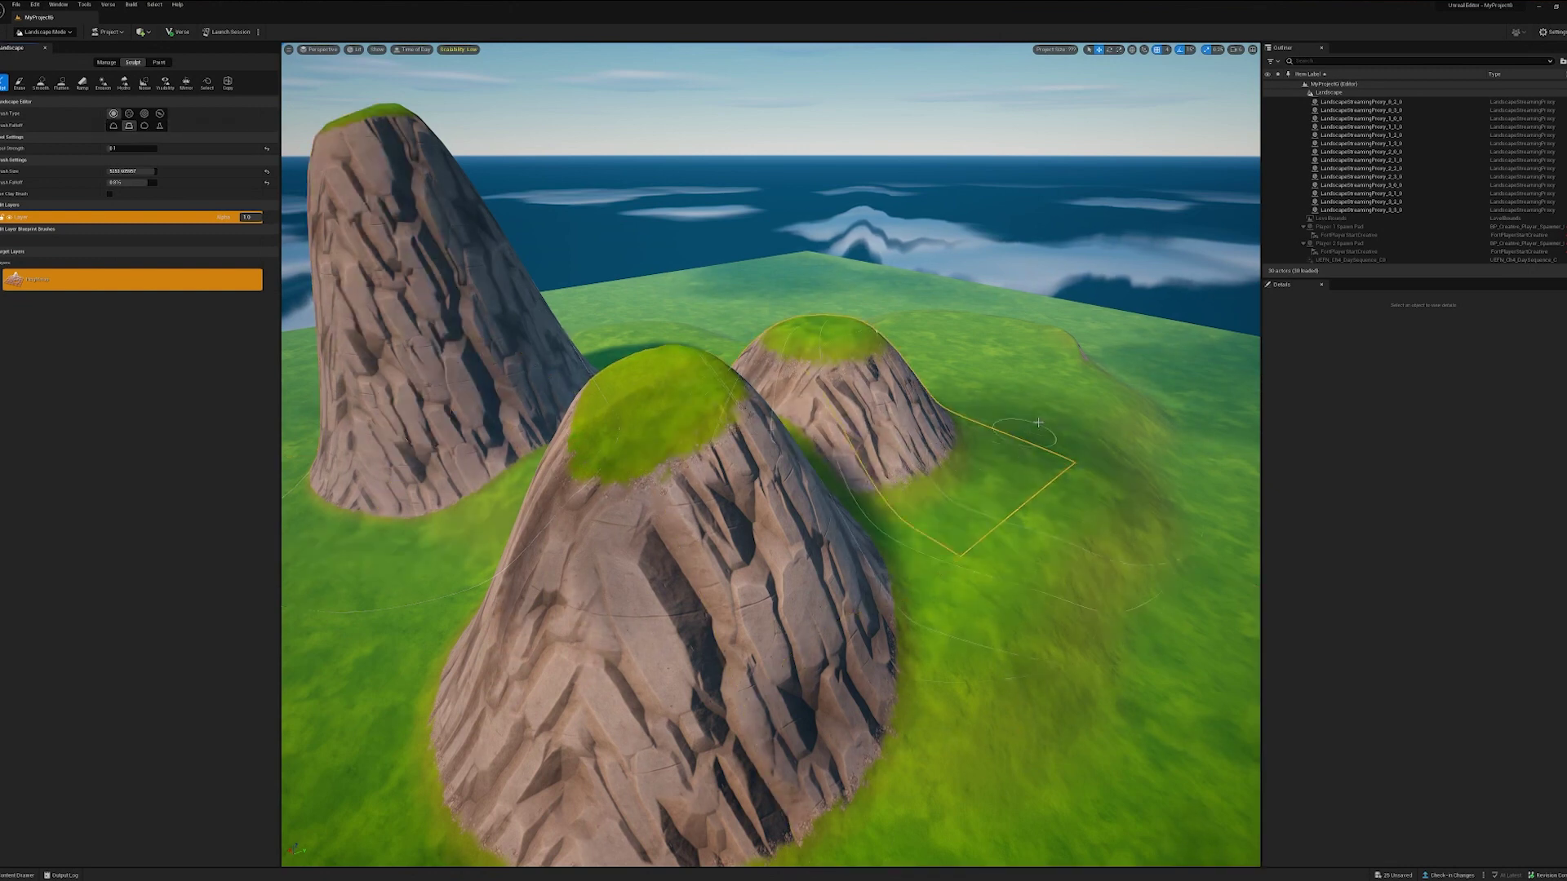
{"action": "left_click_drag", "start_coordinate": [1040, 426], "coordinate": [1078, 442]}
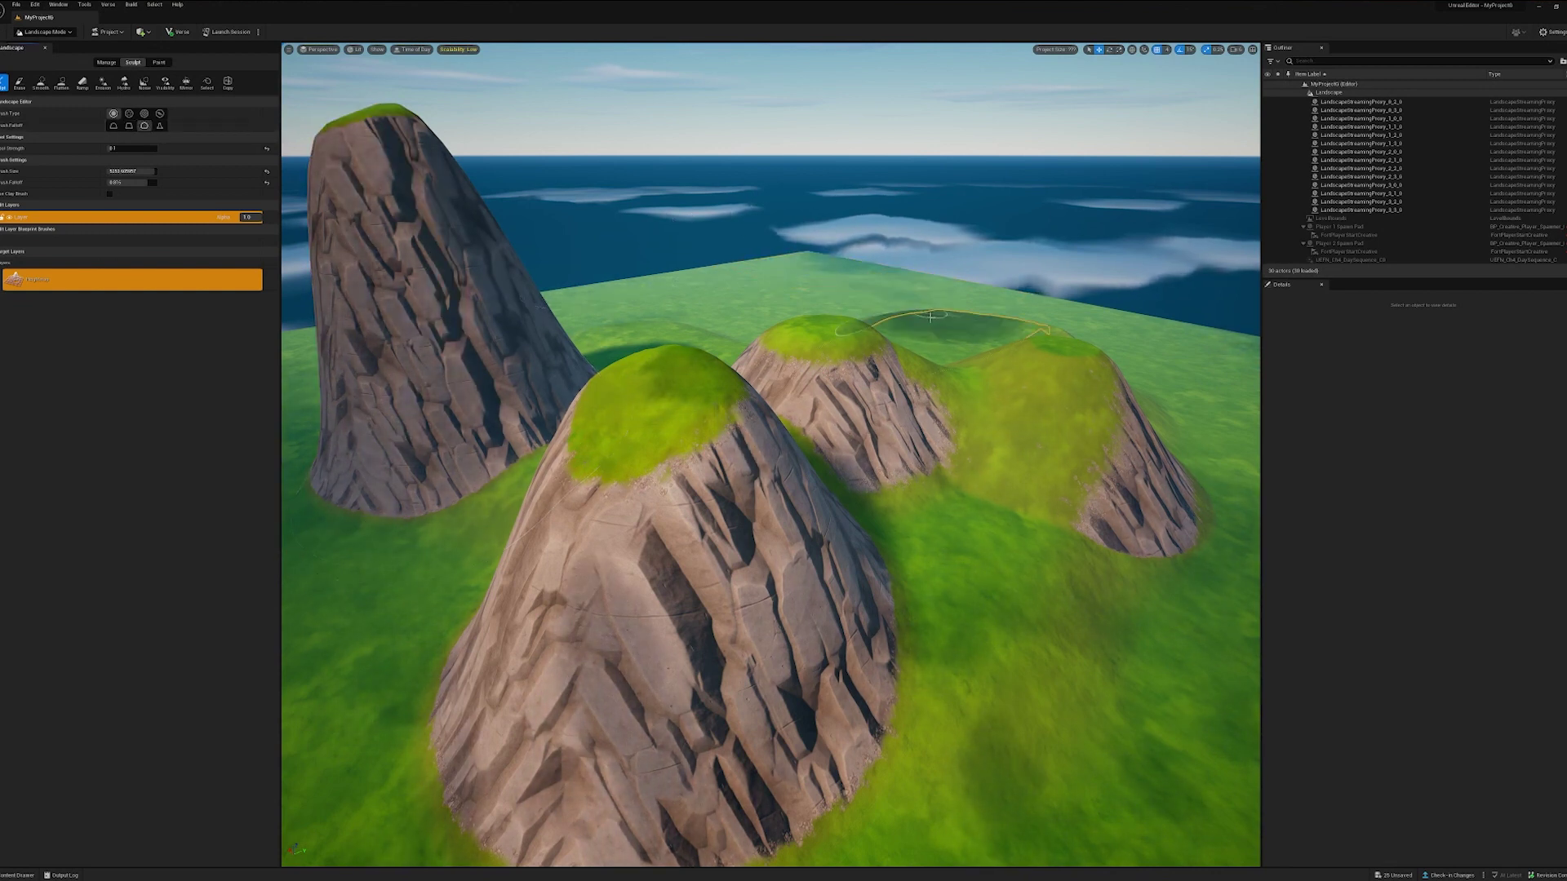
- Raise the back-right grassy mound higher, then a new rocky peak on the green slope with another brush
{"action": "left_click_drag", "start_coordinate": [931, 321], "coordinate": [930, 320]}
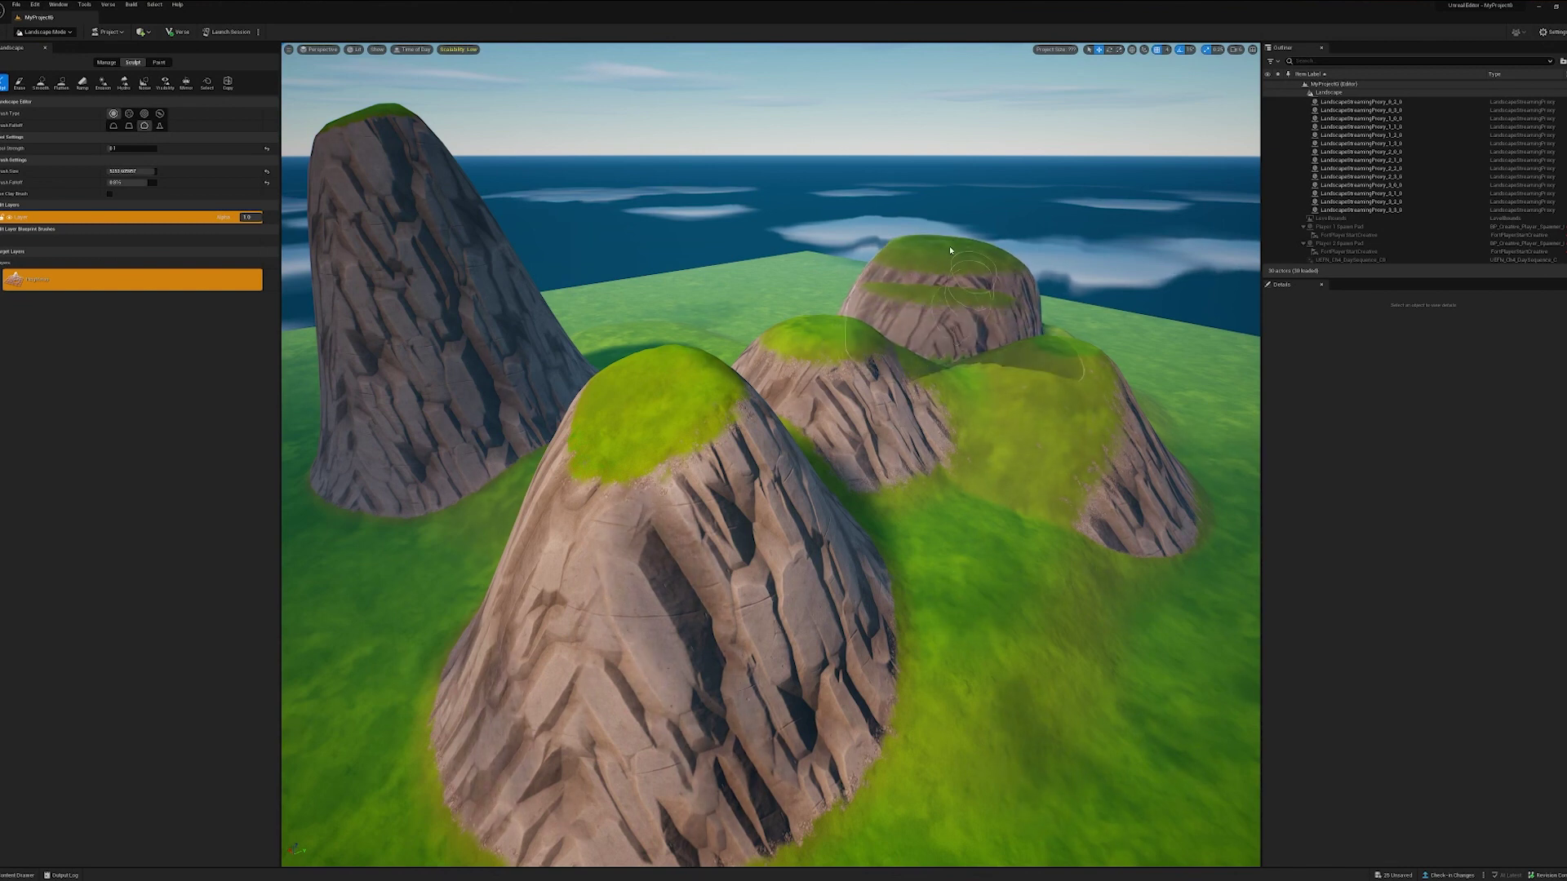
{"action": "left_click_drag", "start_coordinate": [931, 320], "coordinate": [943, 242]}
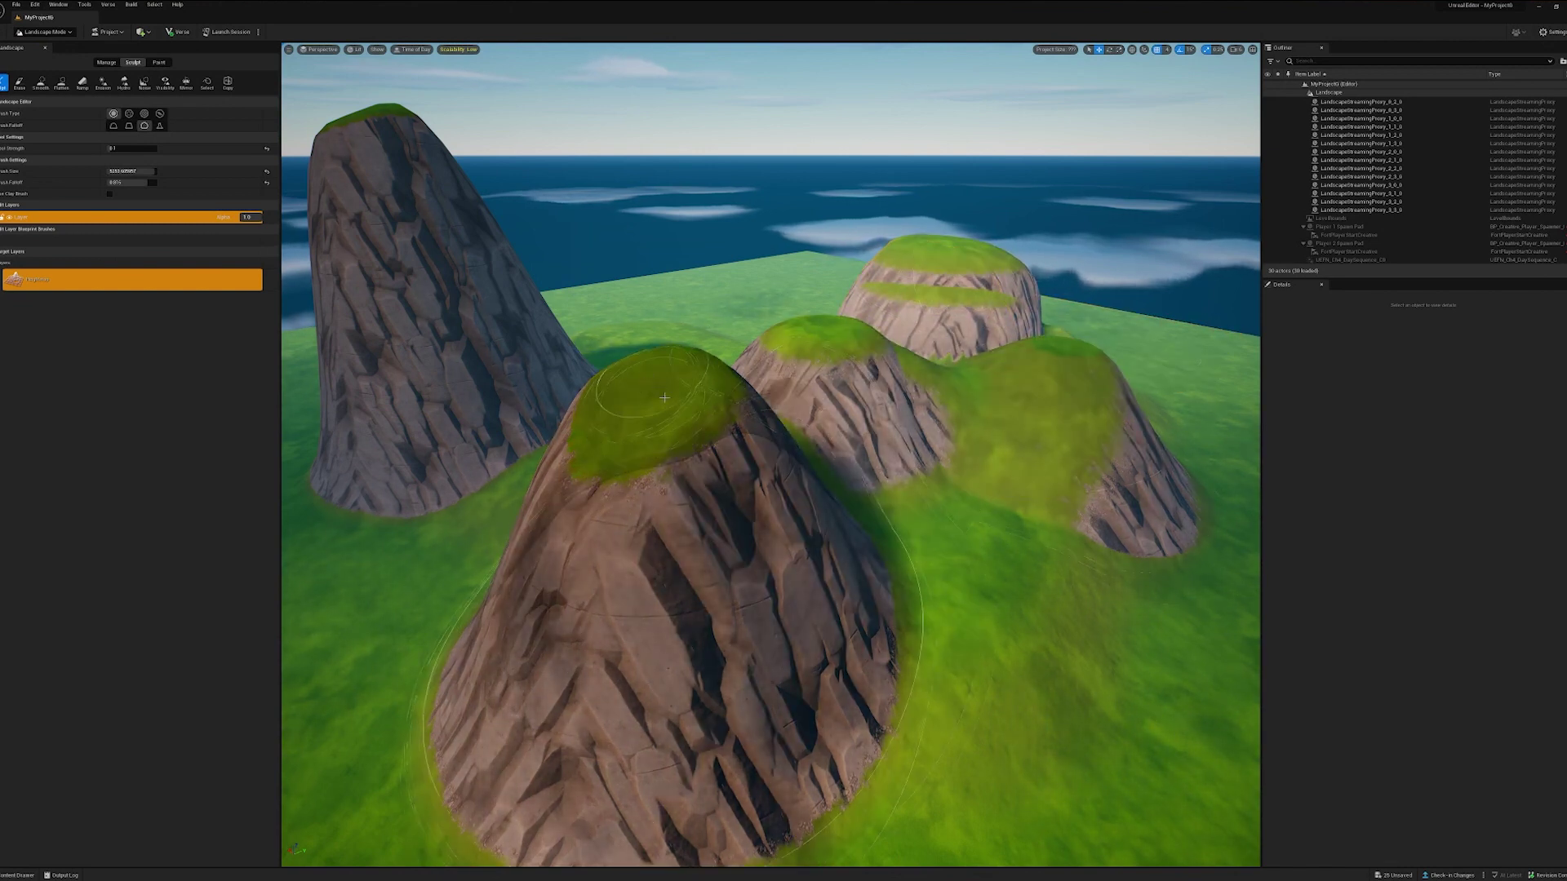
{"action": "left_click", "coordinate": [160, 127]}
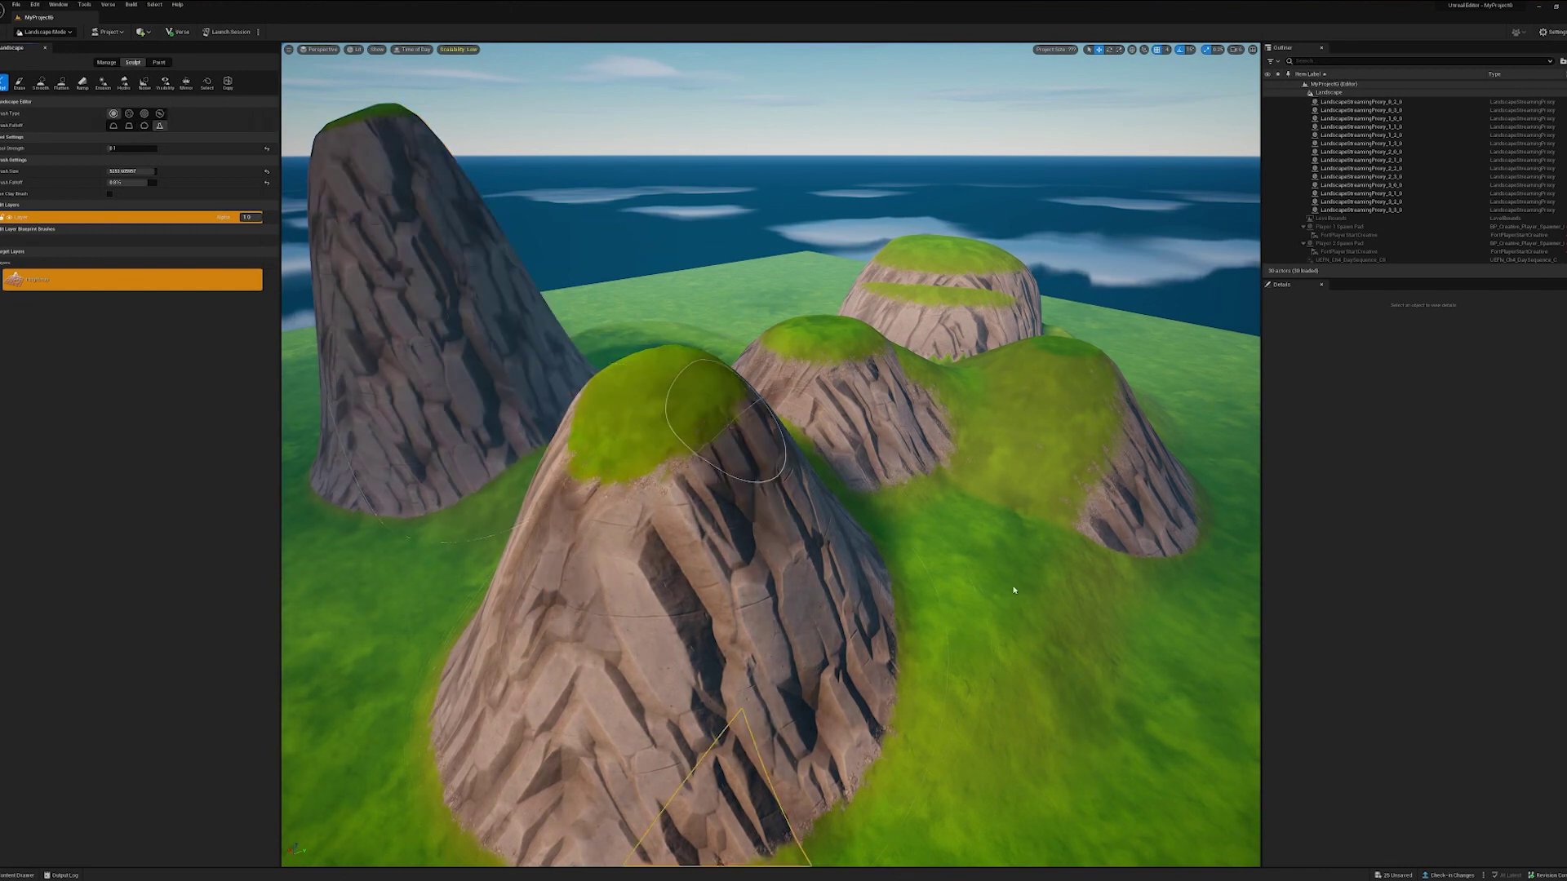
{"action": "left_click_drag", "start_coordinate": [1048, 609], "coordinate": [1070, 561]}
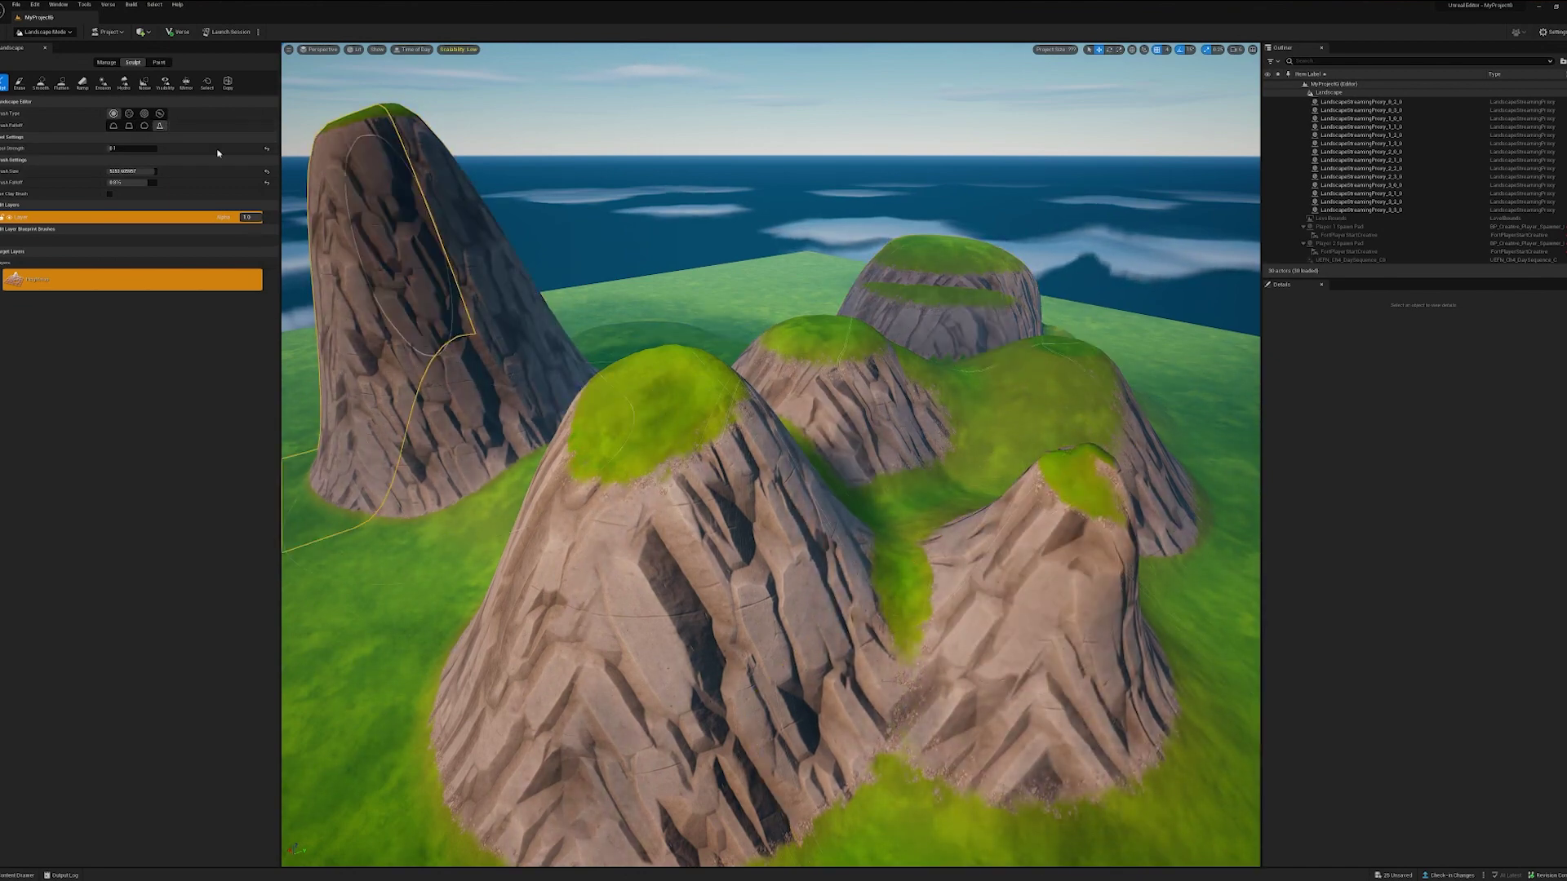
{"action": "scroll", "coordinate": [804, 499], "scroll_direction": "down", "scroll_amount": 3}
{"action": "scroll", "coordinate": [804, 500], "scroll_direction": "down", "scroll_amount": 1}
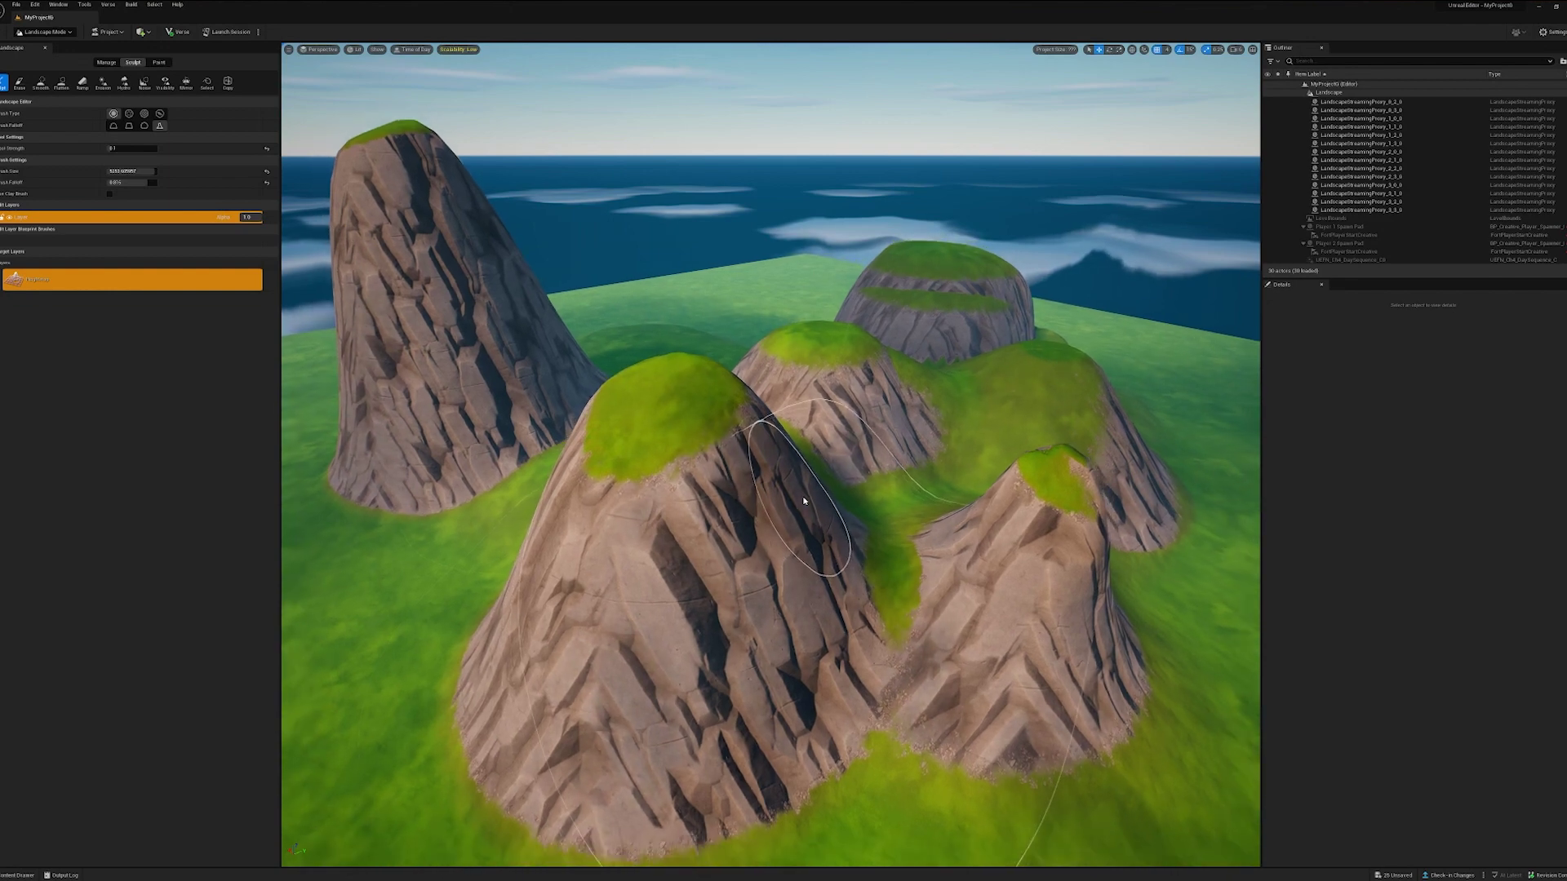
{"action": "scroll", "coordinate": [804, 500], "scroll_direction": "down", "scroll_amount": 2}
{"action": "scroll", "coordinate": [804, 500], "scroll_direction": "down", "scroll_amount": 2}
{"action": "scroll", "coordinate": [804, 500], "scroll_direction": "down", "scroll_amount": 3}
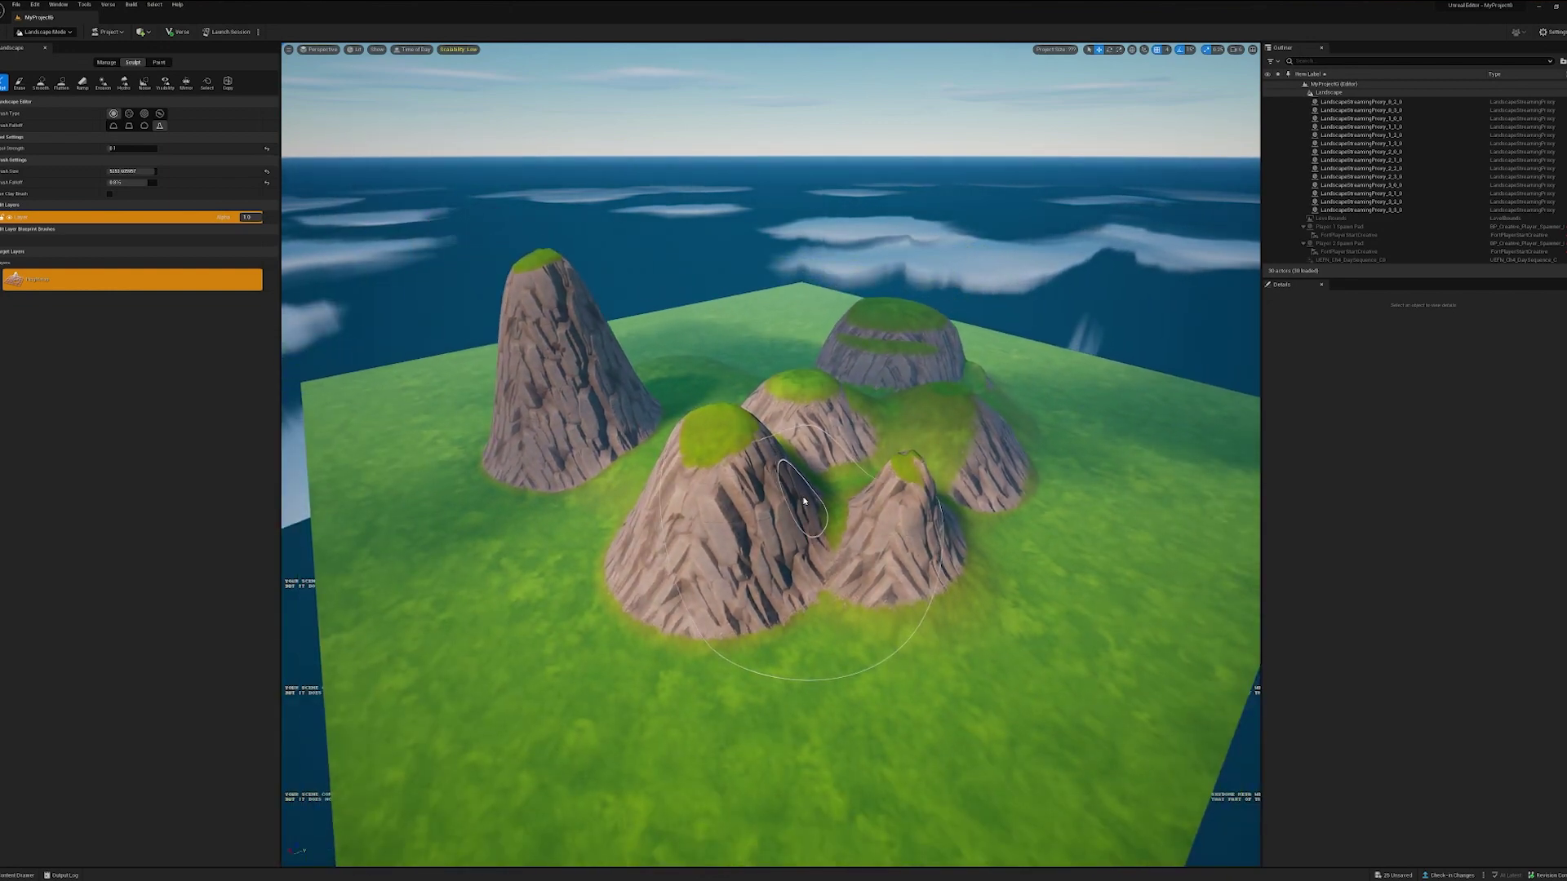
- Drop all Engine Scalability quality groups from Medium to Low, then close the popup
{"action": "left_click", "coordinate": [1552, 34]}
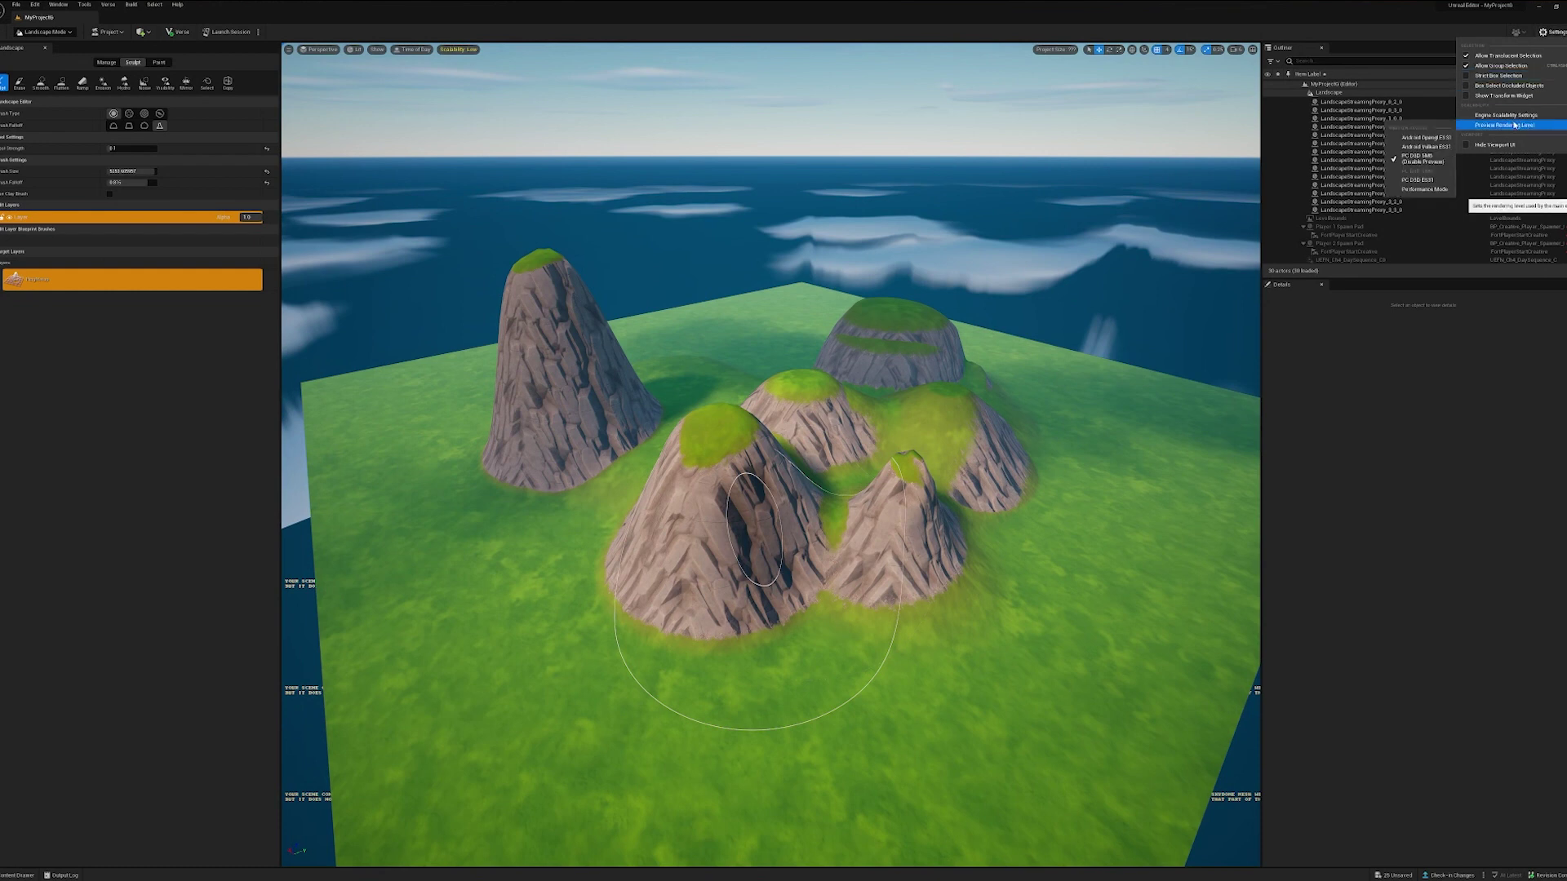
{"action": "mouse_move", "coordinate": [1509, 115]}
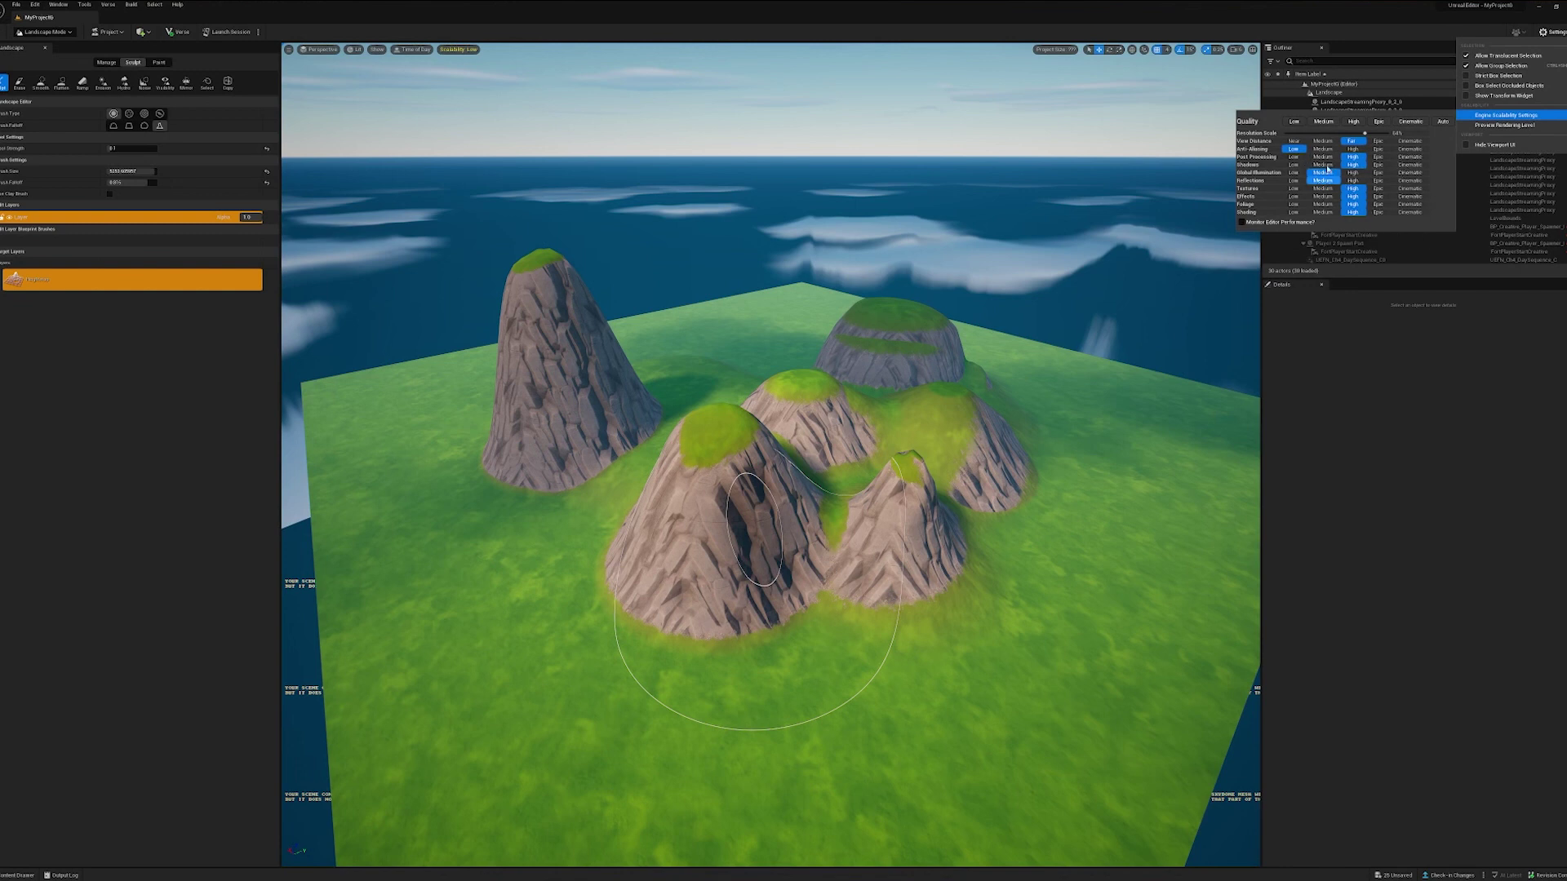
{"action": "left_click", "coordinate": [1324, 122]}
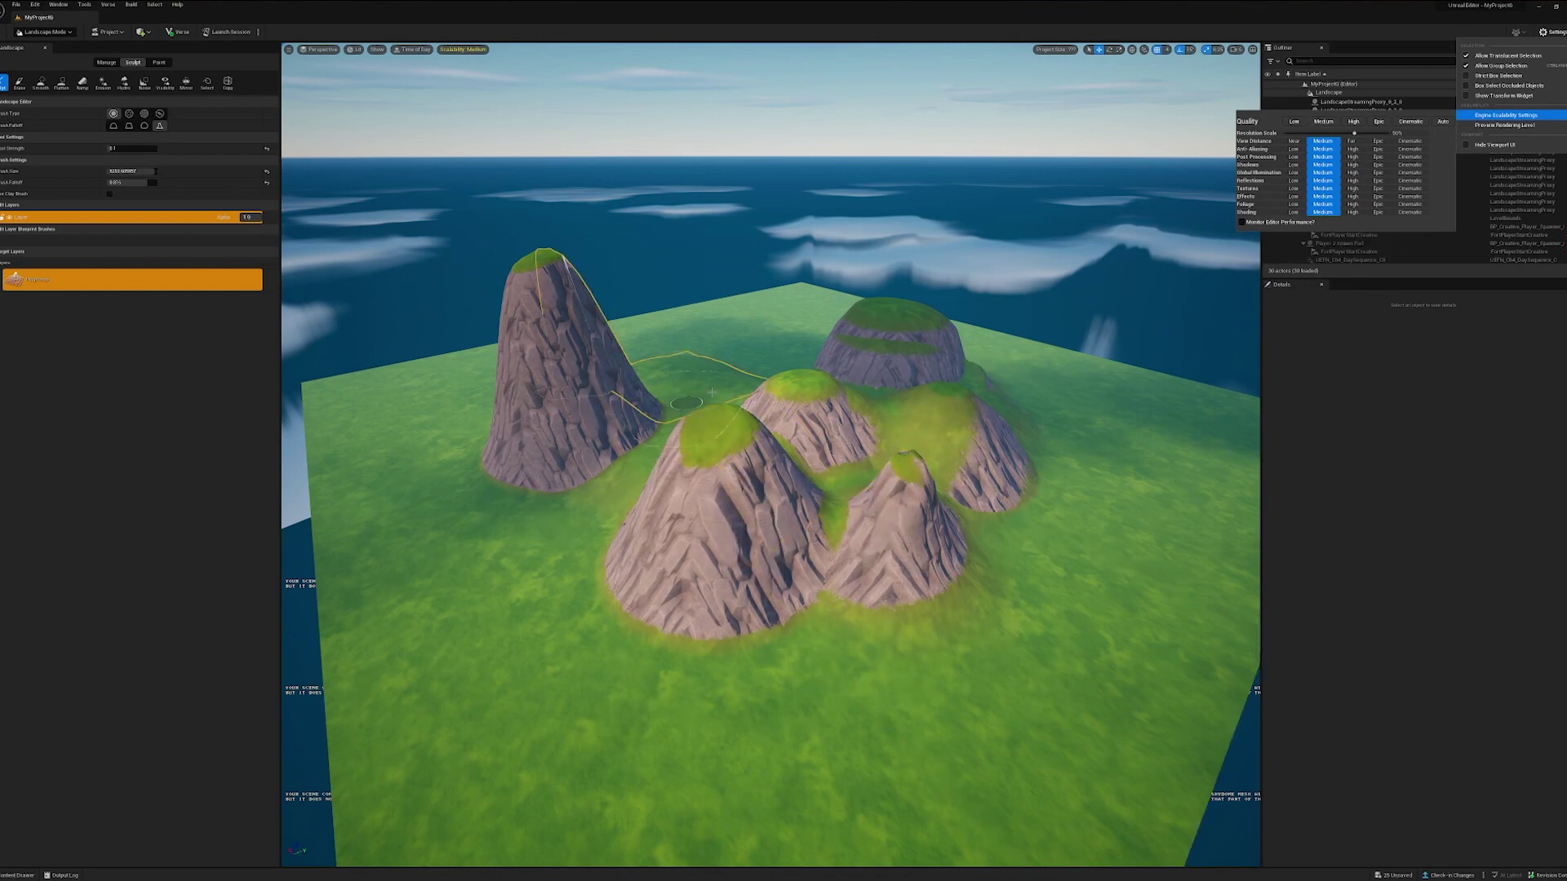
{"action": "left_click", "coordinate": [1304, 123]}
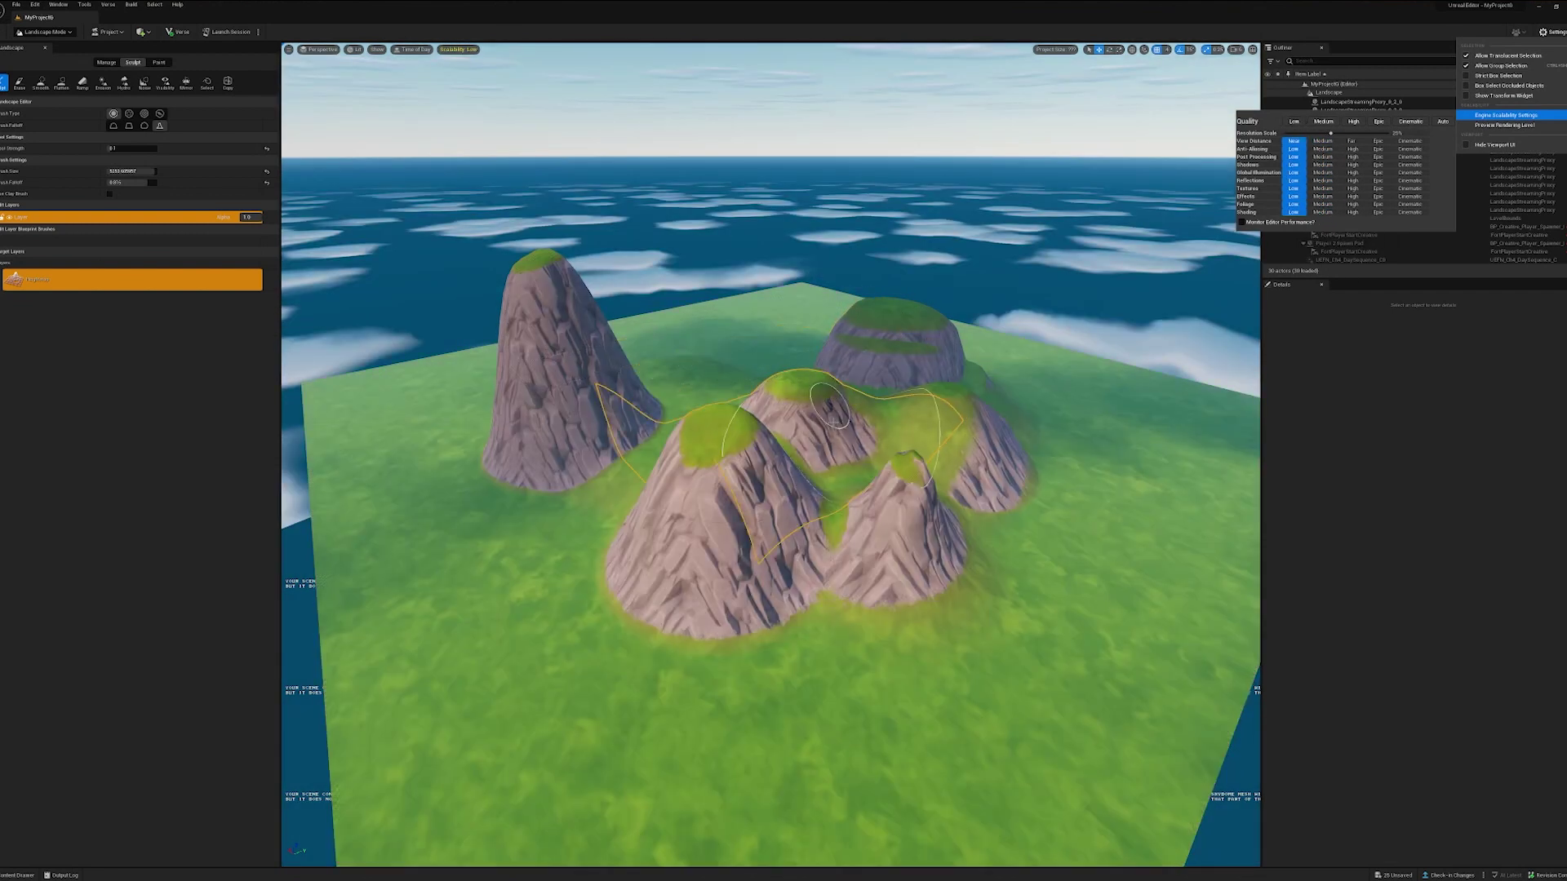
{"action": "scroll", "coordinate": [531, 645], "scroll_direction": "up", "scroll_amount": 2}
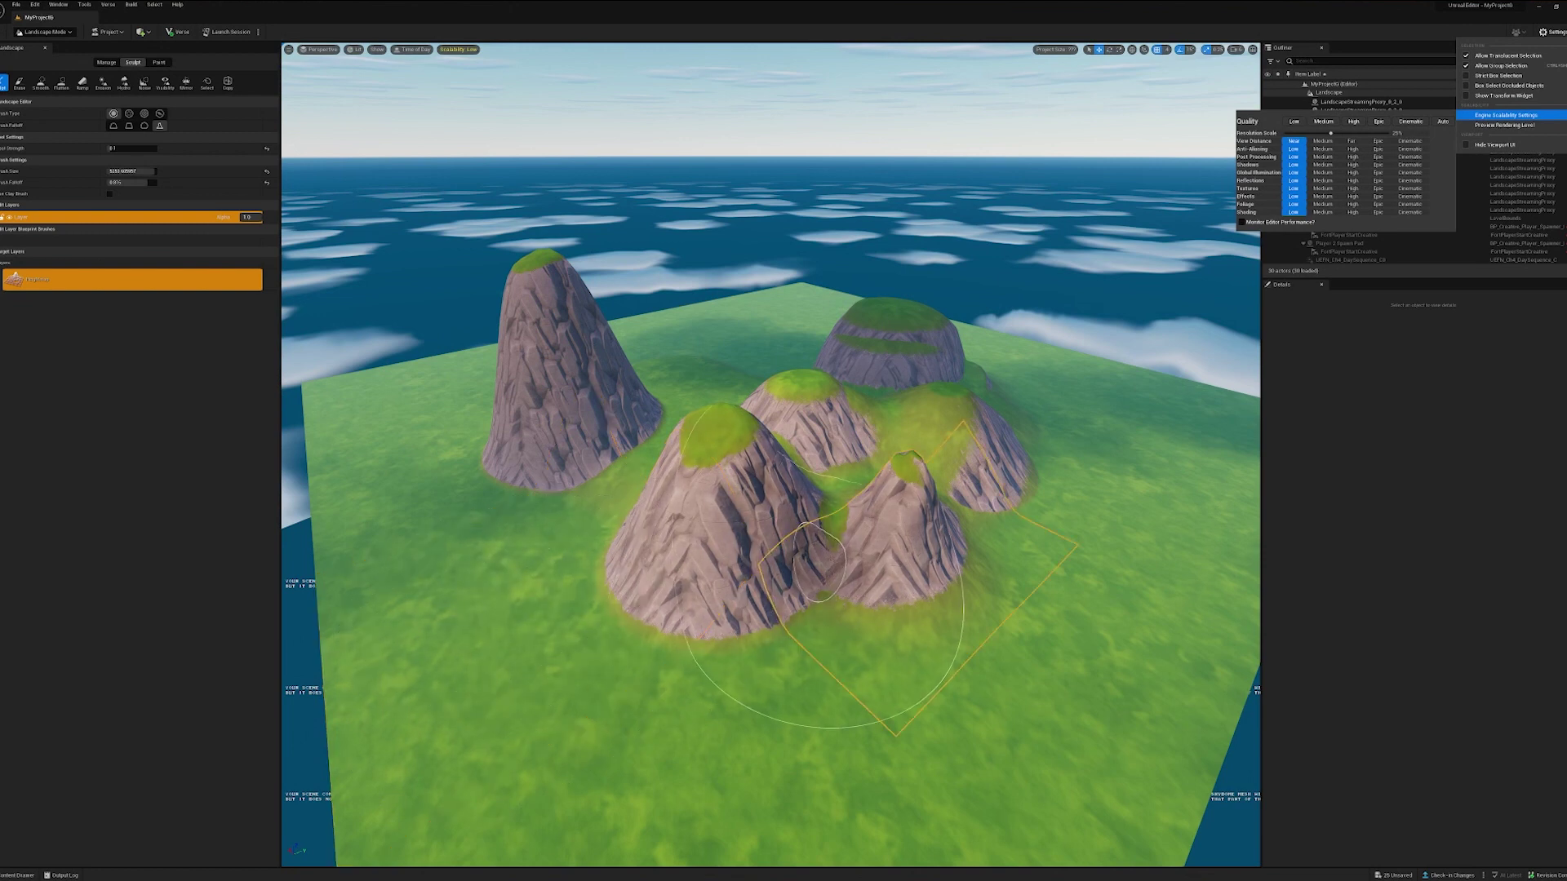
{"action": "scroll", "coordinate": [819, 563], "scroll_direction": "up", "scroll_amount": 1}
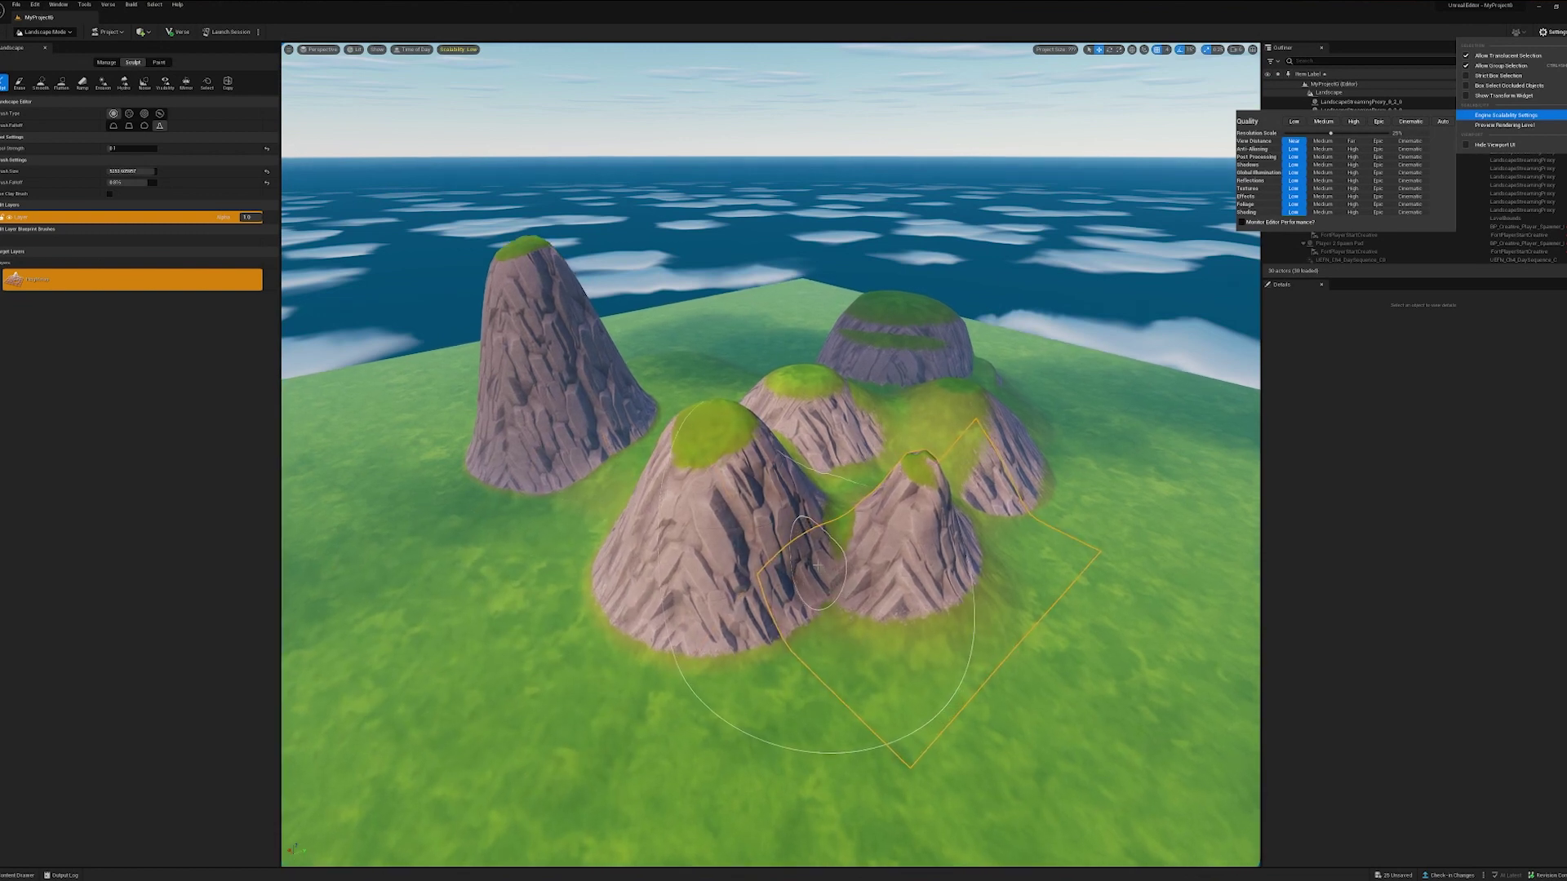
{"action": "left_click", "coordinate": [817, 564]}
{"action": "scroll", "coordinate": [830, 563], "scroll_direction": "up", "scroll_amount": 2}
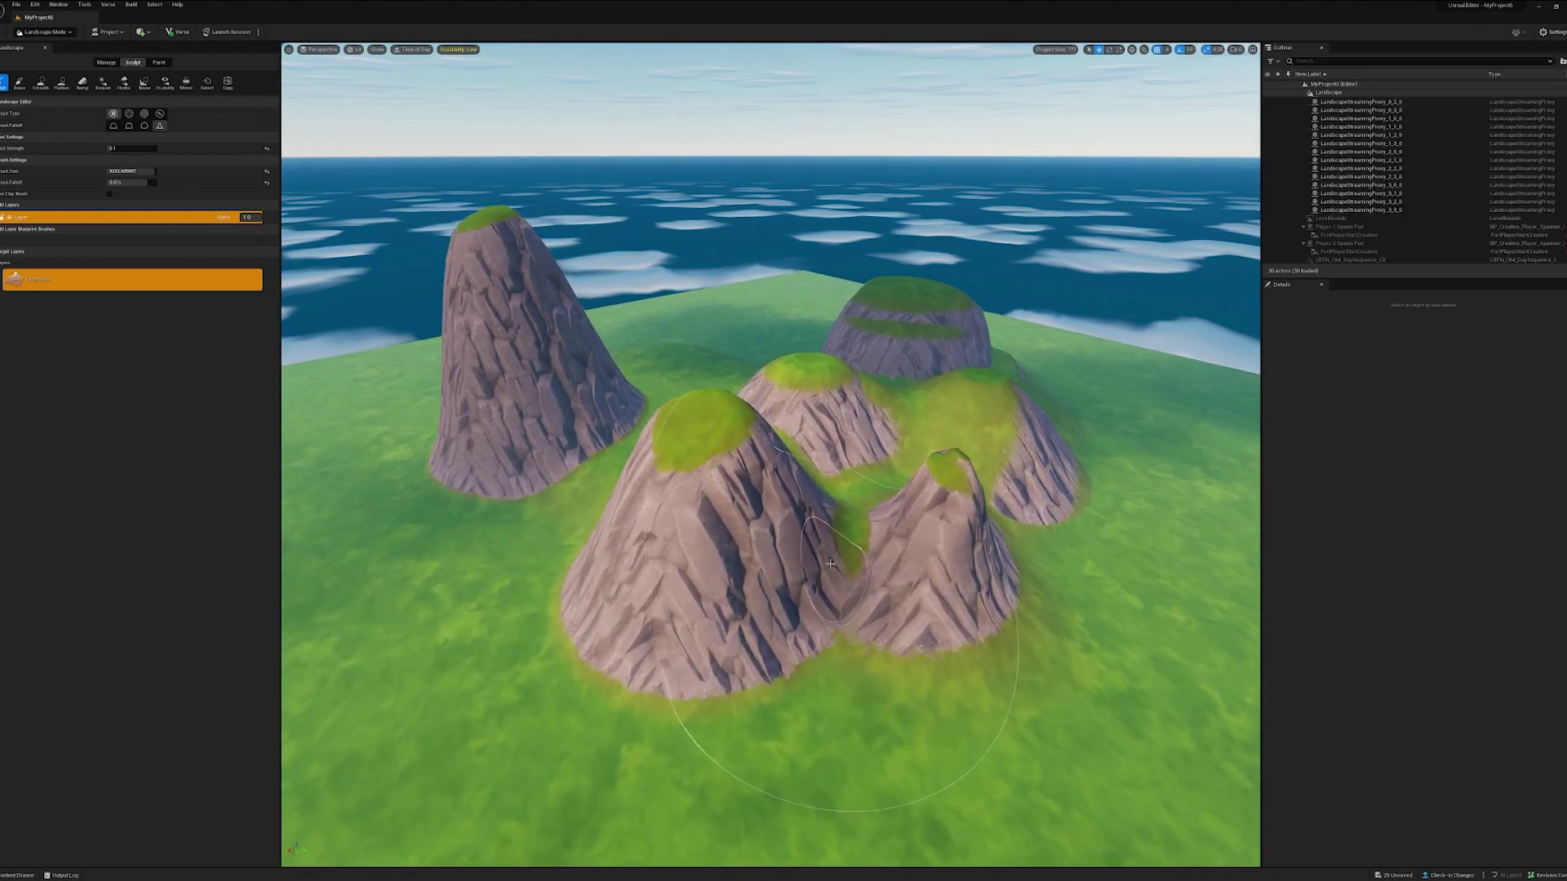
{"action": "scroll", "coordinate": [830, 564], "scroll_direction": "up", "scroll_amount": 1}
{"action": "scroll", "coordinate": [839, 557], "scroll_direction": "up", "scroll_amount": 2}
{"action": "scroll", "coordinate": [854, 546], "scroll_direction": "up", "scroll_amount": 2}
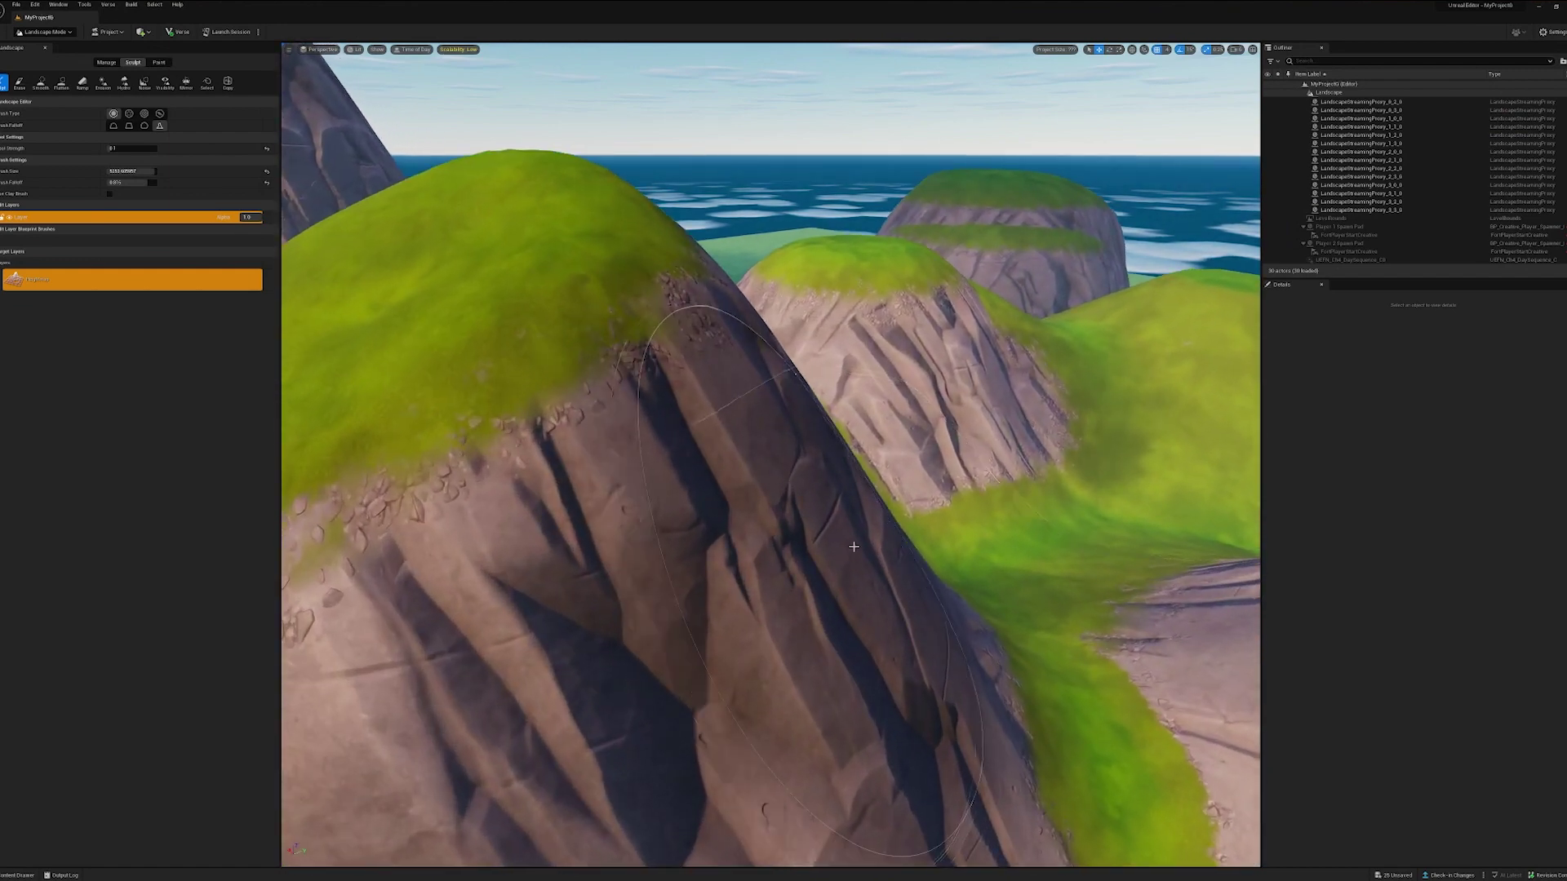
- Preview Medium, High, Epic and Cinematic scalability in turn, then settle on Auto
{"action": "left_click", "coordinate": [1550, 31]}
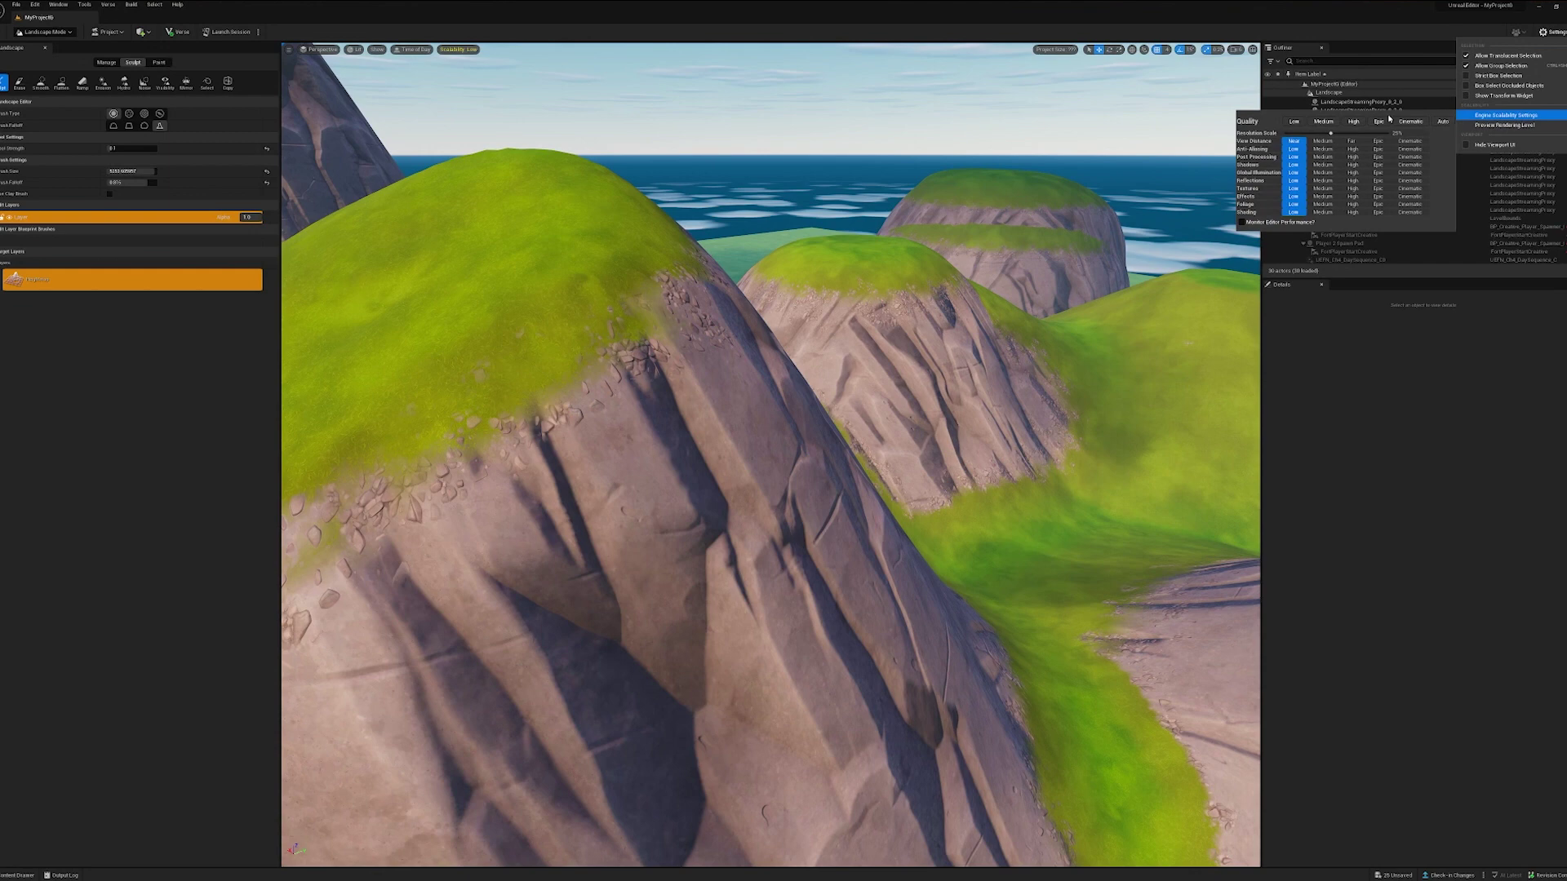
{"action": "left_click", "coordinate": [1325, 121]}
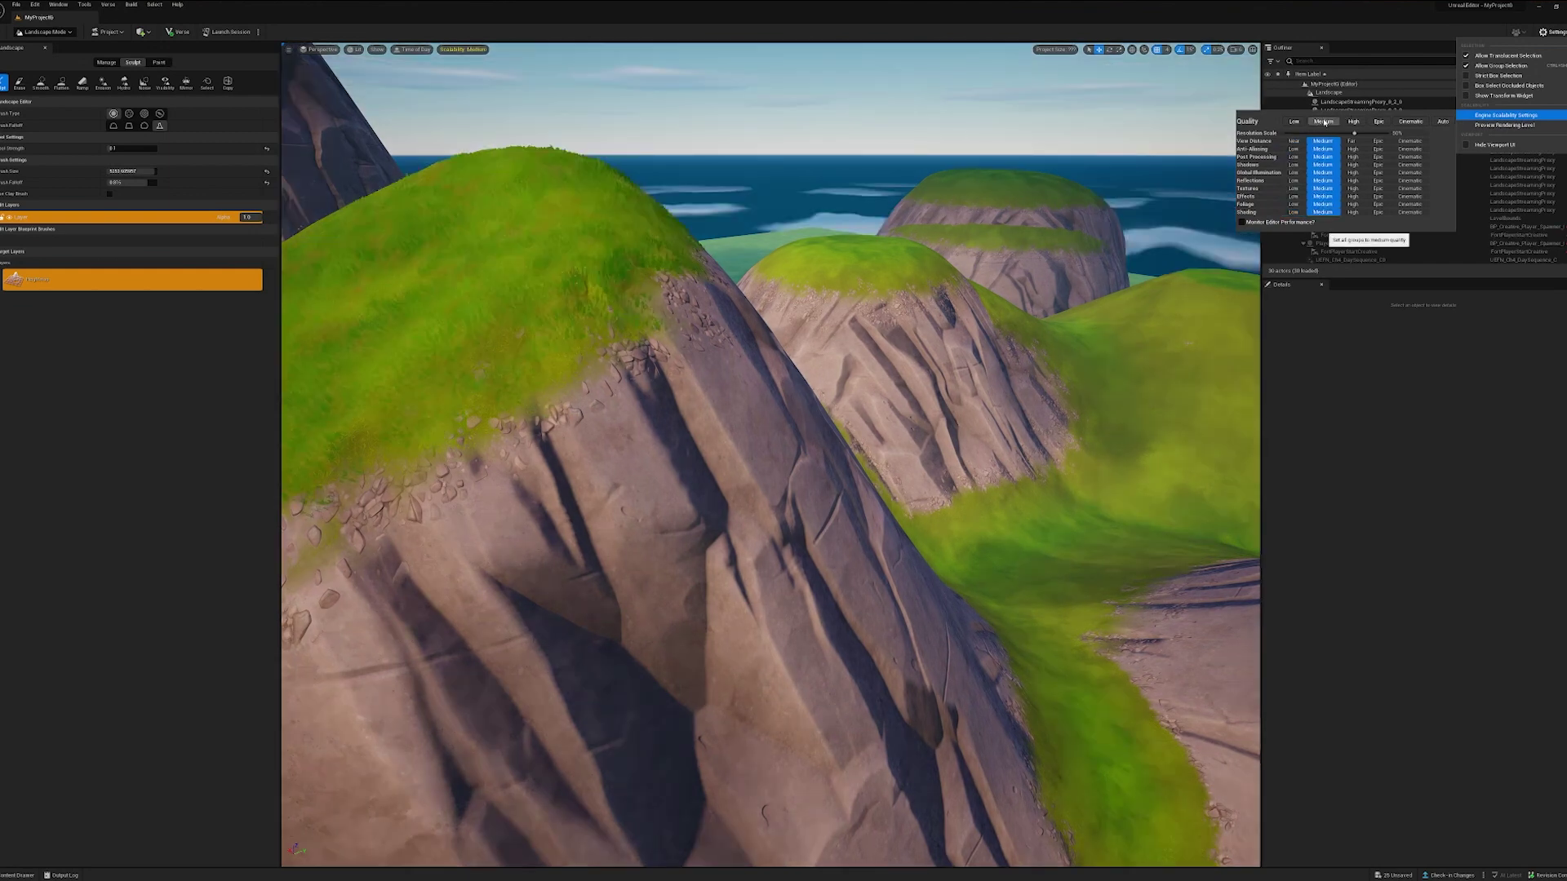
{"action": "left_click", "coordinate": [1353, 121]}
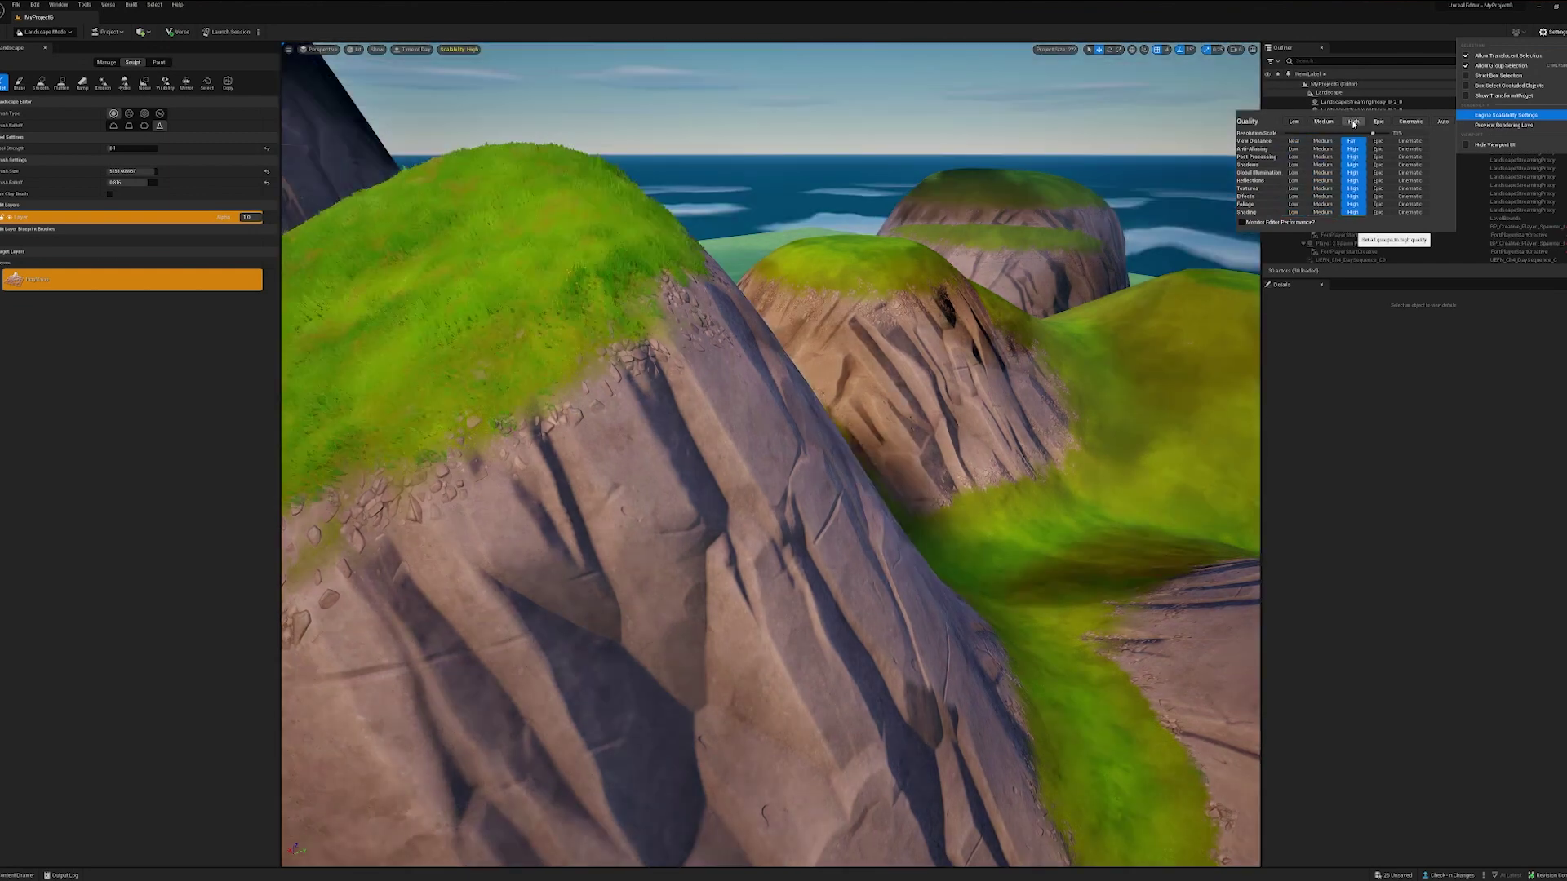
{"action": "left_click", "coordinate": [1377, 124]}
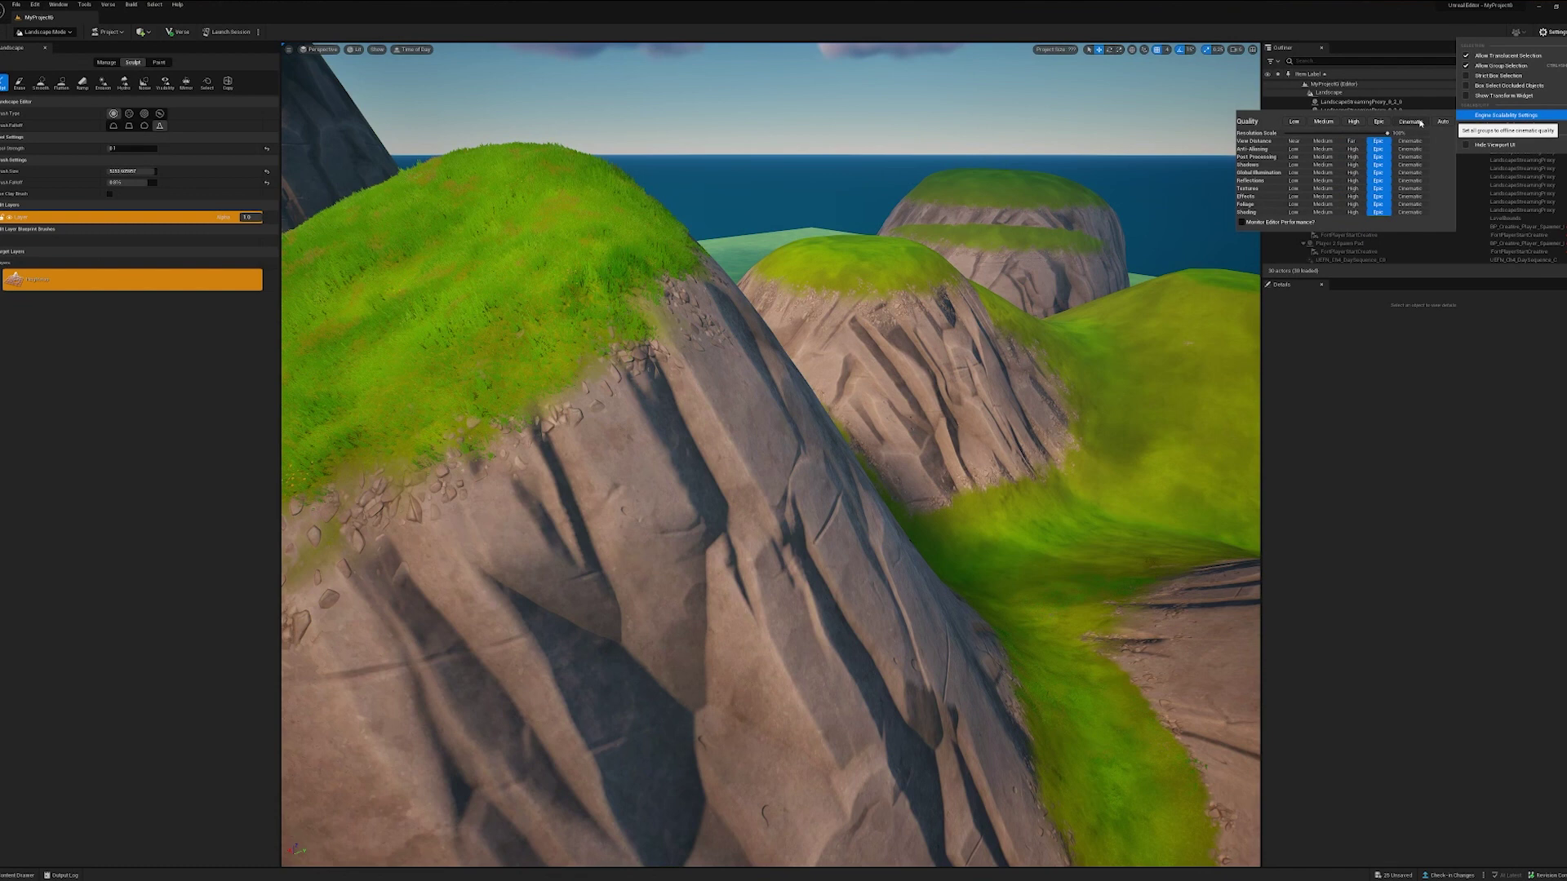
{"action": "left_click", "coordinate": [1411, 122]}
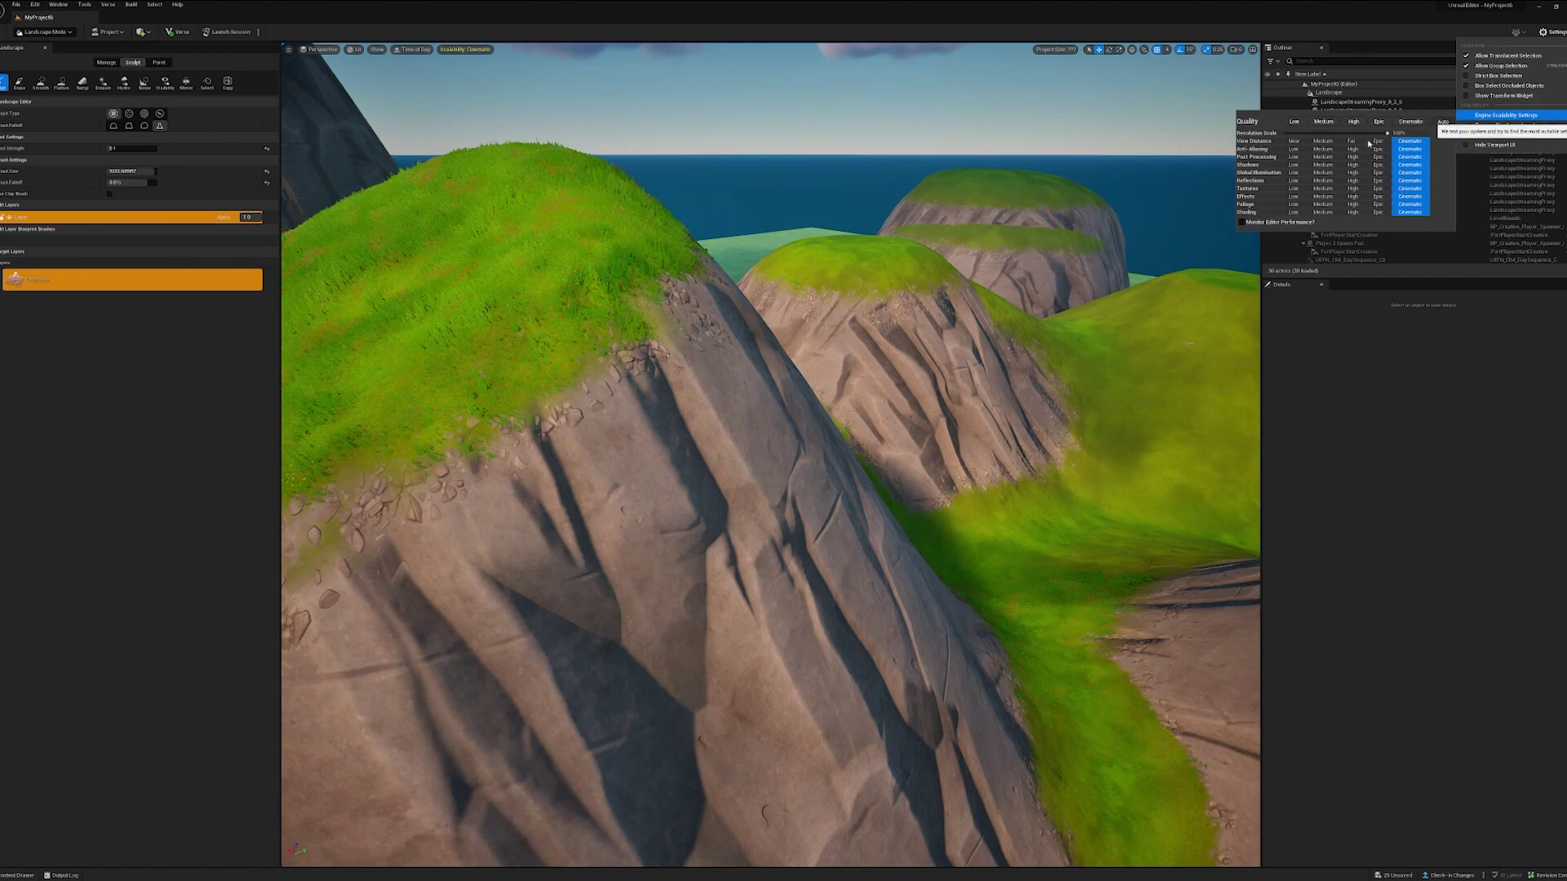
{"action": "left_click", "coordinate": [1443, 121]}
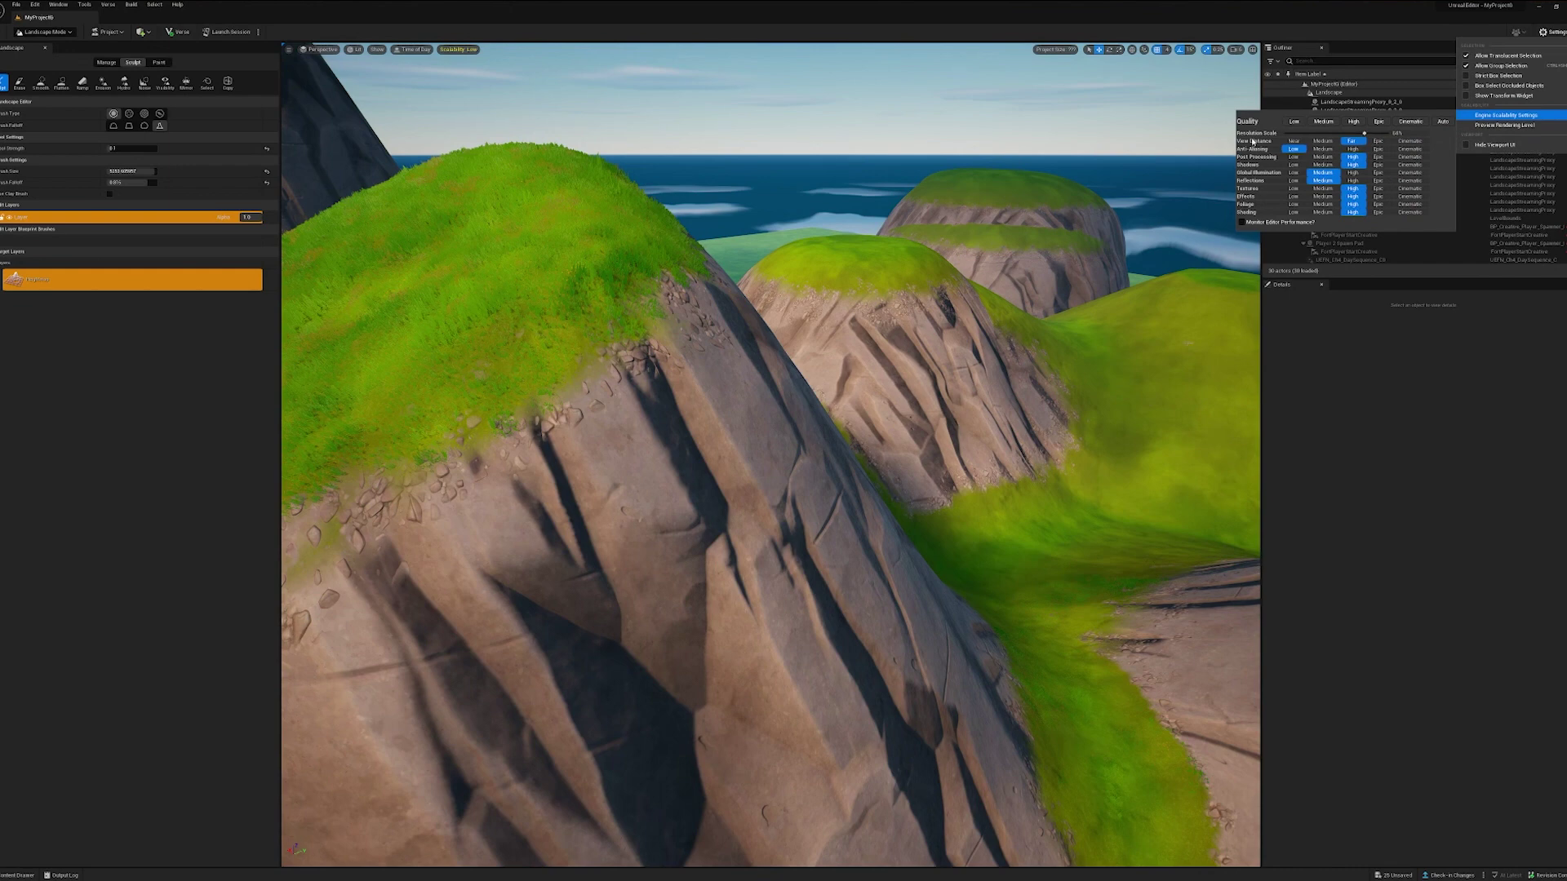
{"action": "scroll", "coordinate": [699, 437], "scroll_direction": "down", "scroll_amount": 3}
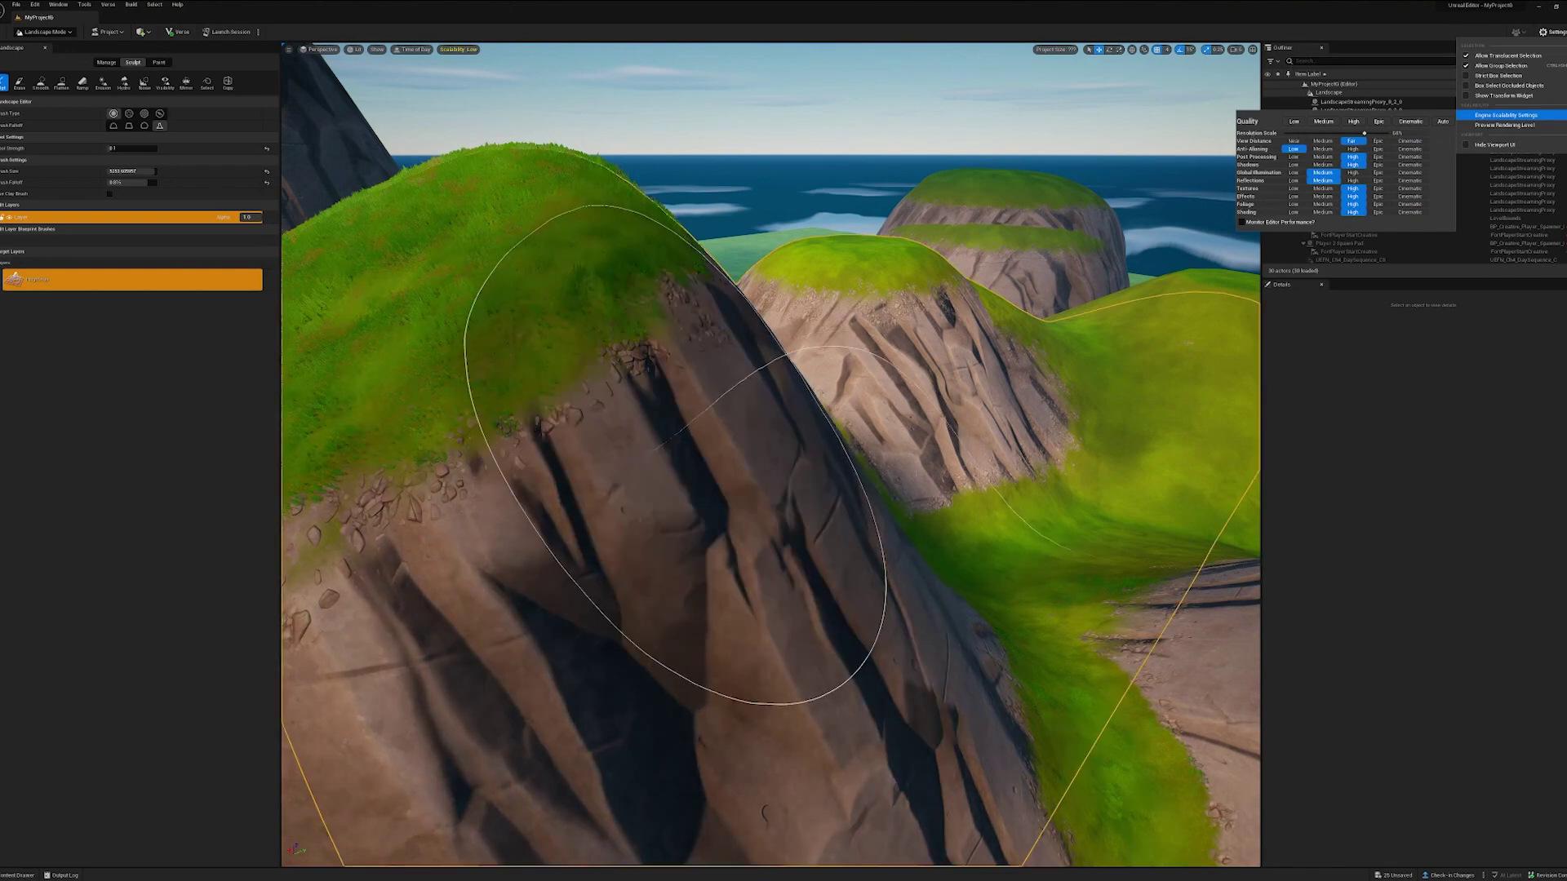
{"action": "scroll", "coordinate": [937, 483], "scroll_direction": "down", "scroll_amount": 2}
{"action": "scroll", "coordinate": [931, 482], "scroll_direction": "down", "scroll_amount": 2}
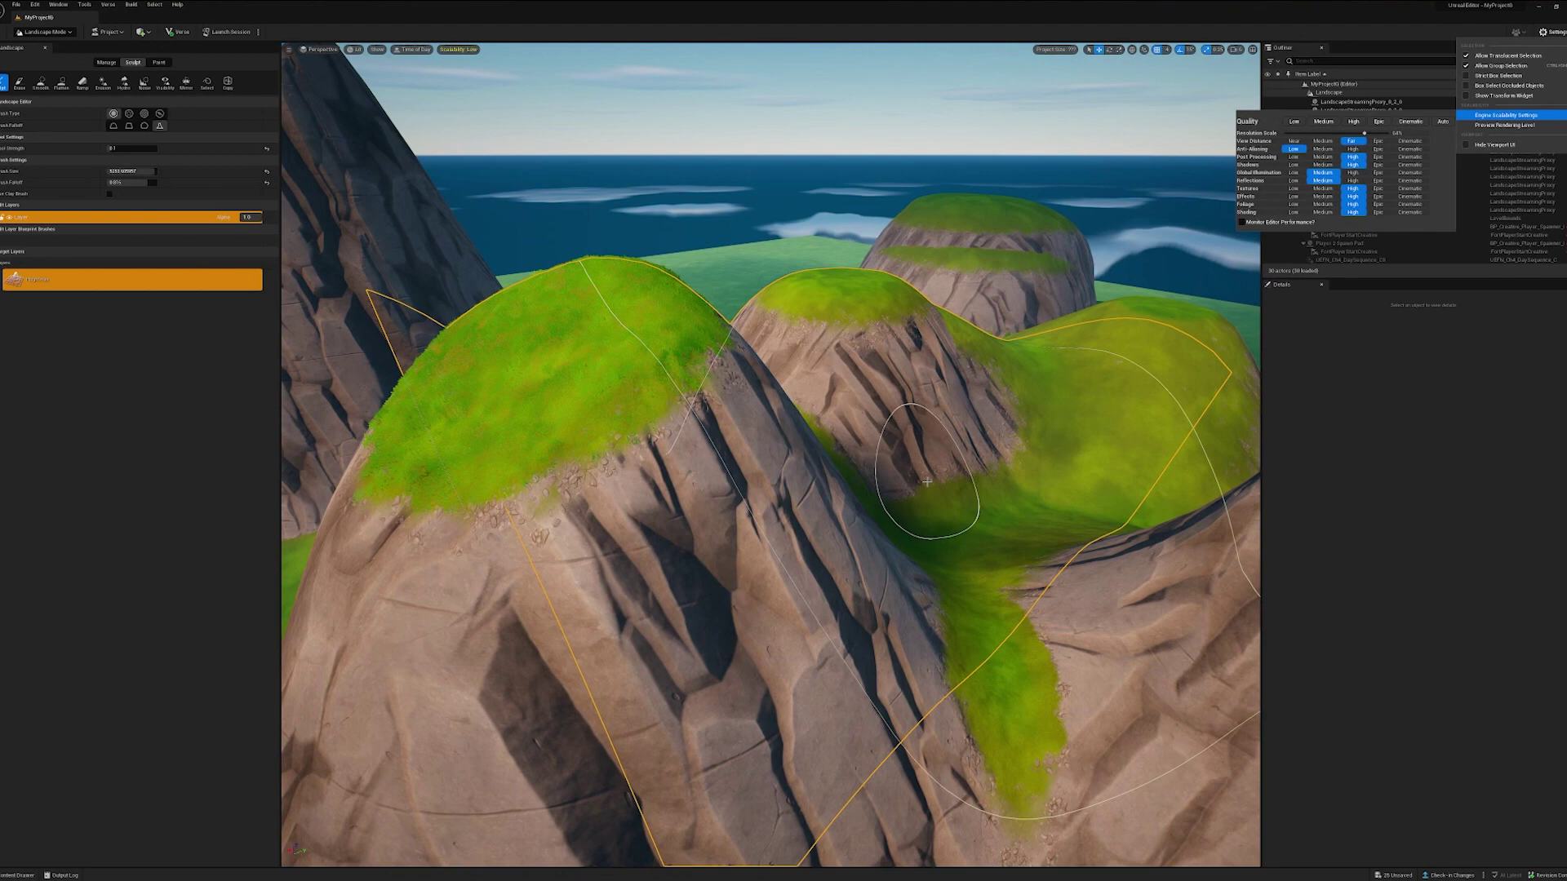
{"action": "scroll", "coordinate": [930, 472], "scroll_direction": "down", "scroll_amount": 3}
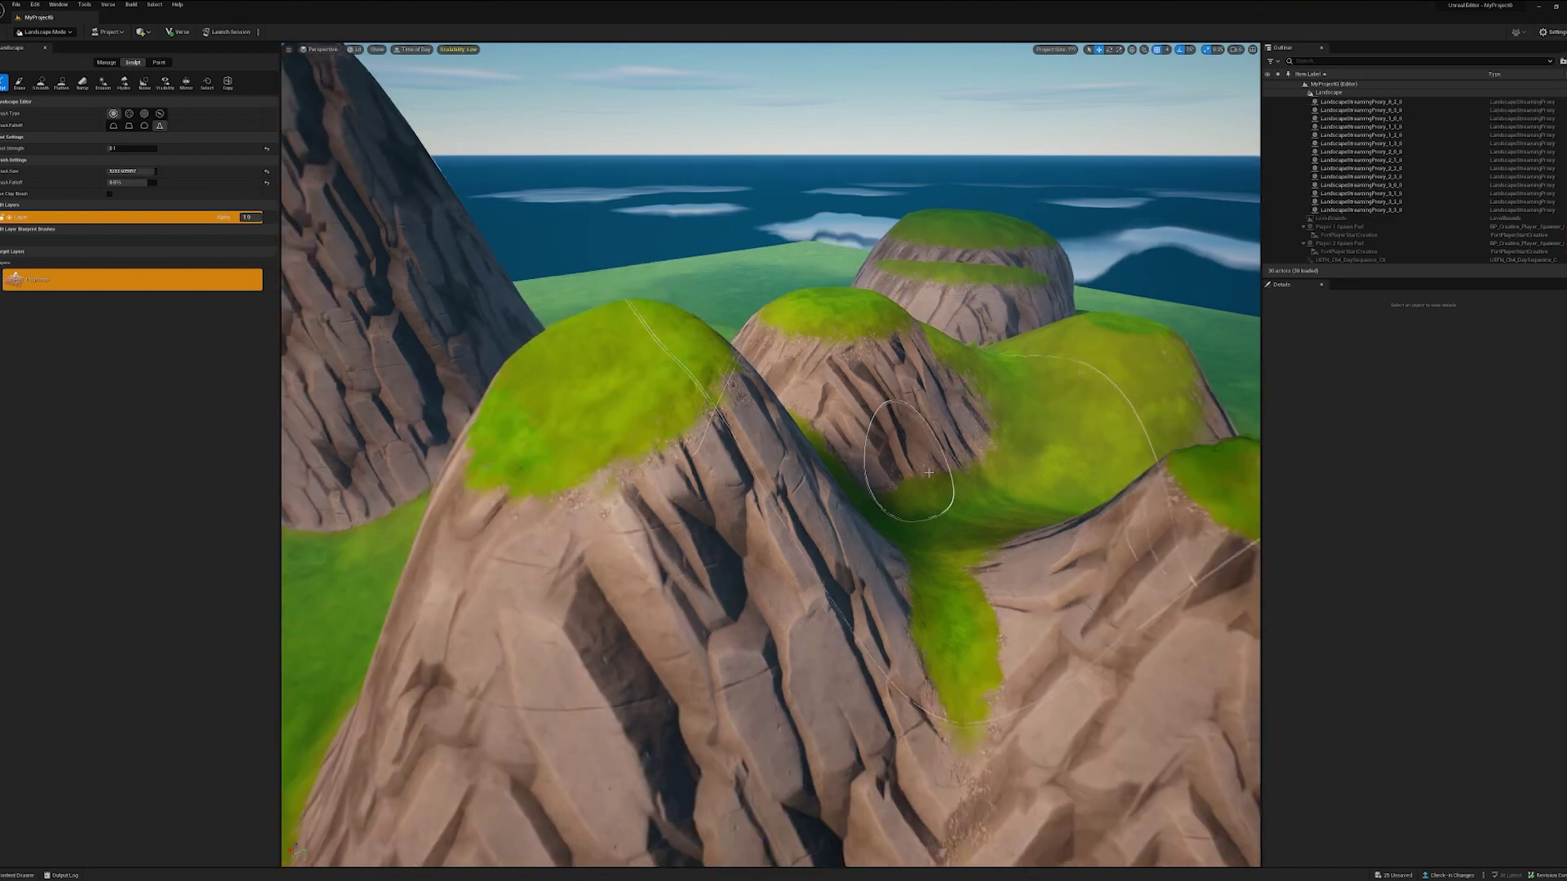
{"action": "scroll", "coordinate": [929, 472], "scroll_direction": "down", "scroll_amount": 3}
{"action": "scroll", "coordinate": [930, 472], "scroll_direction": "down", "scroll_amount": 2}
{"action": "scroll", "coordinate": [930, 472], "scroll_direction": "down", "scroll_amount": 2}
{"action": "scroll", "coordinate": [929, 471], "scroll_direction": "down", "scroll_amount": 2}
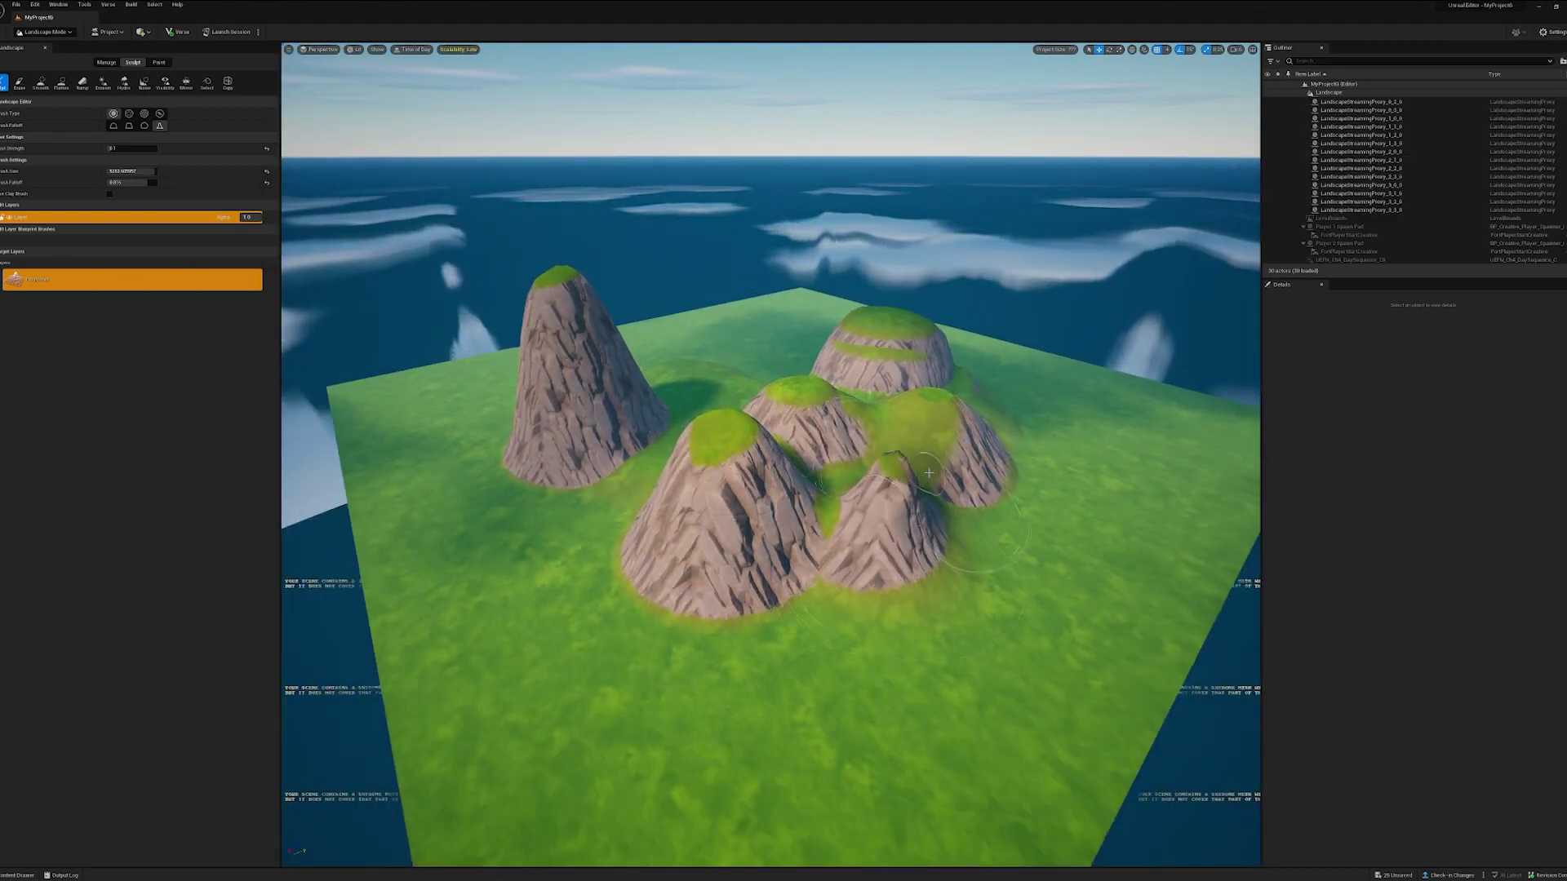
{"action": "scroll", "coordinate": [930, 475], "scroll_direction": "down", "scroll_amount": 1}
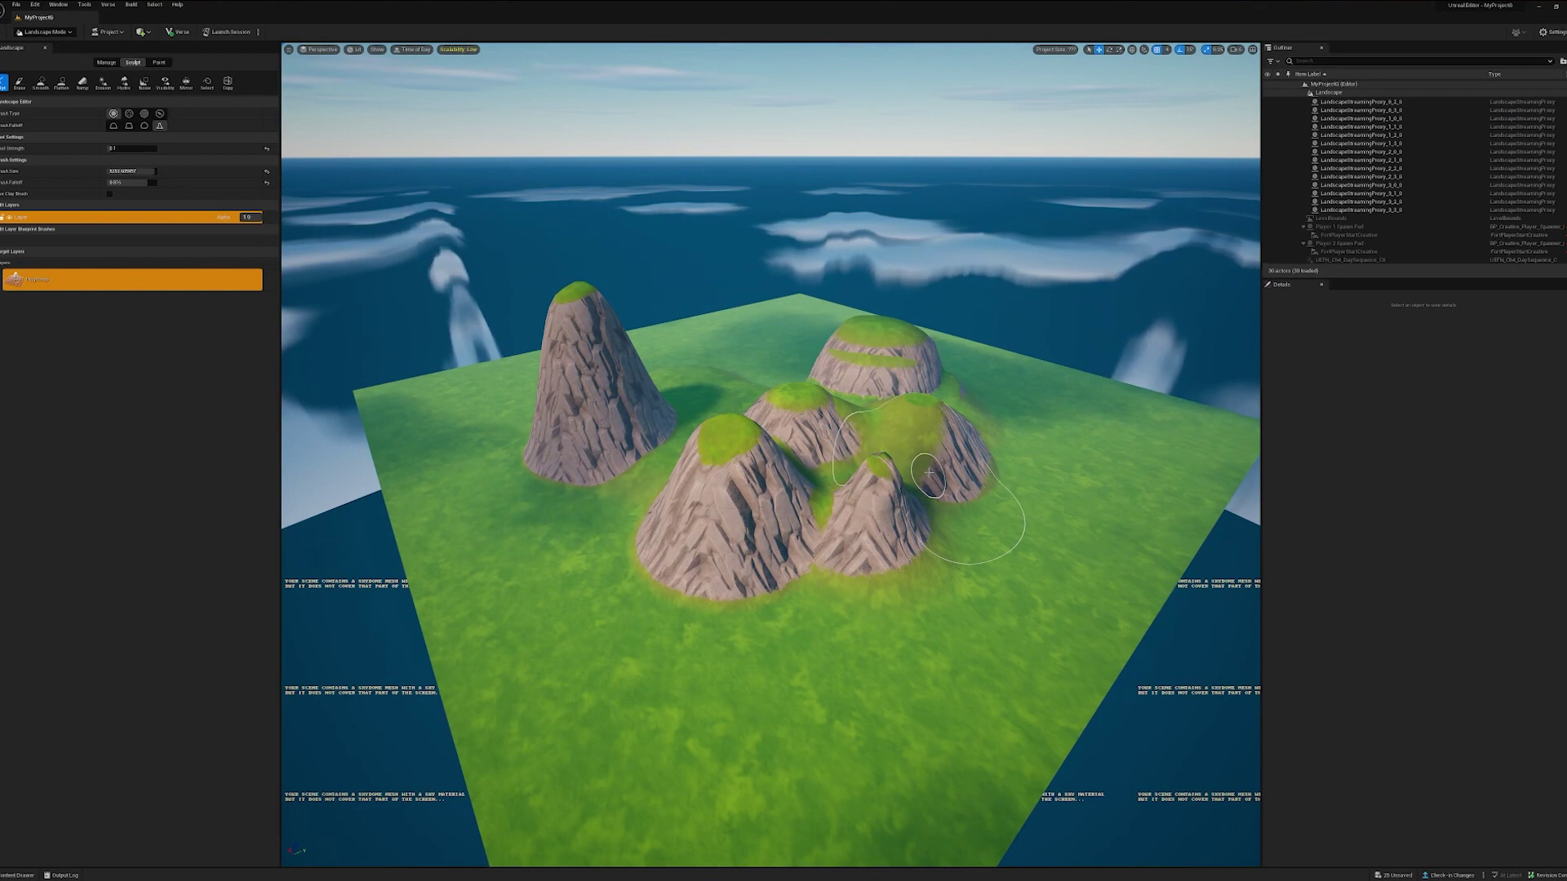
- Click the terrain to dismiss the scalability popup, showing the whole mountainous landscape
{"action": "left_click", "coordinate": [922, 478]}
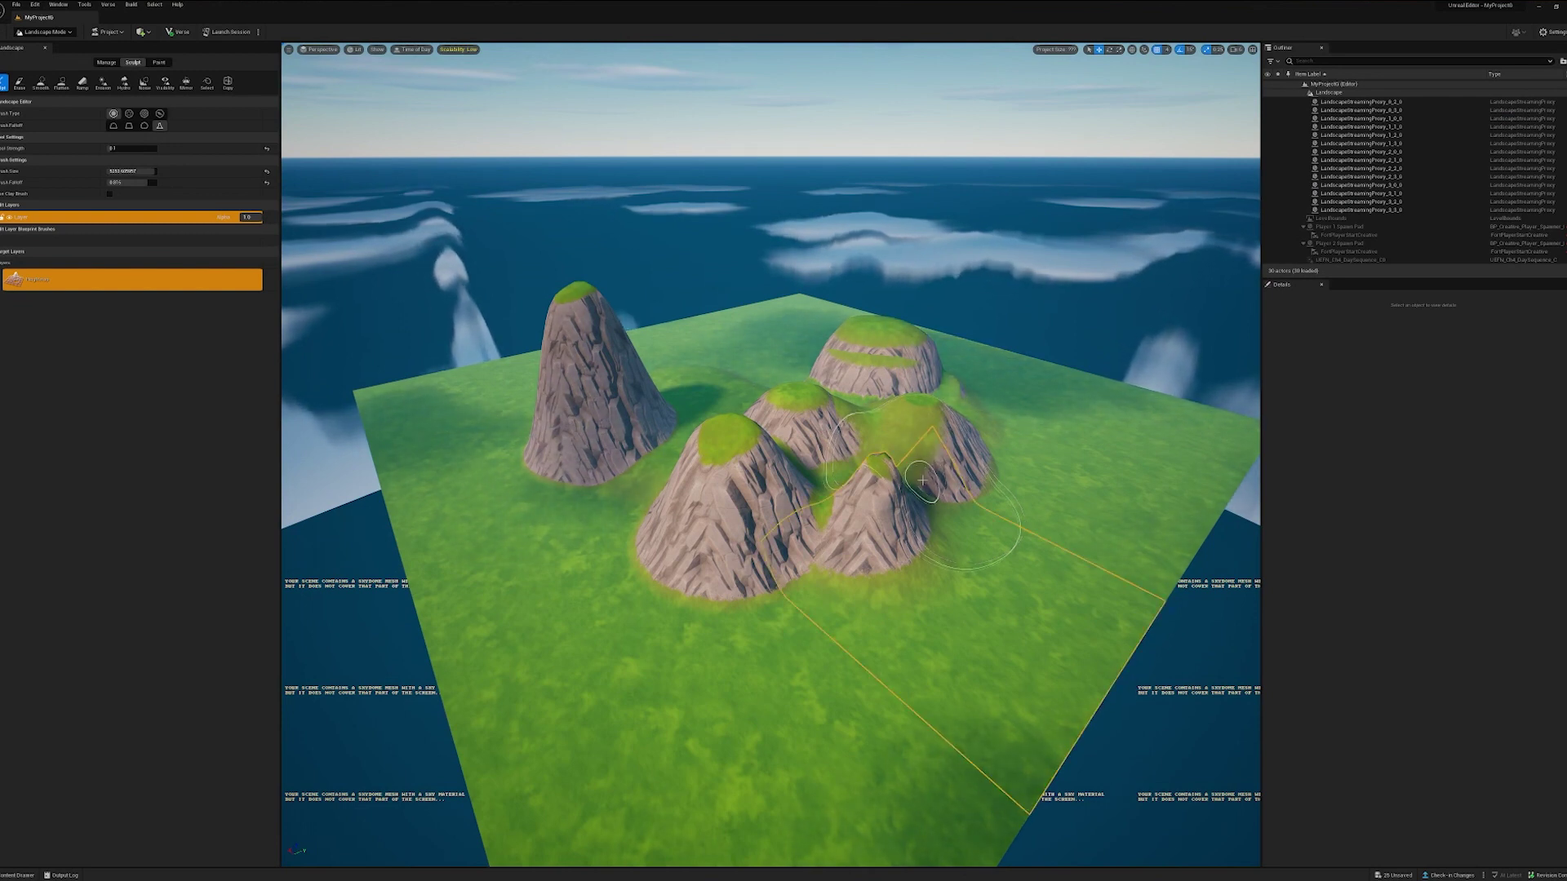